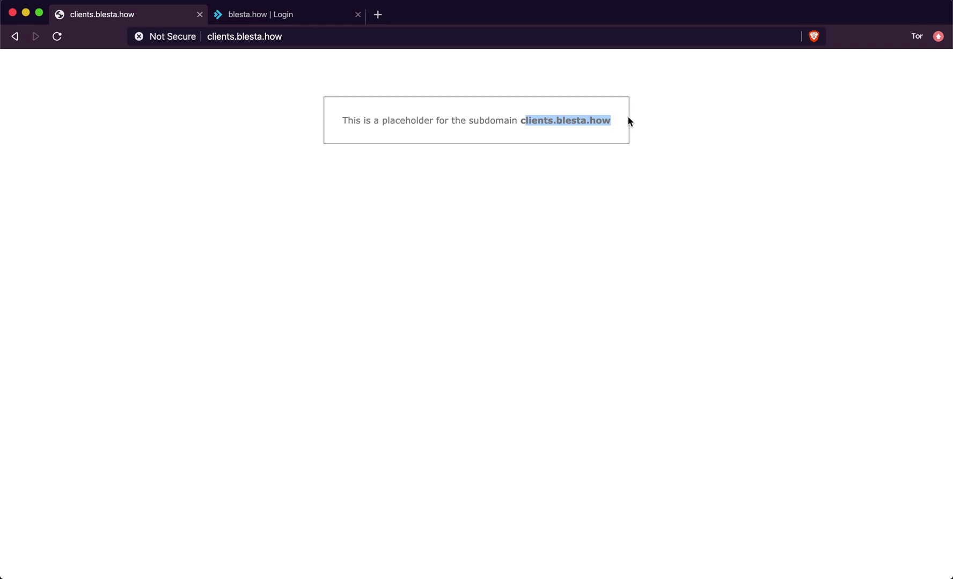
- Sign in to the blesta.how DirectAdmin account with the account username and password
click(271, 13)
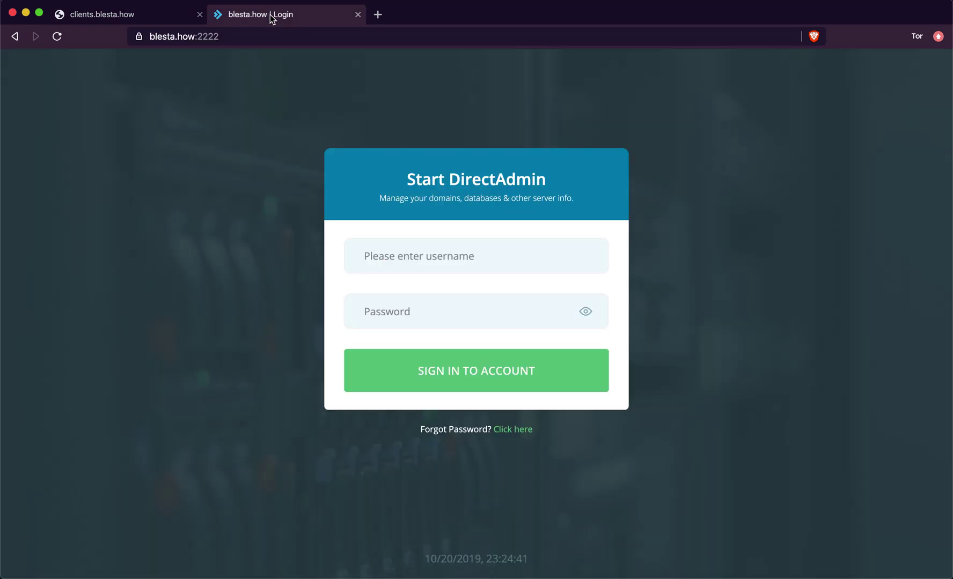
click(393, 256)
text(how)
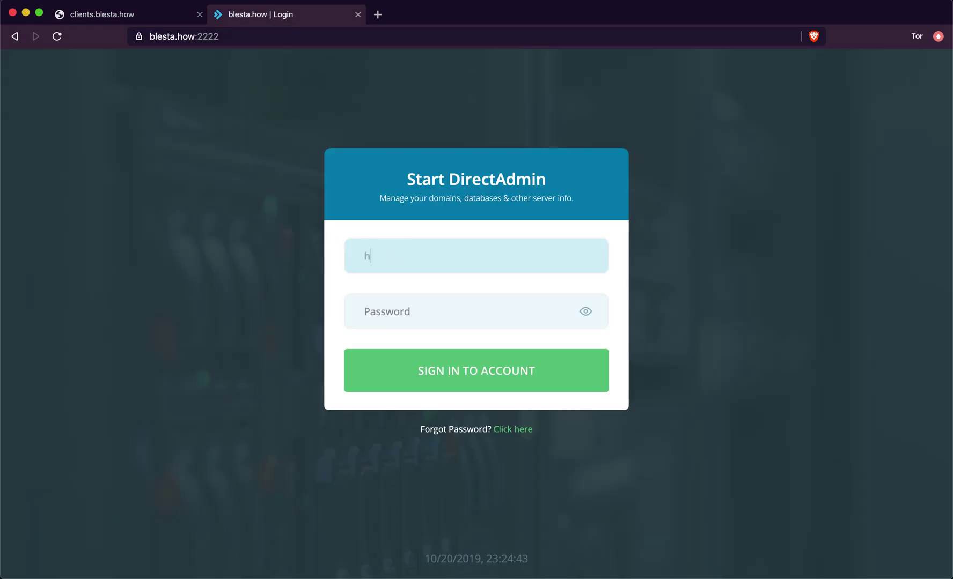
key(Tab)
text(****)
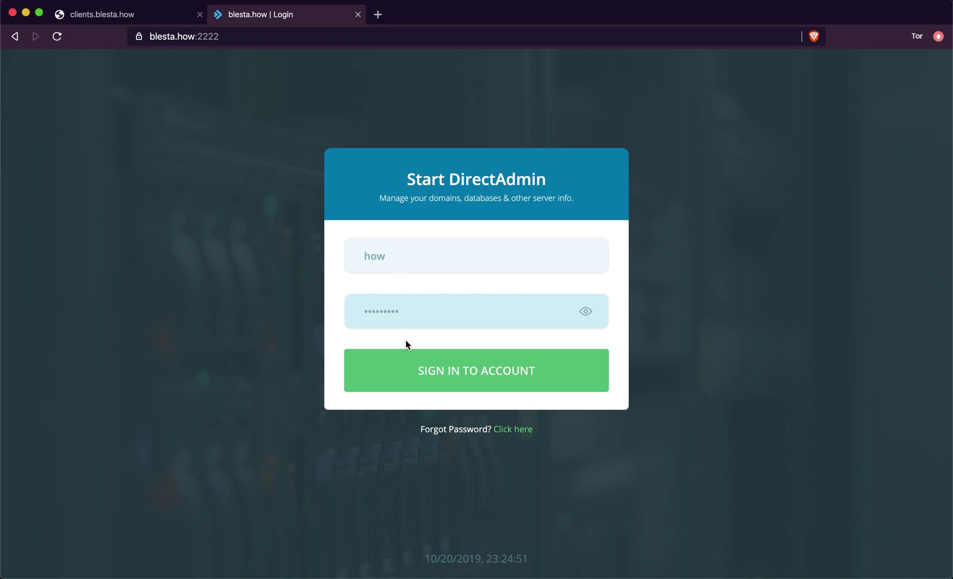
click(404, 383)
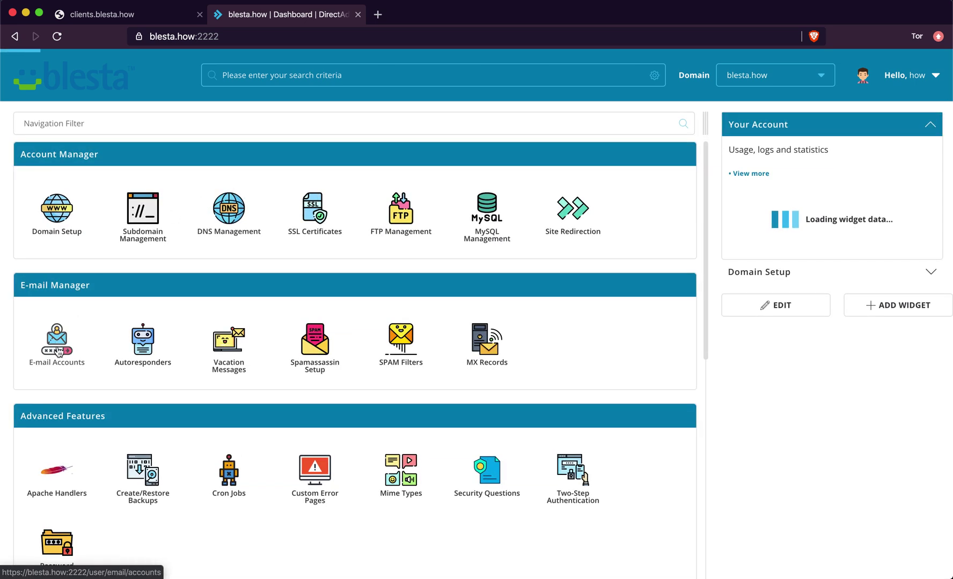
- Open the File Manager from the System Info & Files section of the dashboard
scroll(32, 402, down, 3)
scroll(56, 412, up, 3)
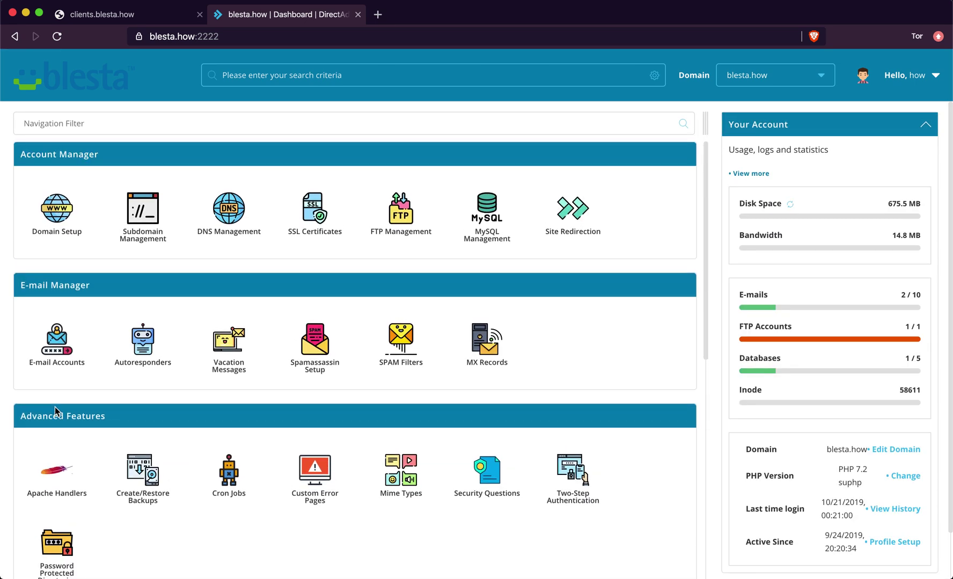
scroll(56, 412, down, 5)
click(52, 428)
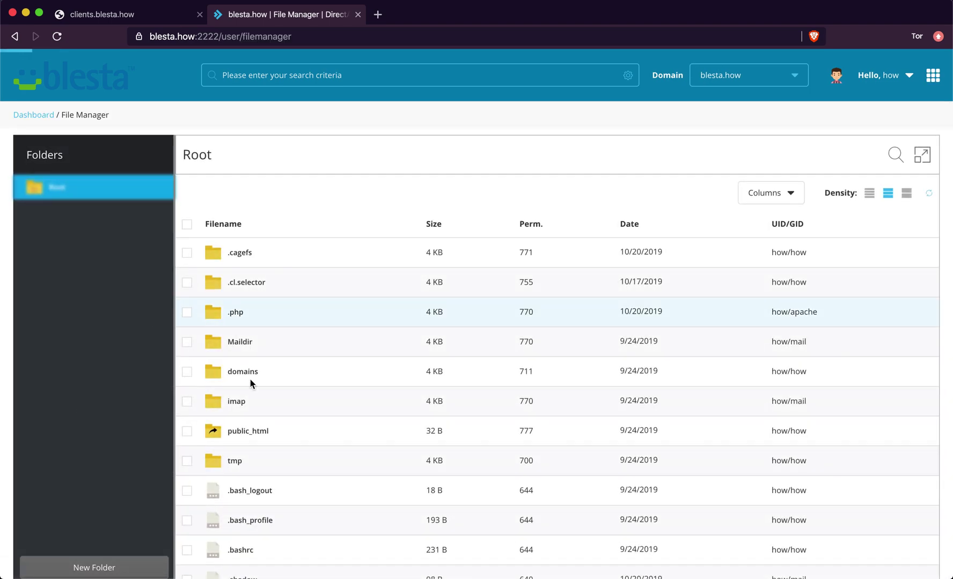
- Navigate the folder tree to domains/blesta.how/public_html/clients, which holds cgi-bin and index.html
right_click(246, 371)
click(153, 377)
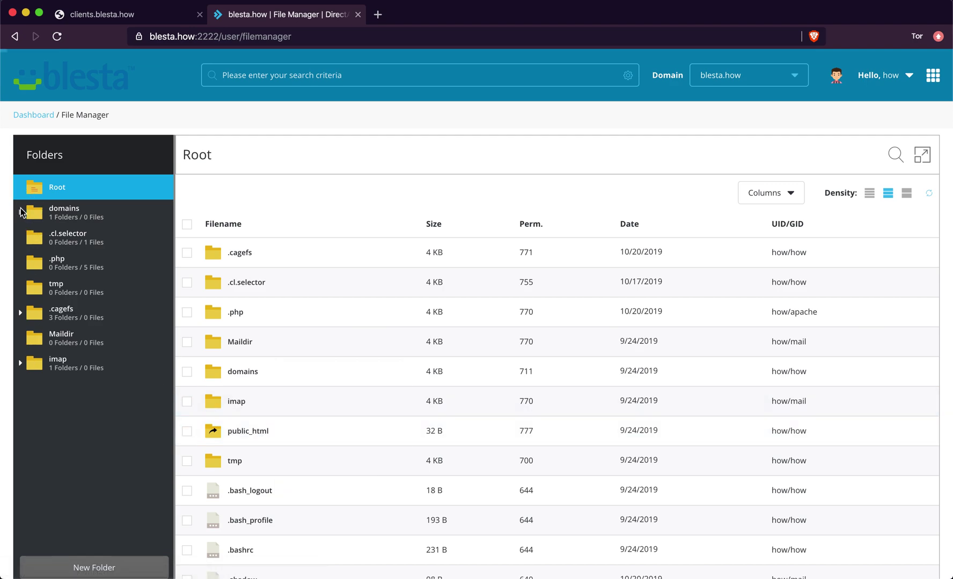
click(20, 212)
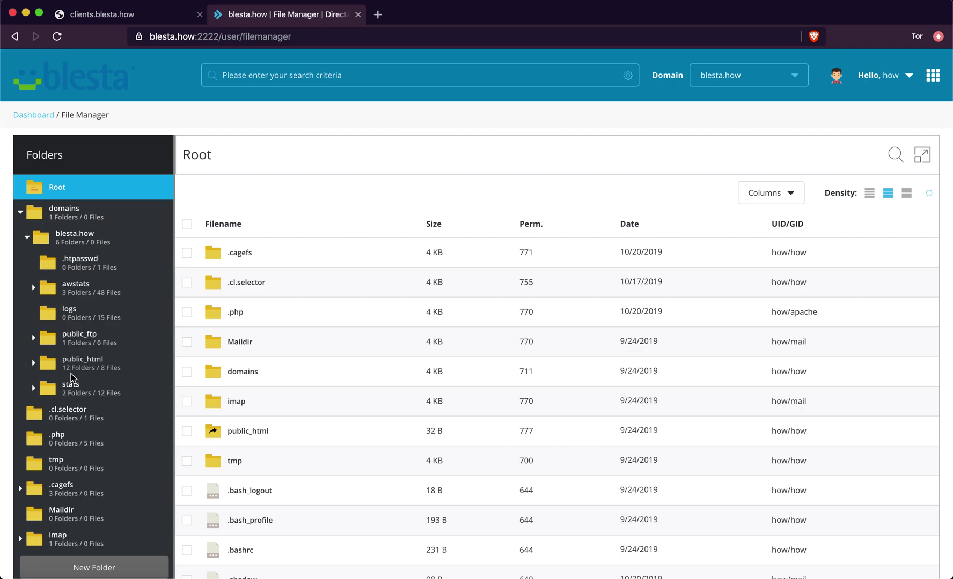
click(33, 364)
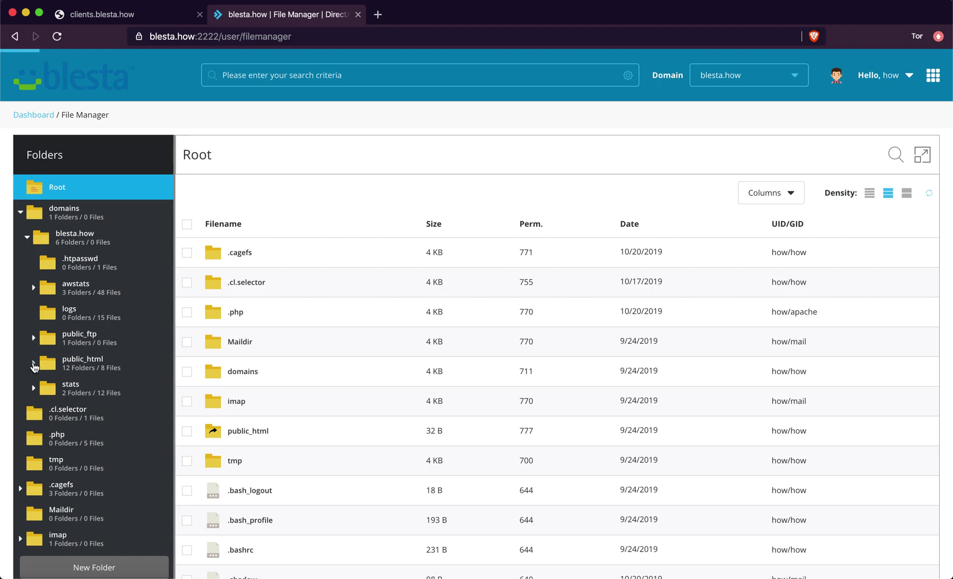
scroll(35, 366, down, 5)
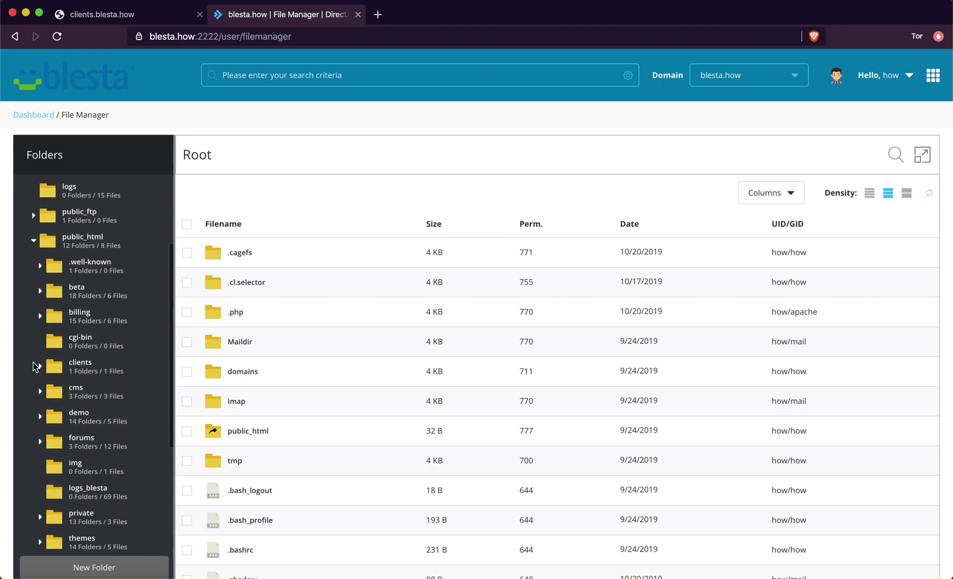
click(89, 370)
right_click(267, 430)
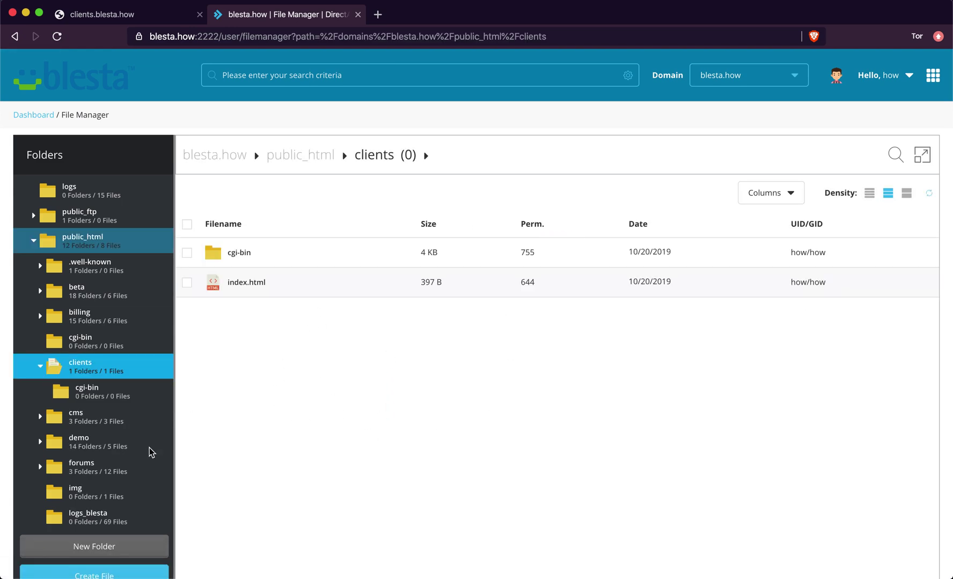
scroll(151, 452, down, 3)
scroll(148, 541, down, 2)
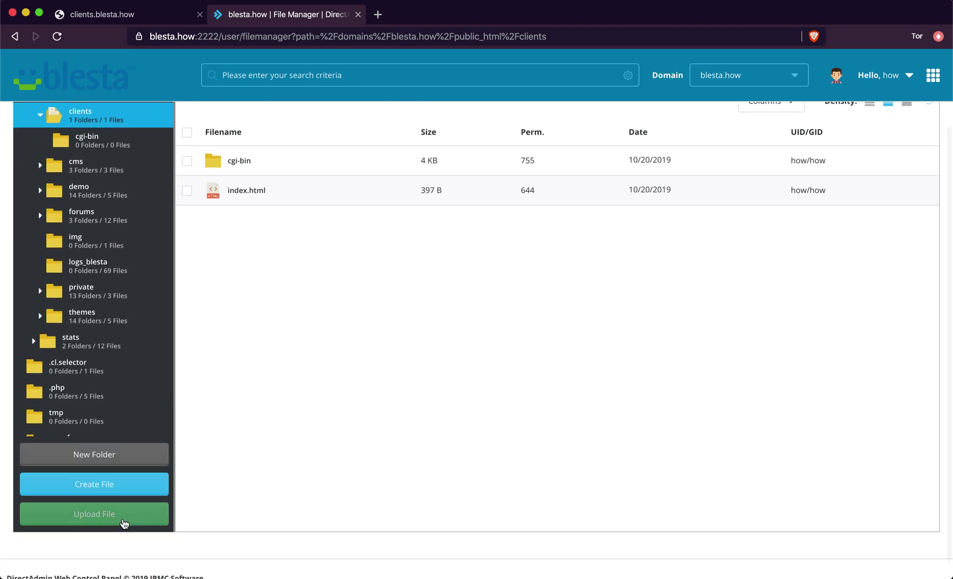
- Pick blesta-4.7.0.zip (42.4 MB) from the Desktop and upload it into public_html/clients
click(124, 524)
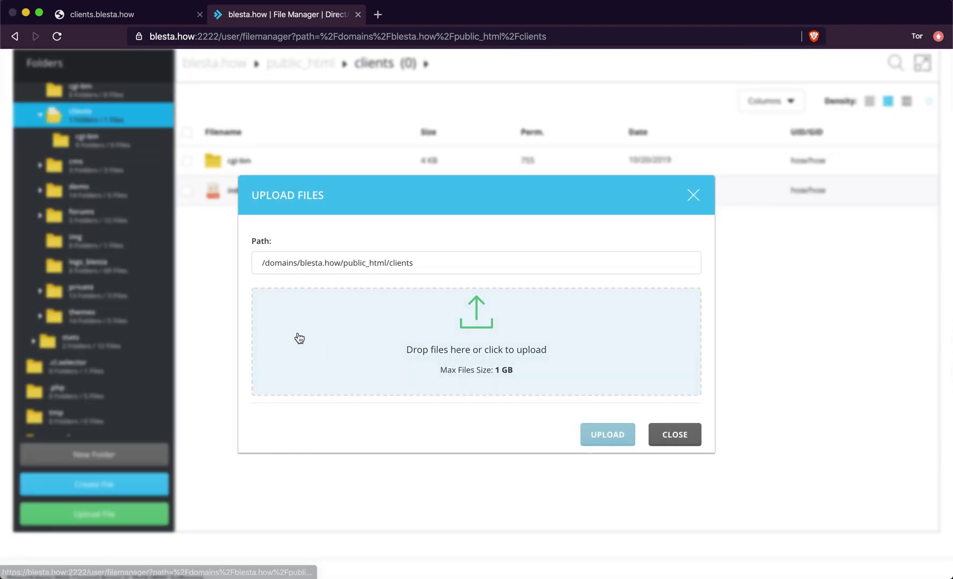
click(299, 338)
double_click(336, 110)
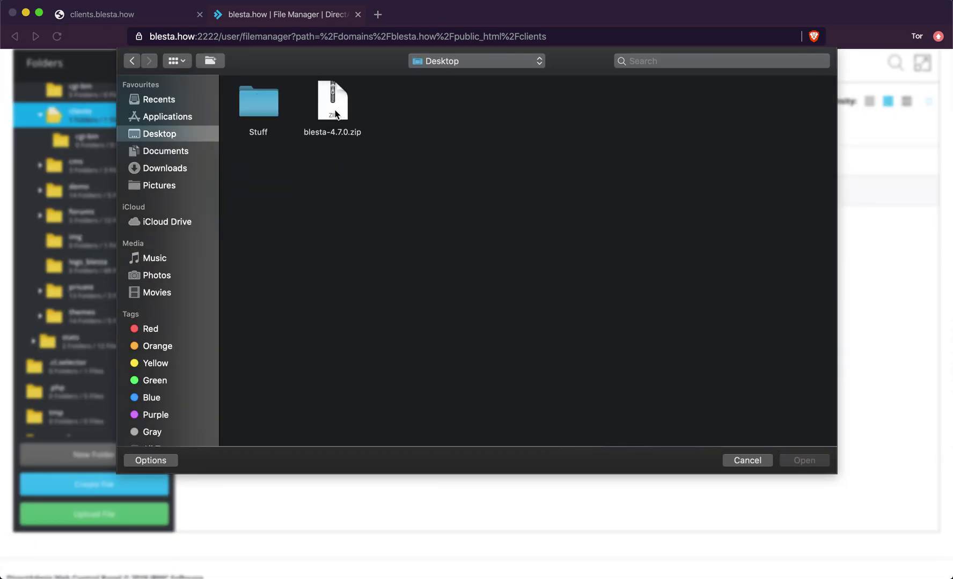
click(332, 110)
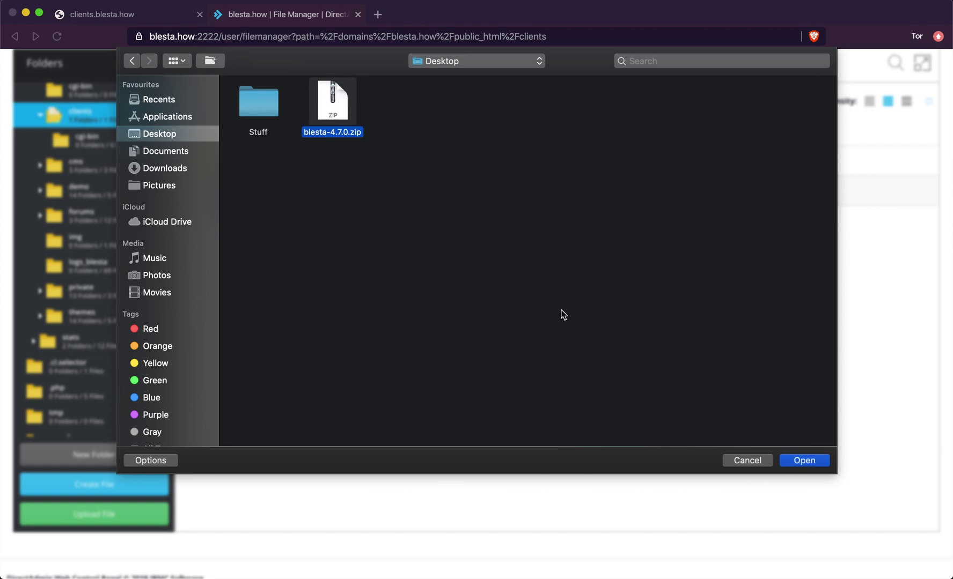
click(803, 461)
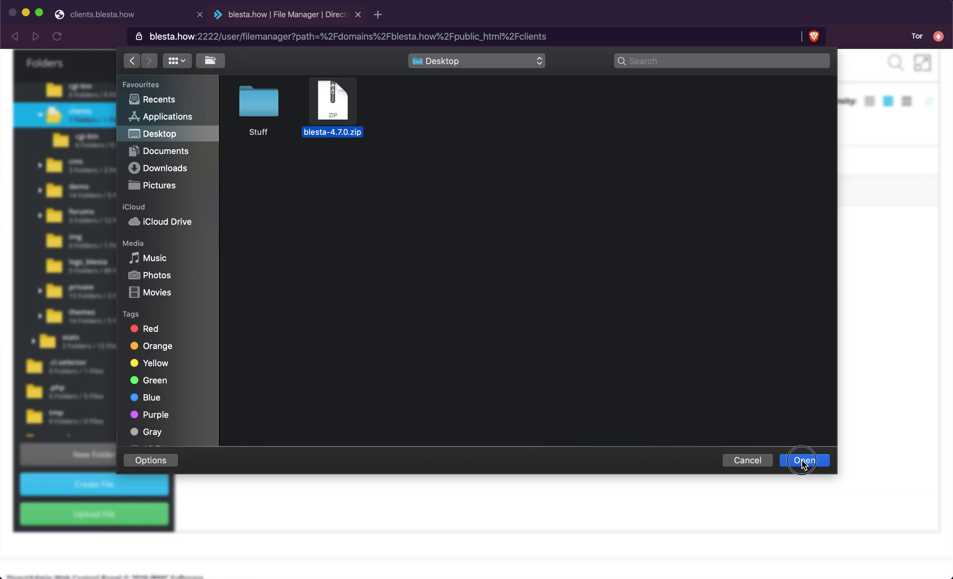
click(613, 441)
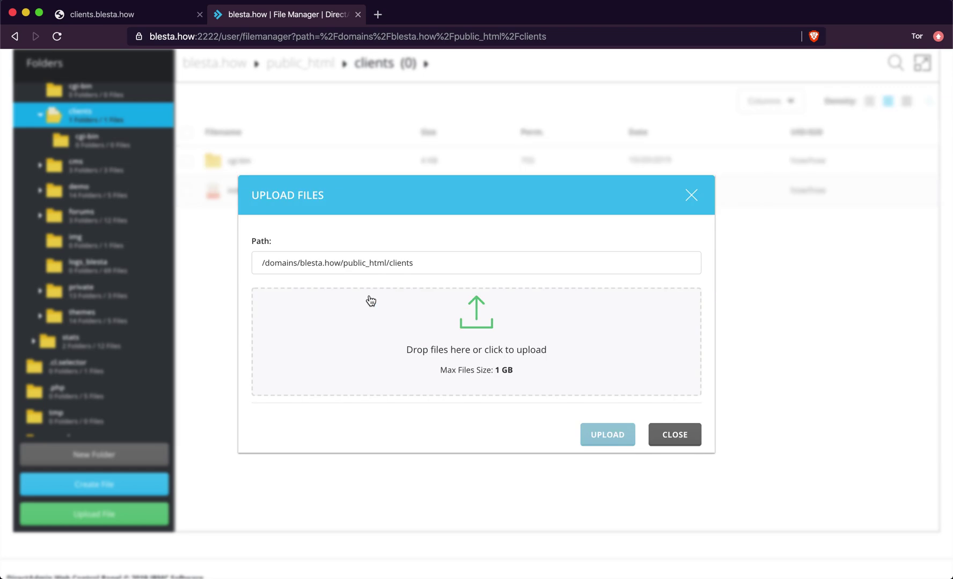
- Extract blesta-4.7.0.zip into /domains/blesta.how/public_html/clients/
click(674, 440)
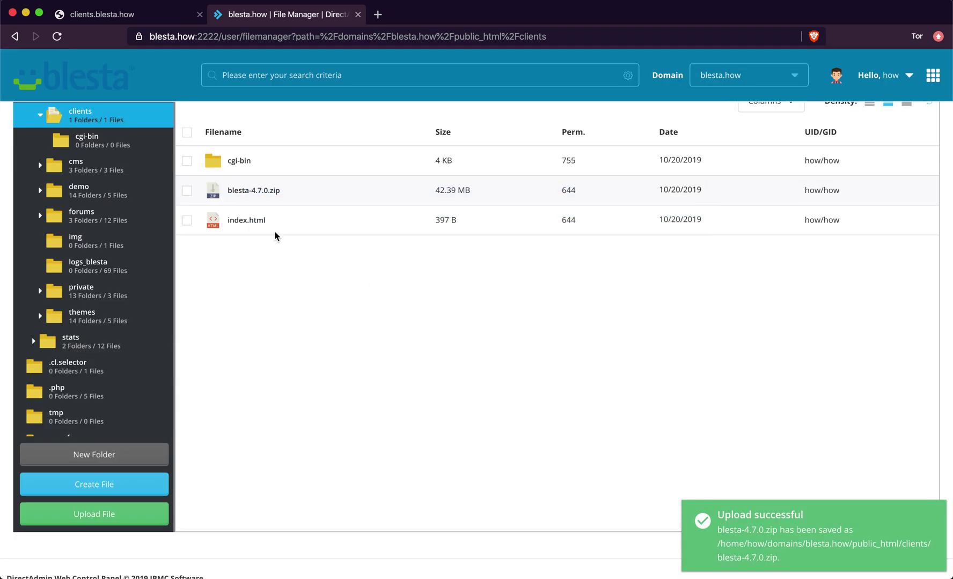
click(187, 192)
click(250, 191)
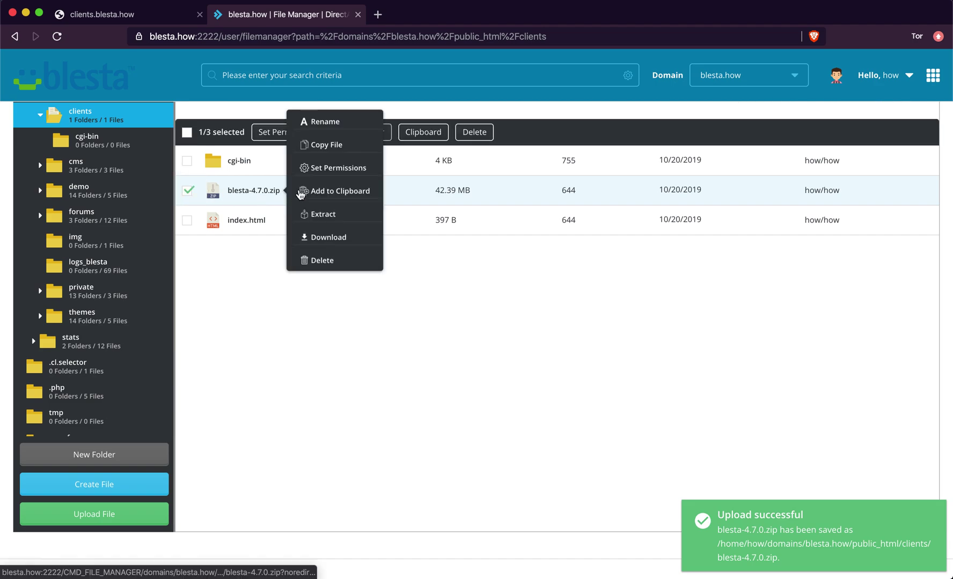
click(339, 214)
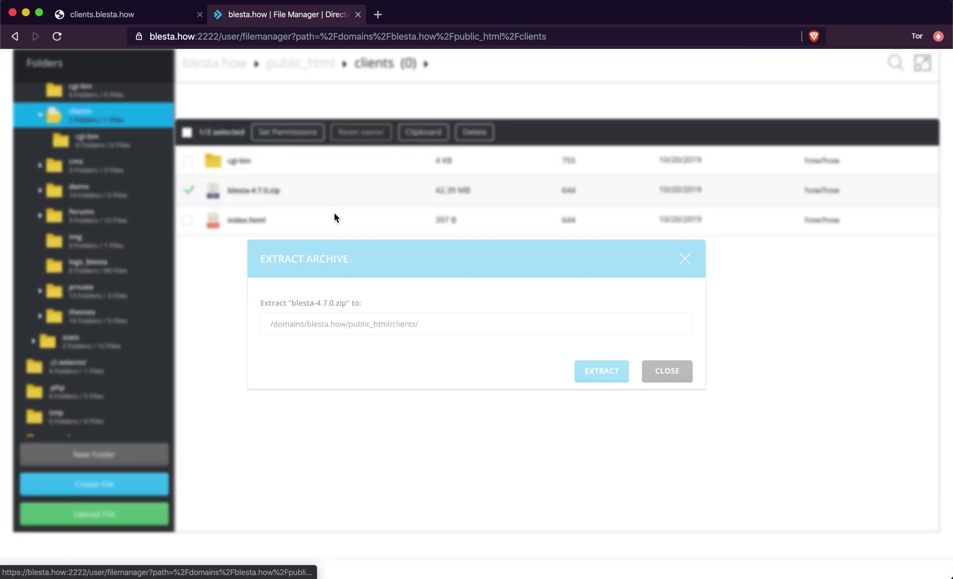
click(605, 381)
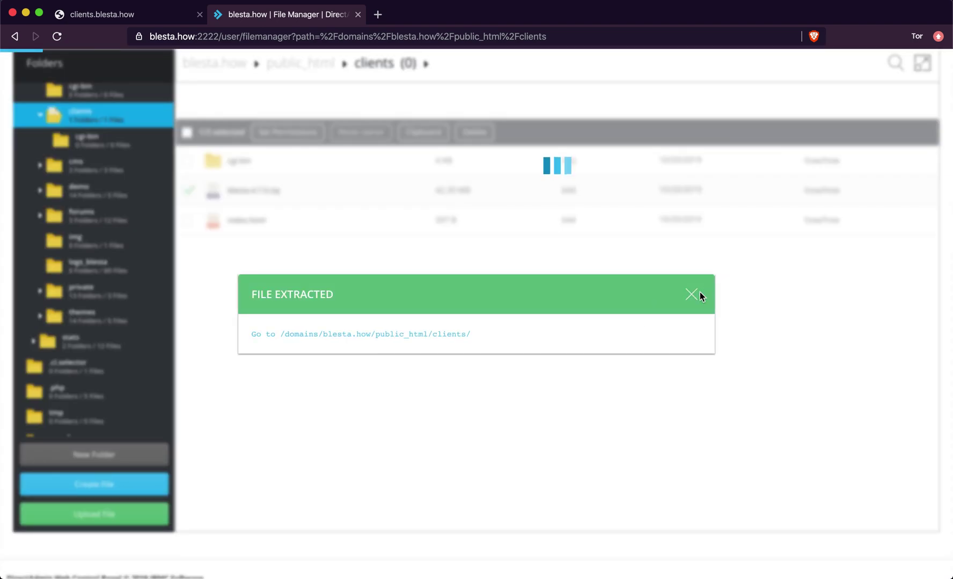
click(699, 294)
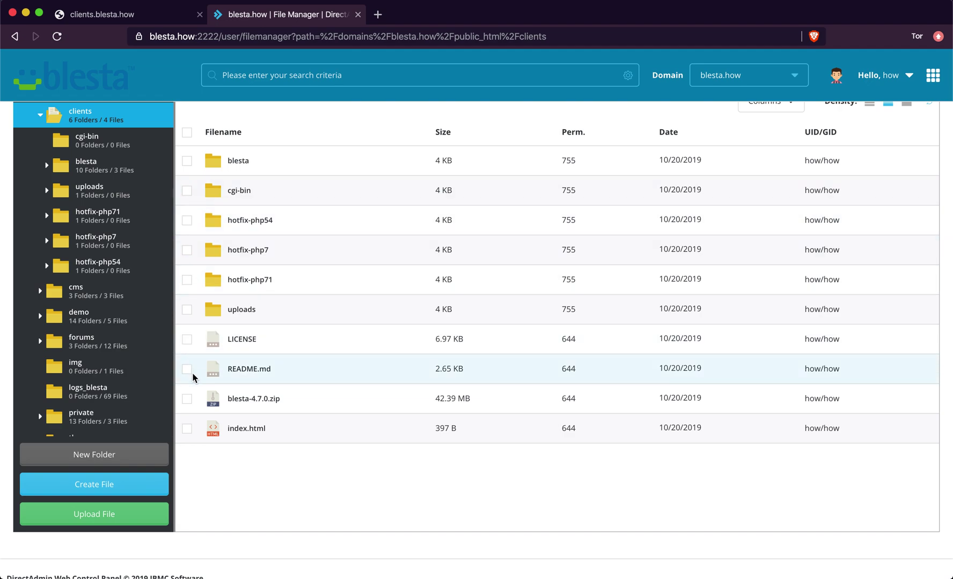
- Select blesta-4.7.0.zip, LICENSE, README.md, index.html, hotfix-php7 and hotfix-php54, then delete them
click(188, 399)
click(189, 369)
click(188, 340)
click(188, 430)
right_click(230, 250)
key(Escape)
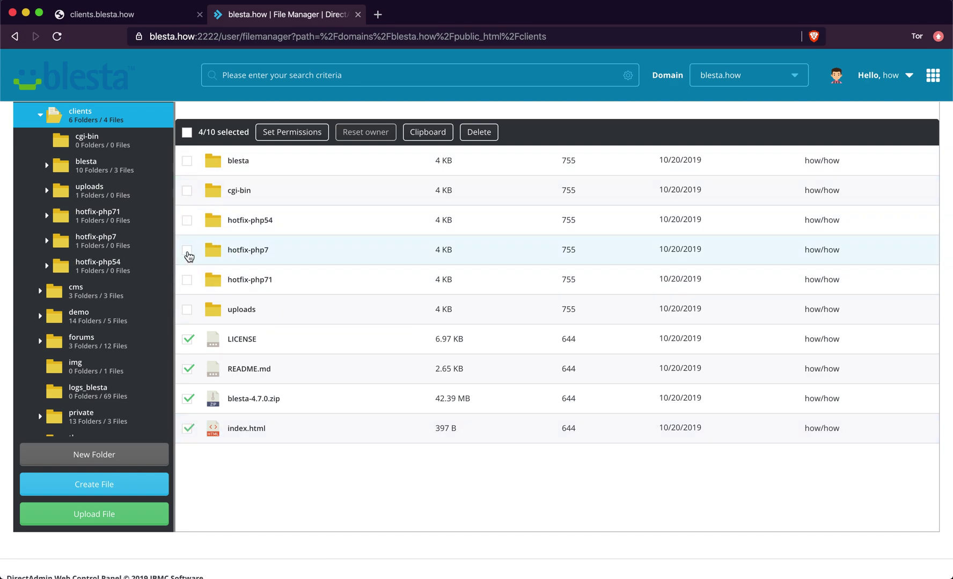
click(188, 251)
click(188, 220)
click(478, 132)
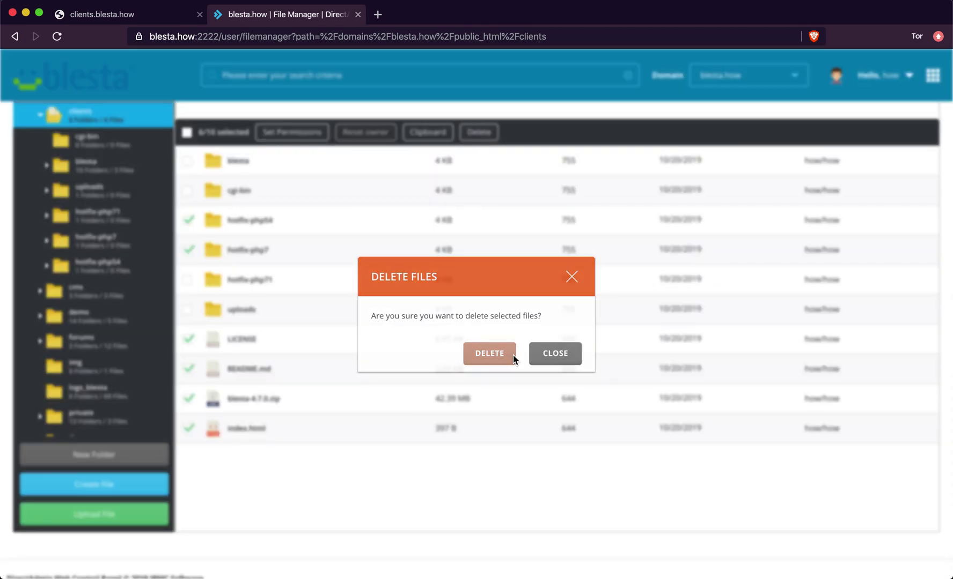
click(512, 354)
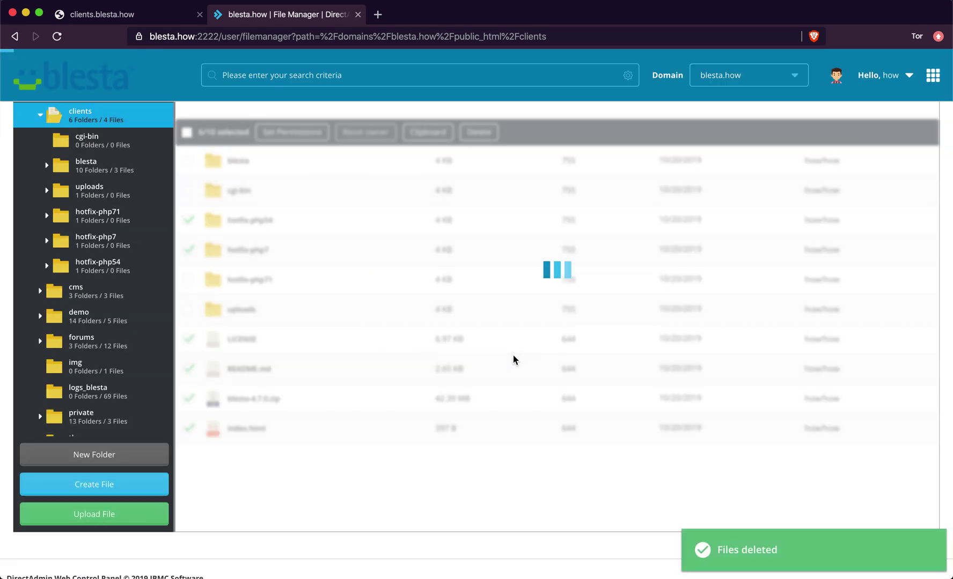
- Add Group and Public write to the uploads folder, setting its permissions to 777
right_click(228, 253)
right_click(229, 255)
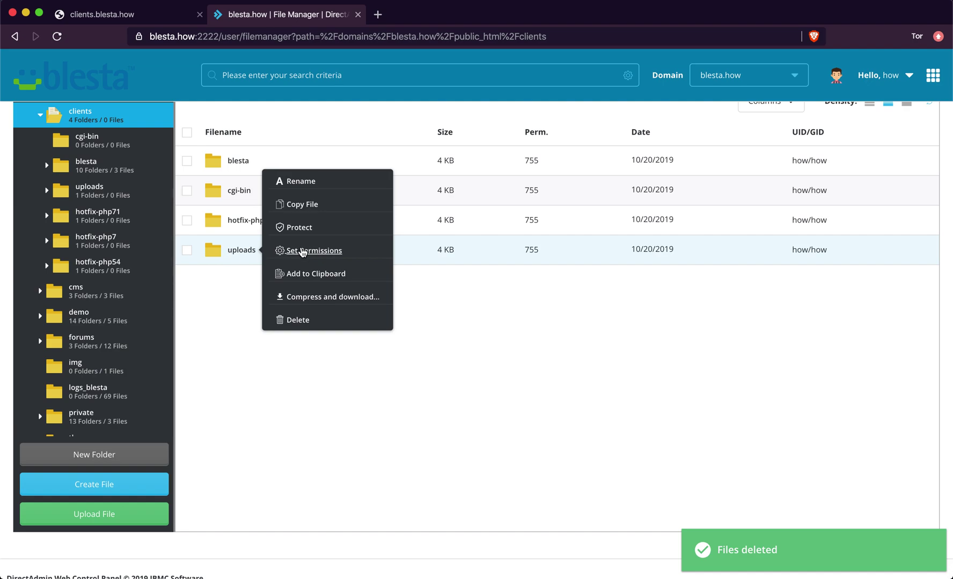
click(303, 251)
click(464, 352)
click(463, 328)
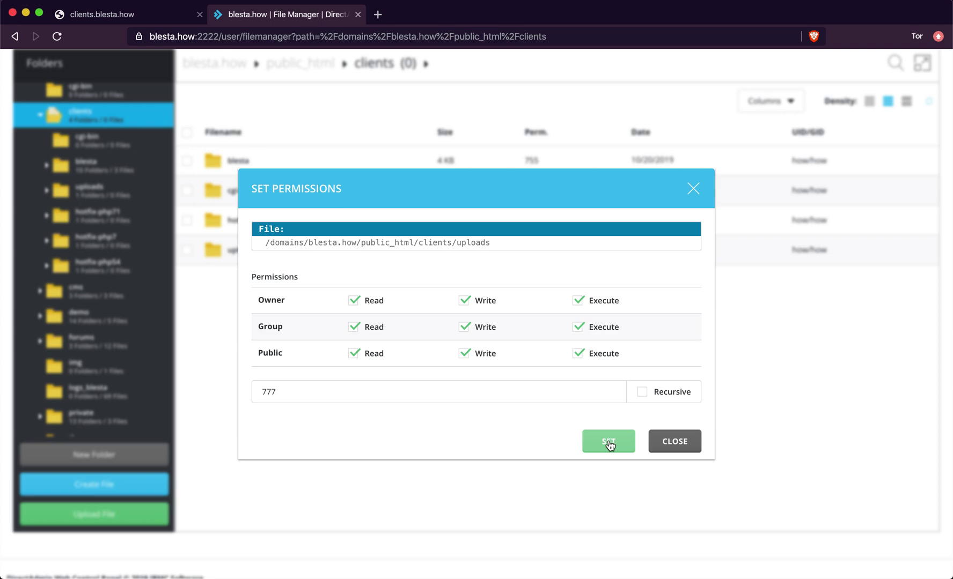
click(608, 442)
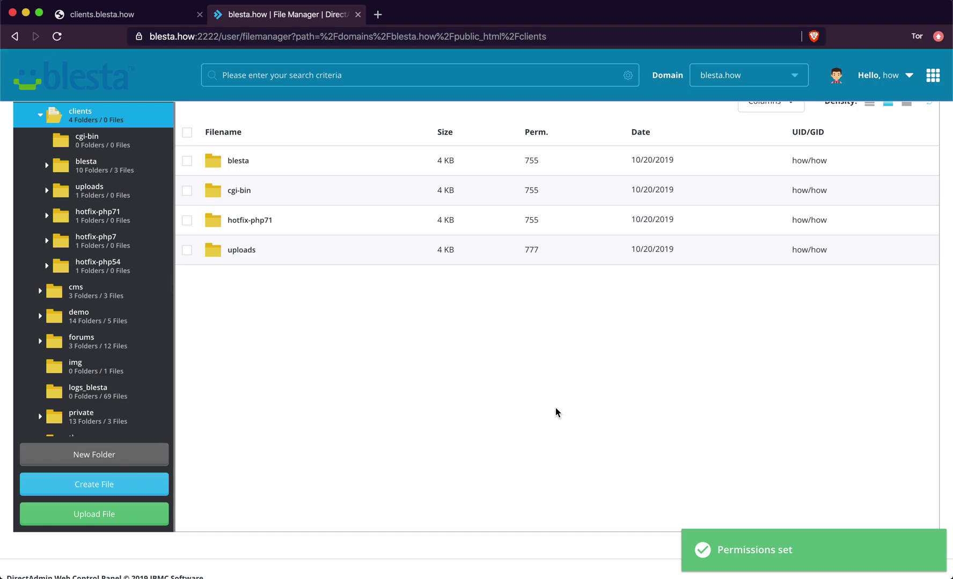
right_click(227, 254)
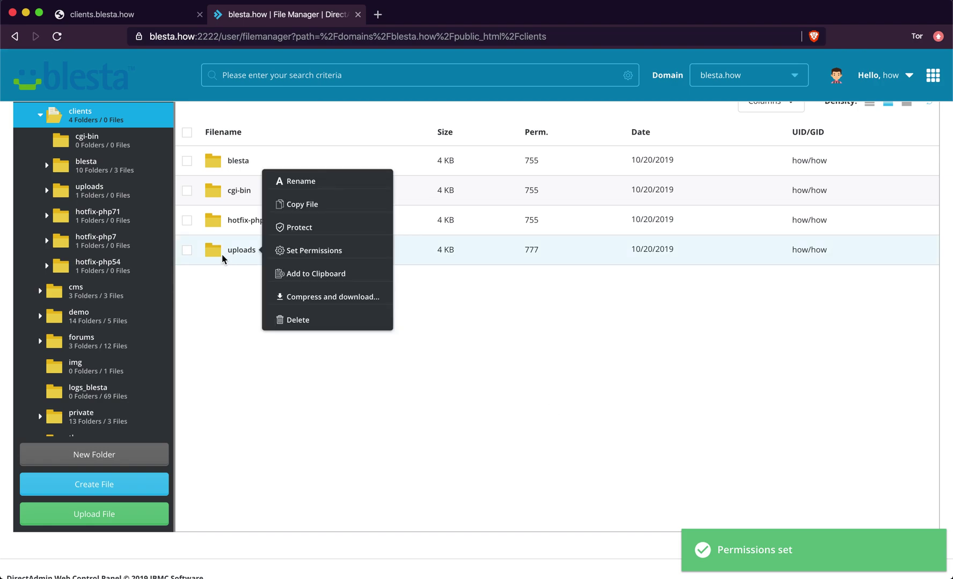
- Move the uploads folder from clients into domains/blesta.how via the clipboard
click(187, 250)
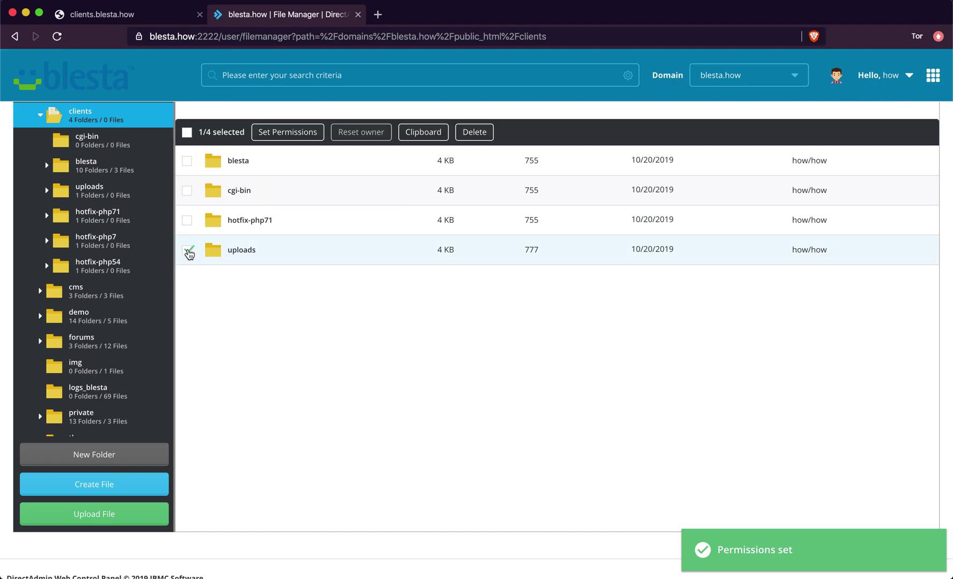
click(422, 134)
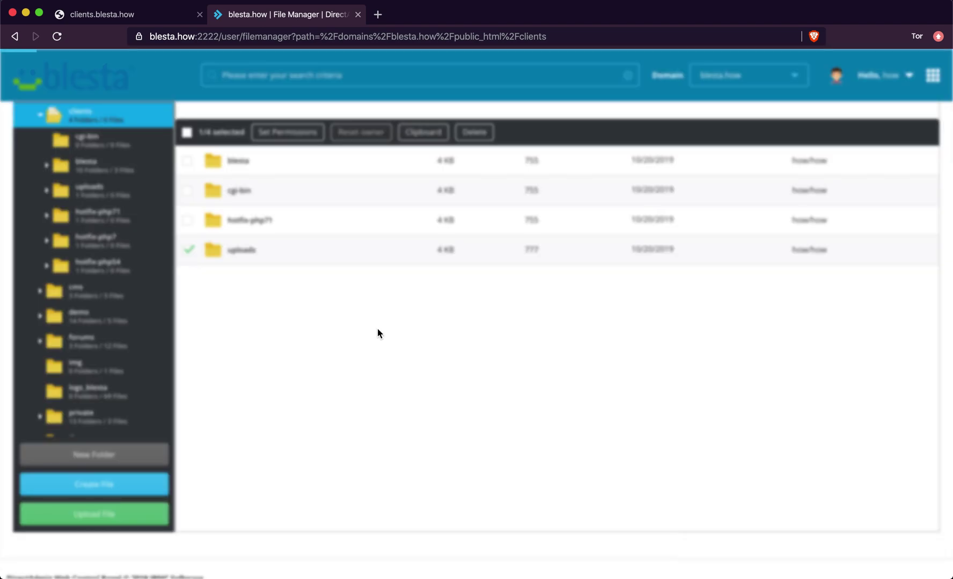
scroll(116, 274, up, 6)
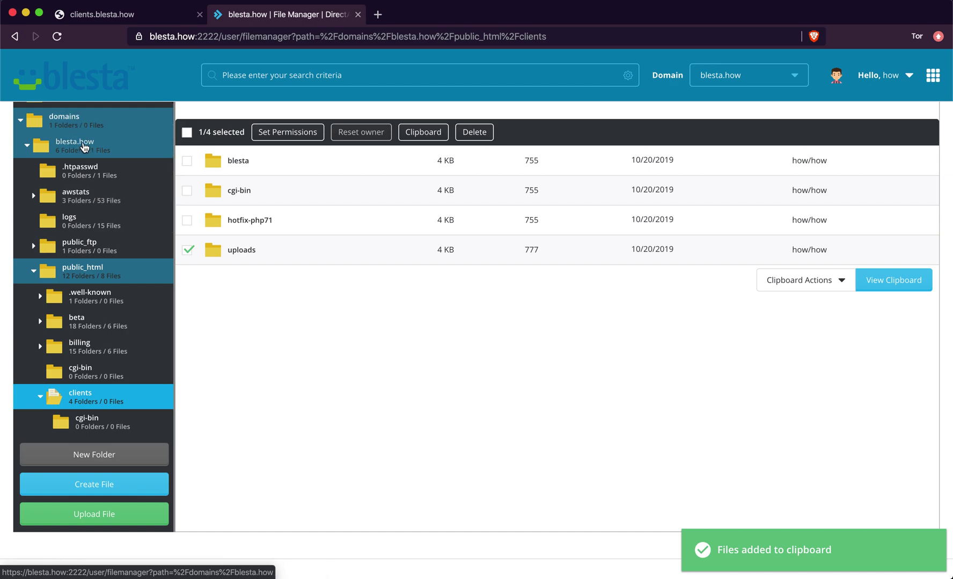
click(85, 146)
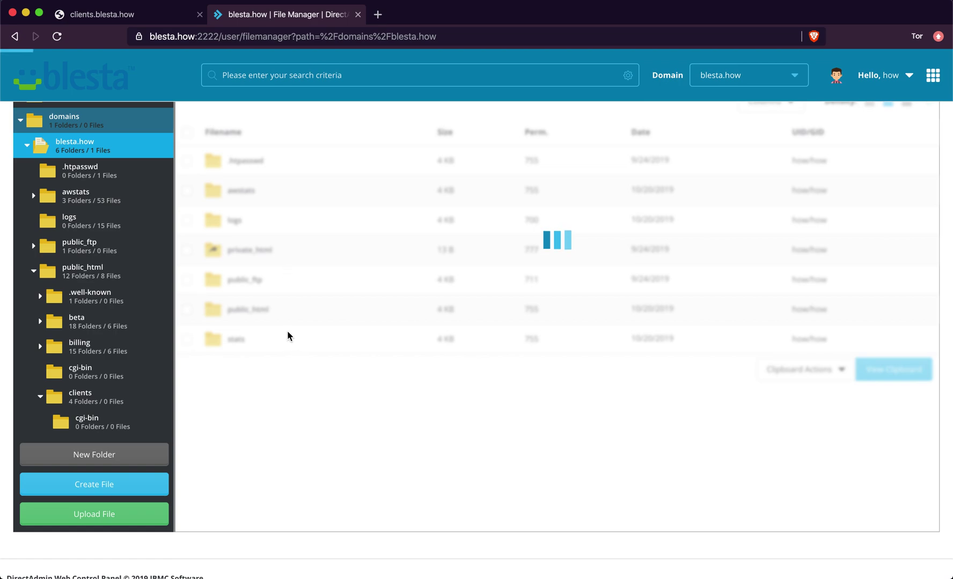
scroll(625, 361, up, 3)
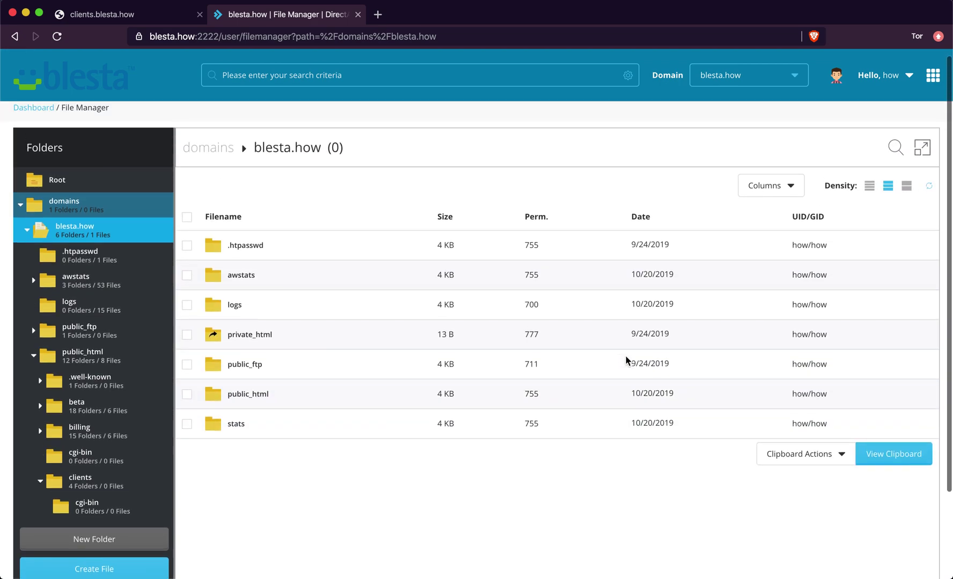
click(804, 461)
click(796, 484)
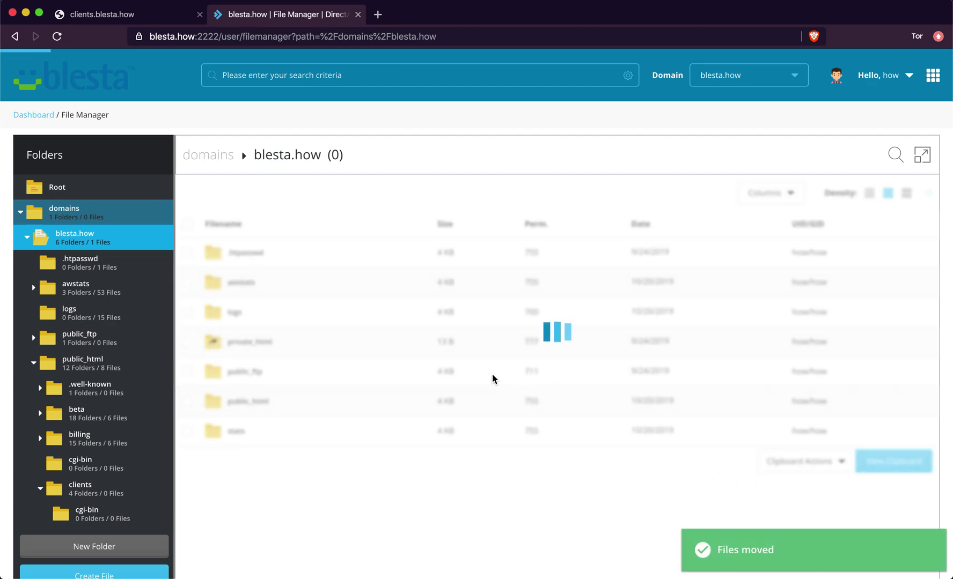
right_click(252, 460)
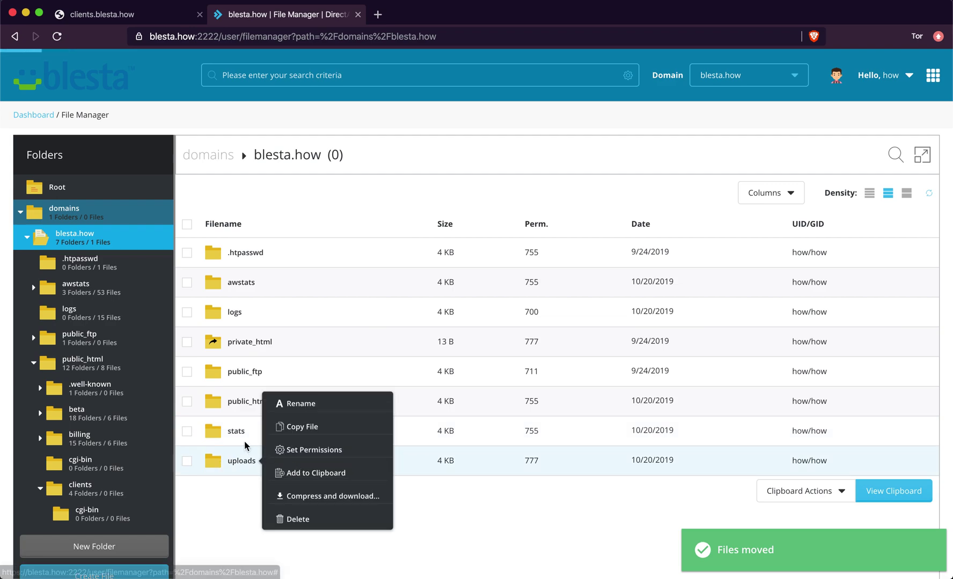
right_click(250, 399)
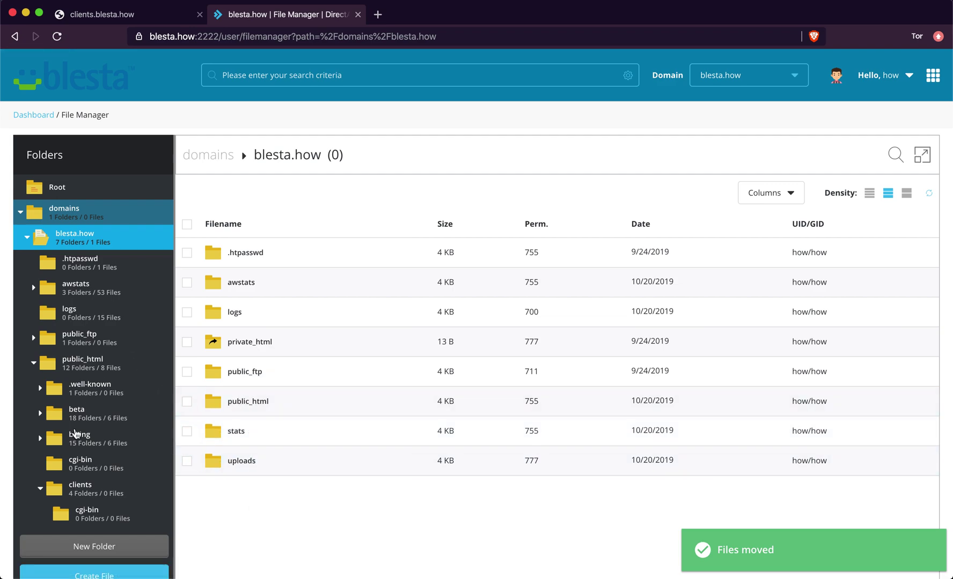
scroll(78, 427, down, 1)
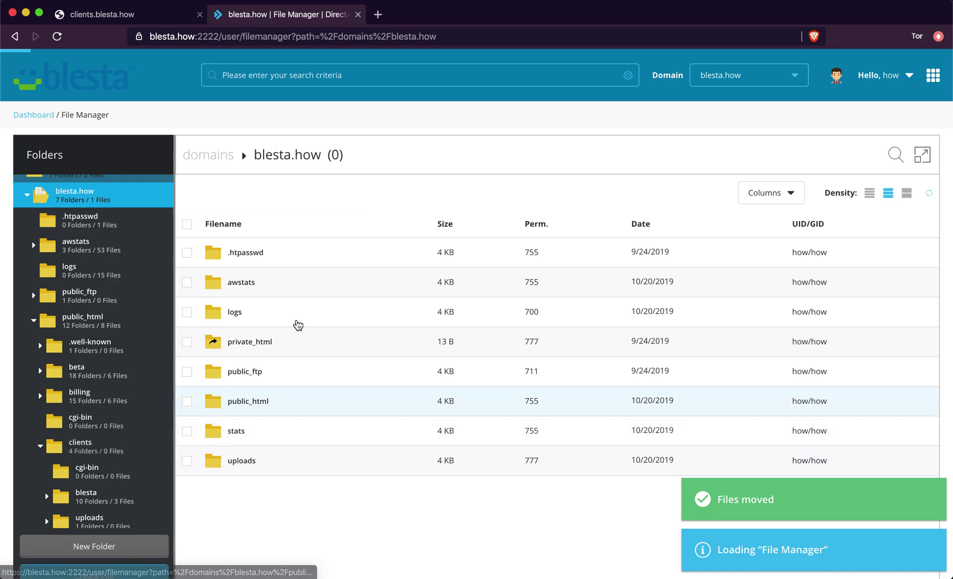
right_click(301, 308)
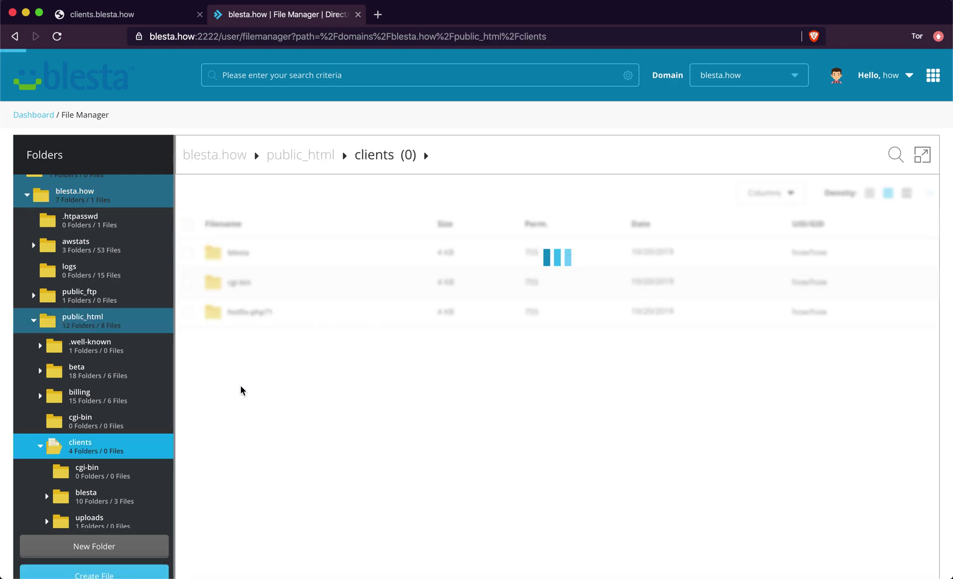
- Select all 13 items inside clients/blesta and add them to the clipboard
right_click(238, 253)
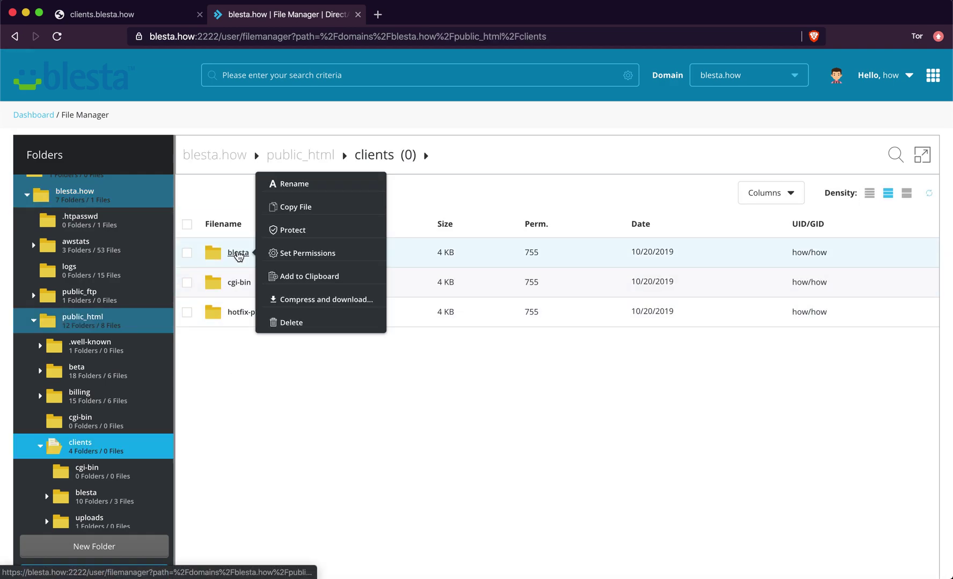
right_click(247, 311)
click(248, 303)
click(228, 252)
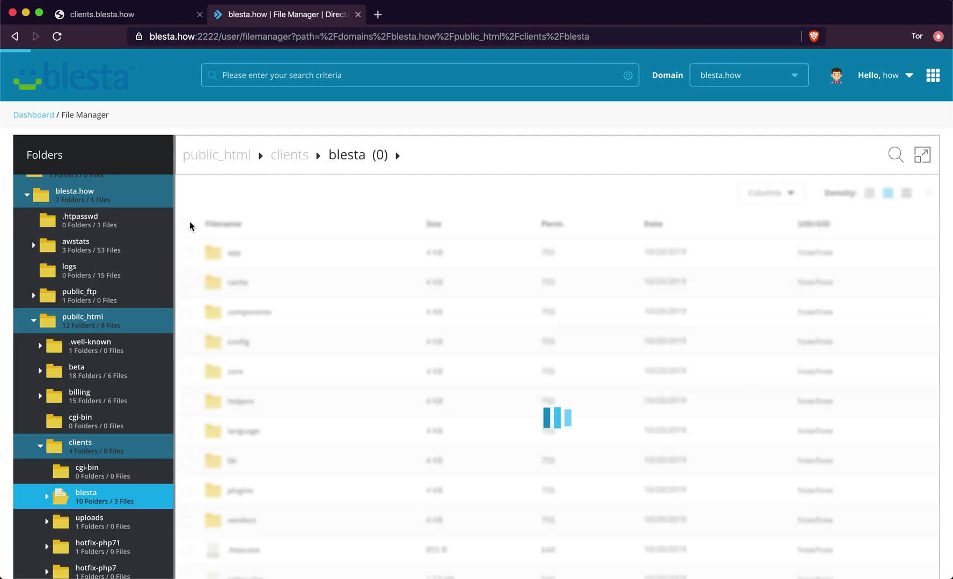
click(189, 225)
right_click(227, 312)
scroll(225, 320, down, 3)
scroll(225, 320, up, 3)
click(450, 228)
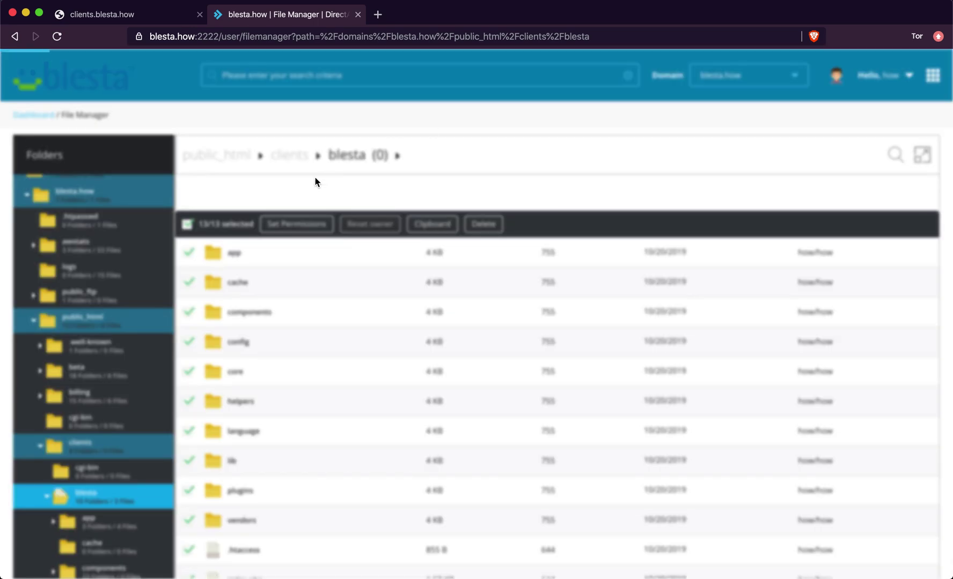
- Move the clipboard's Blesta files directly into the clients folder
click(293, 162)
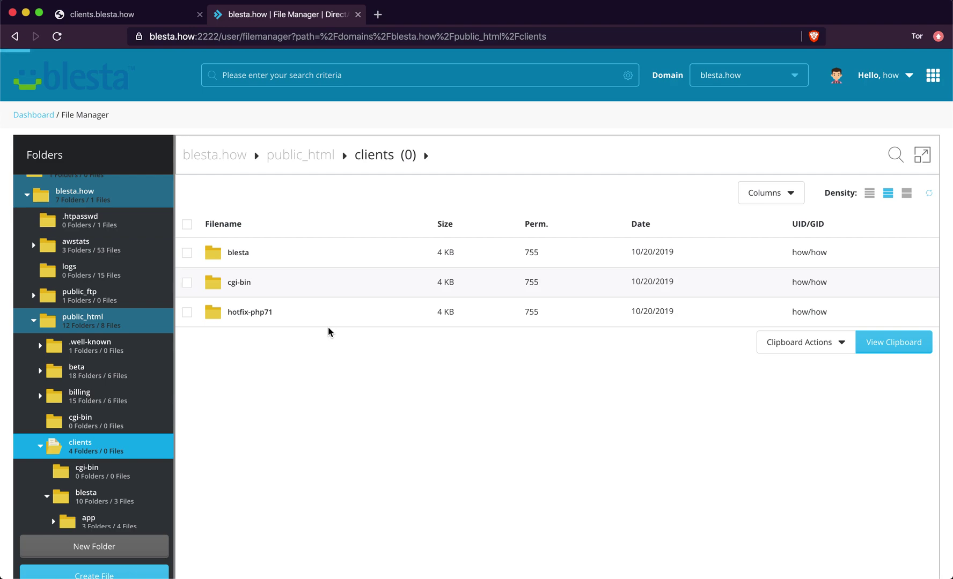
click(791, 343)
click(788, 374)
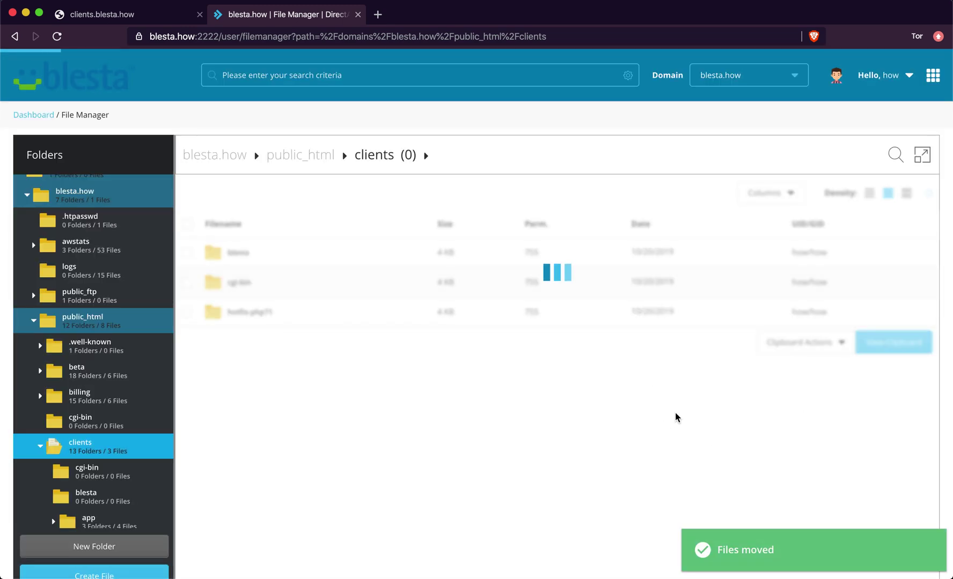
scroll(472, 514, down, 3)
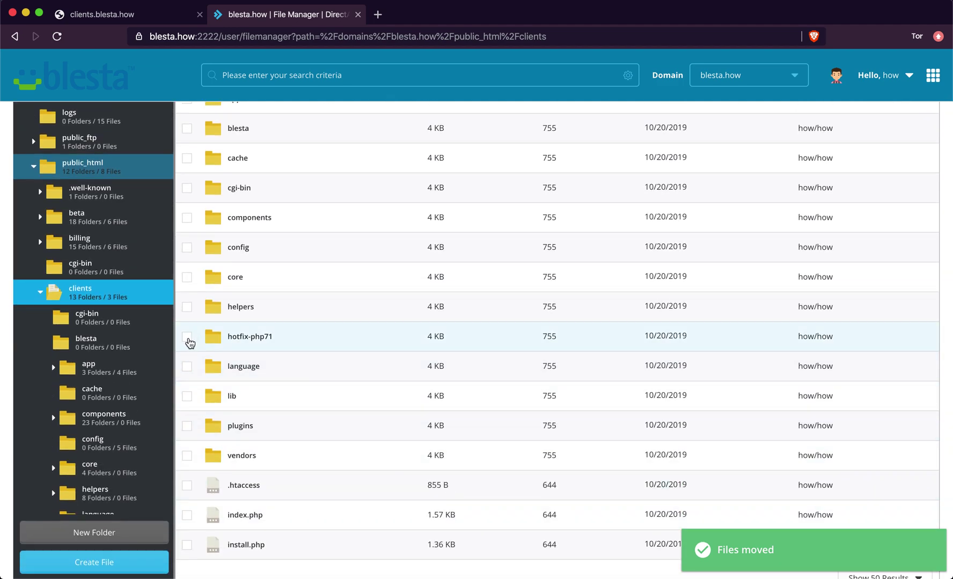
right_click(241, 337)
click(241, 336)
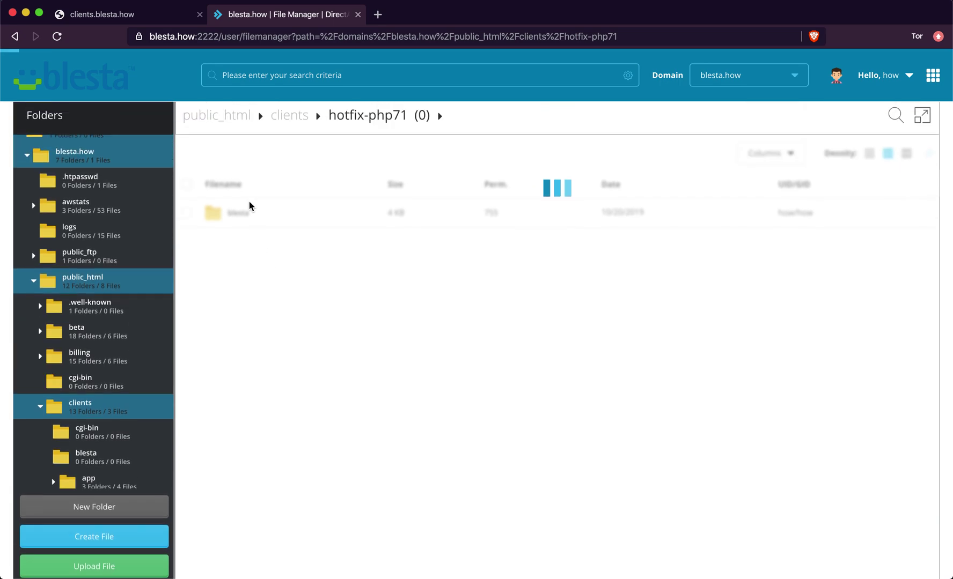
- Add the hotfix-php71/blesta/app folder to the clipboard
right_click(241, 219)
click(242, 217)
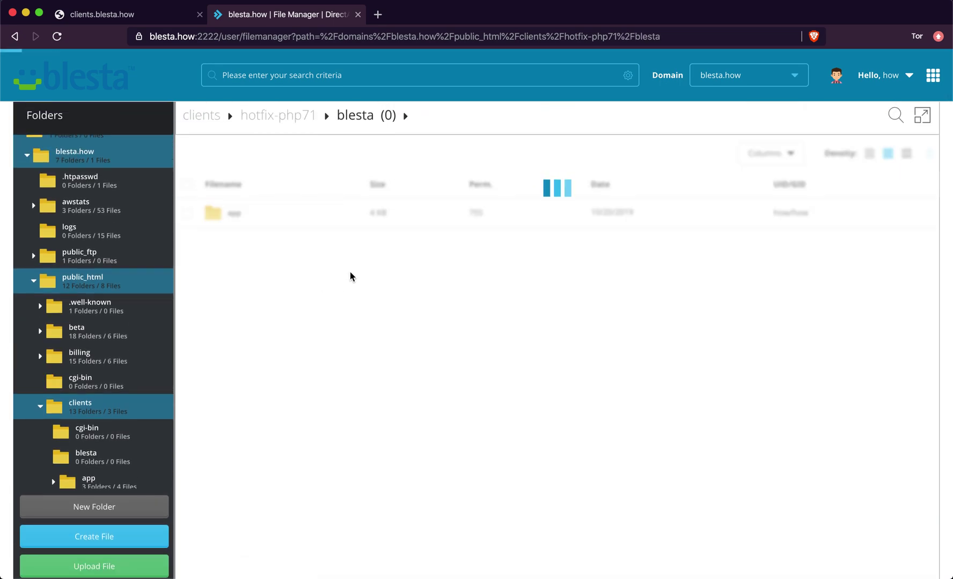
click(188, 212)
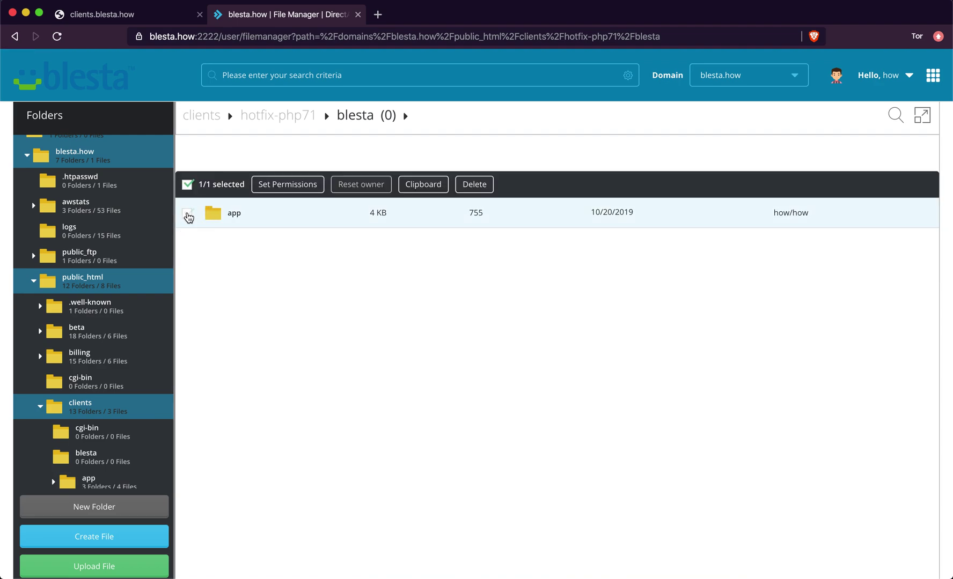
click(416, 189)
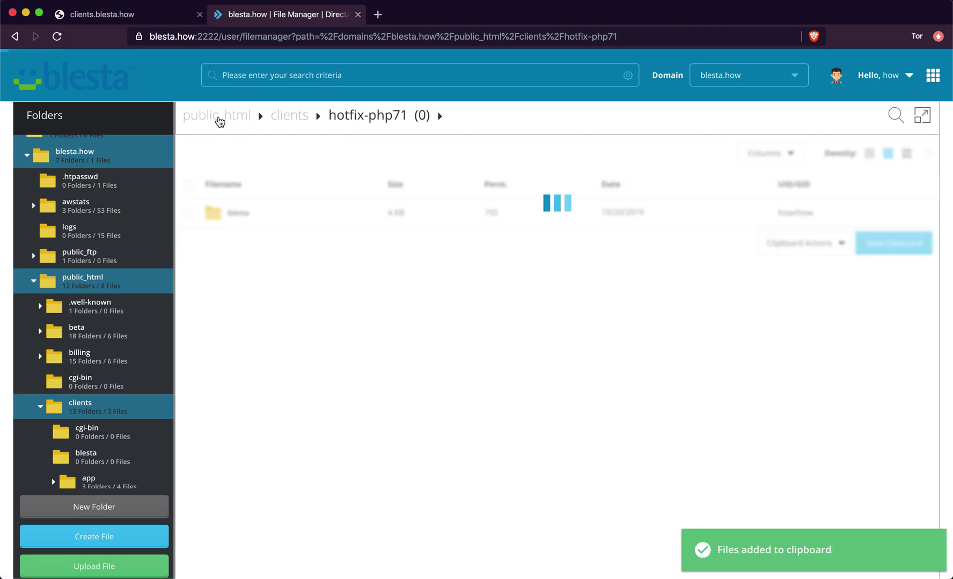
- Attempt moving app into clients and dismiss the error since app already exists
click(278, 119)
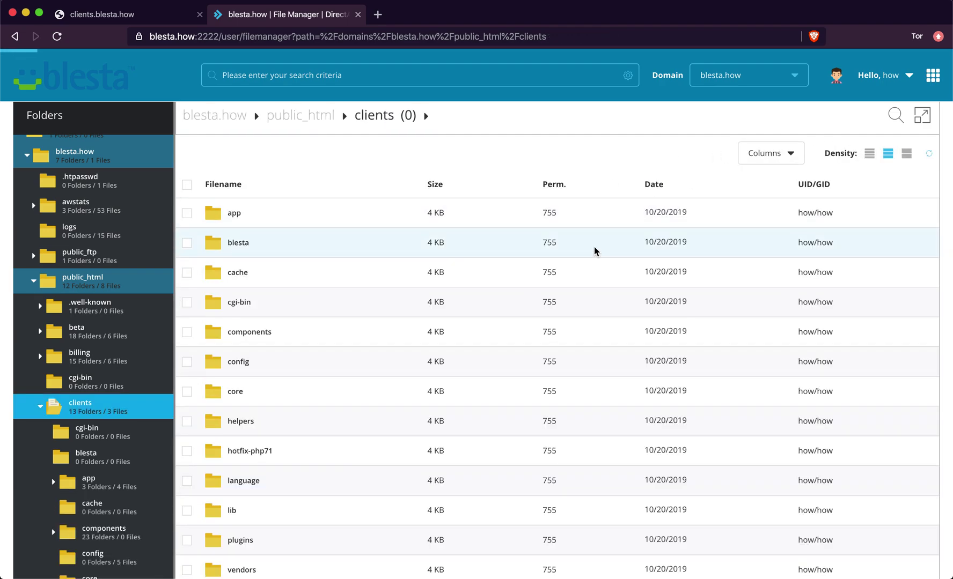
scroll(594, 251, down, 5)
click(796, 448)
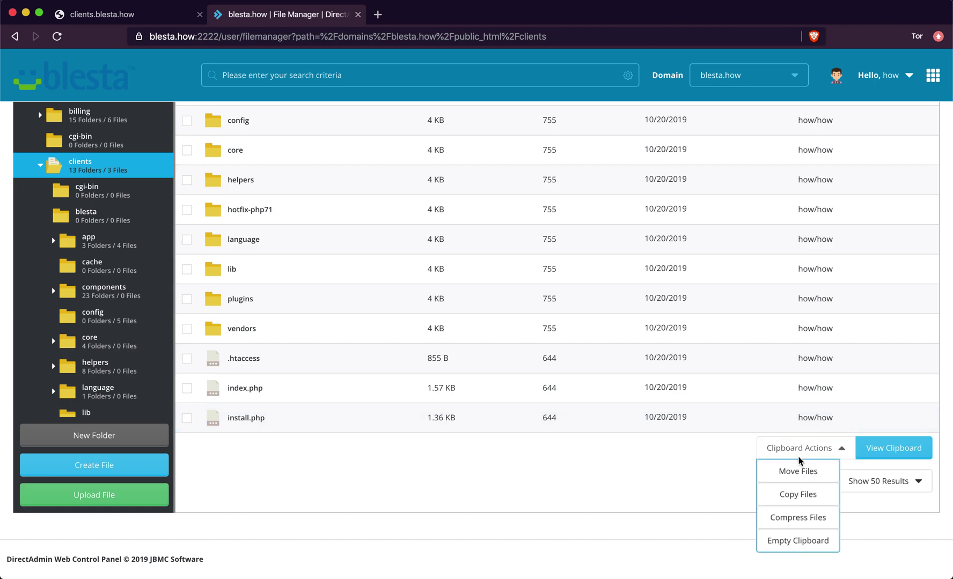
click(794, 473)
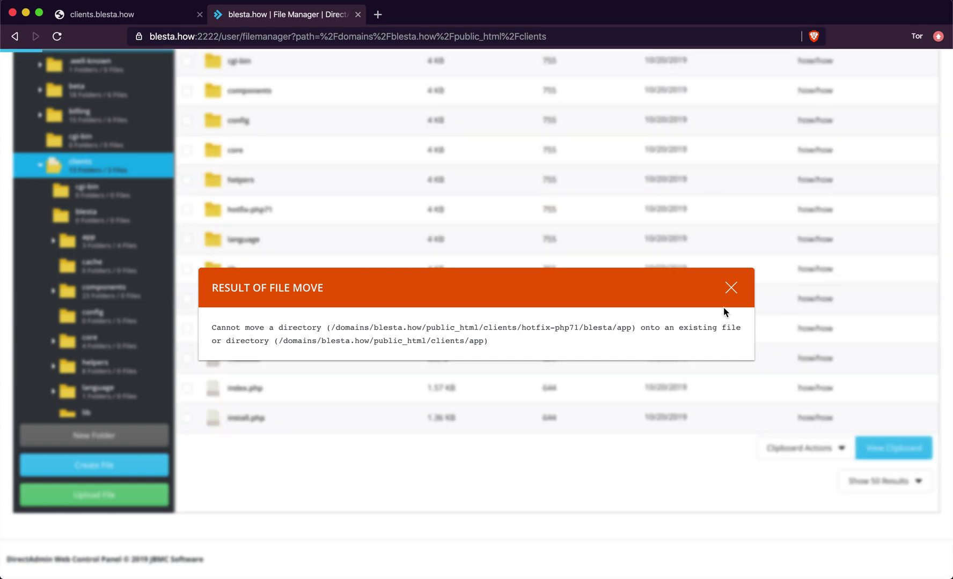
click(730, 288)
right_click(294, 322)
click(292, 322)
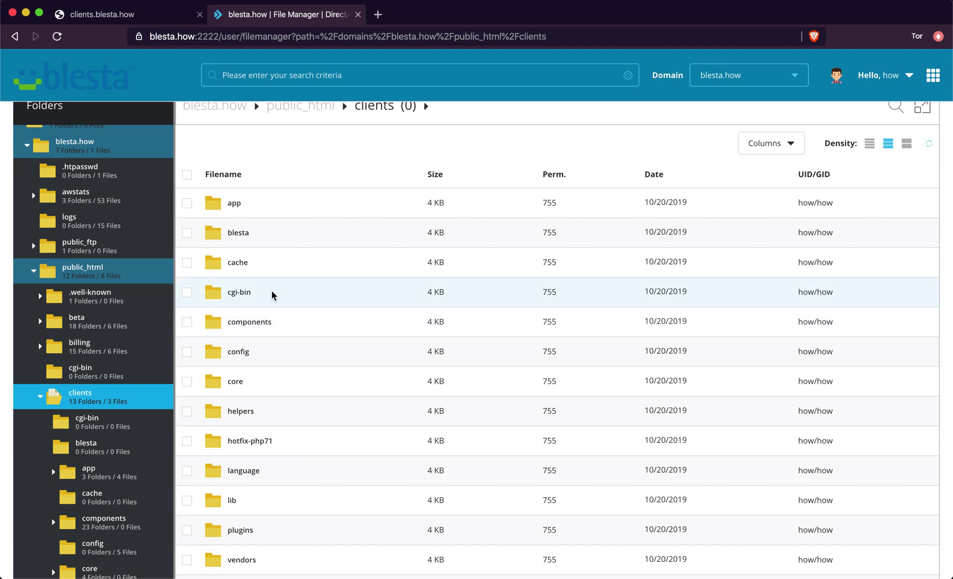
right_click(257, 440)
click(279, 299)
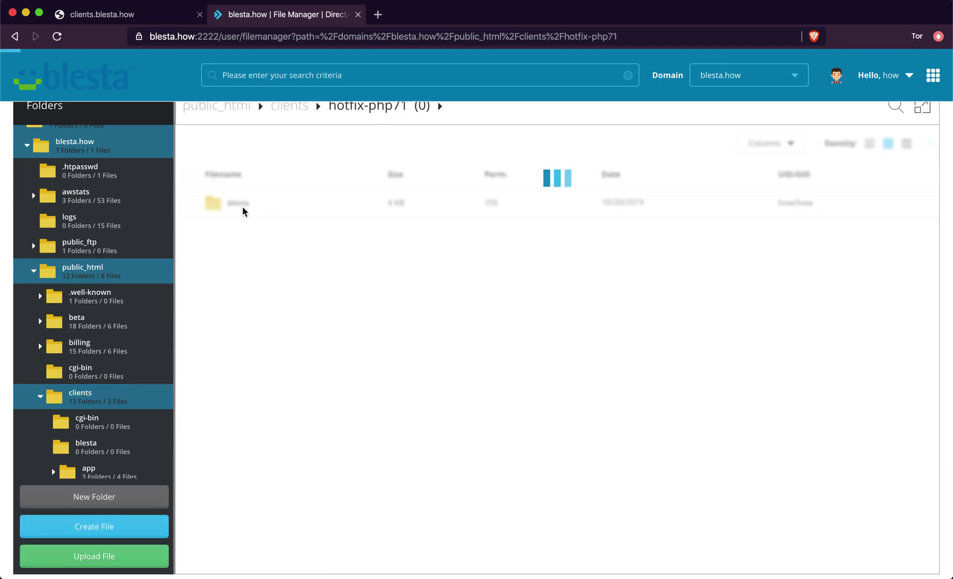
- Add app_controller.php and app_model.php from hotfix-php71/blesta/app to the clipboard
right_click(239, 207)
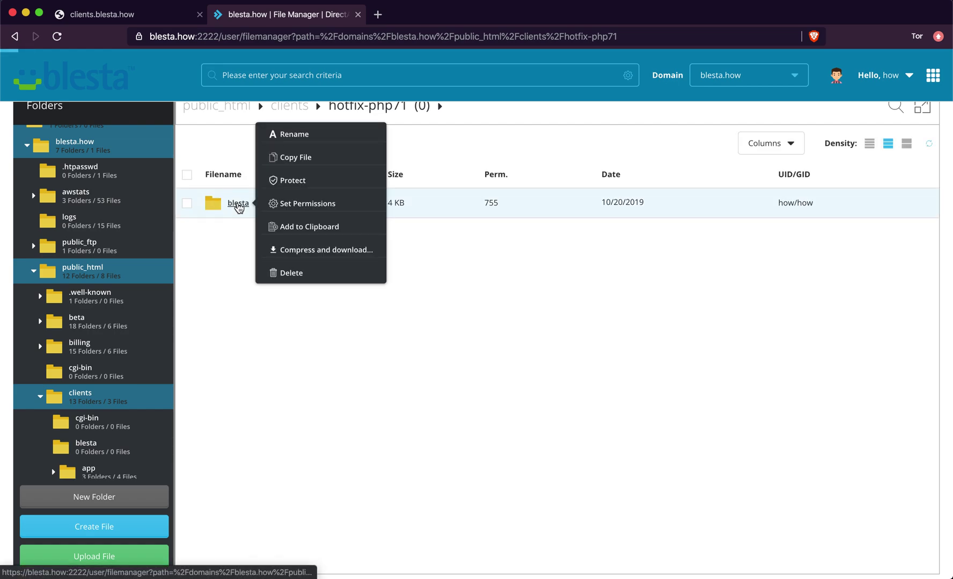
click(237, 205)
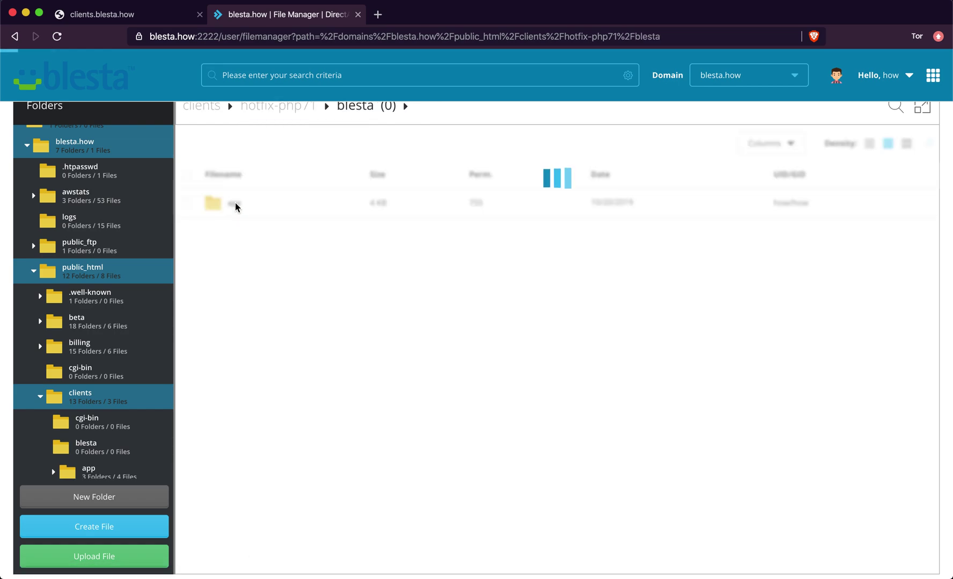
right_click(234, 208)
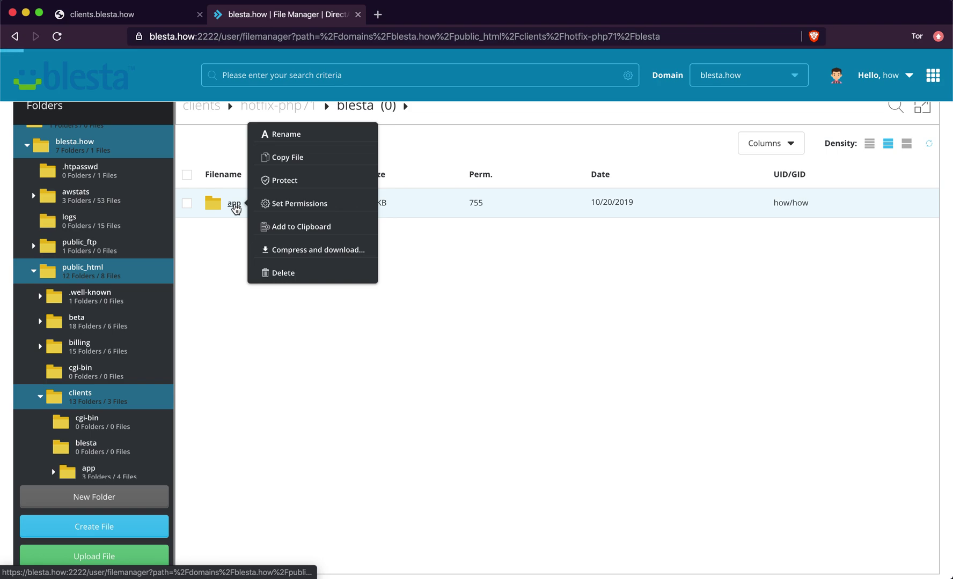
click(234, 205)
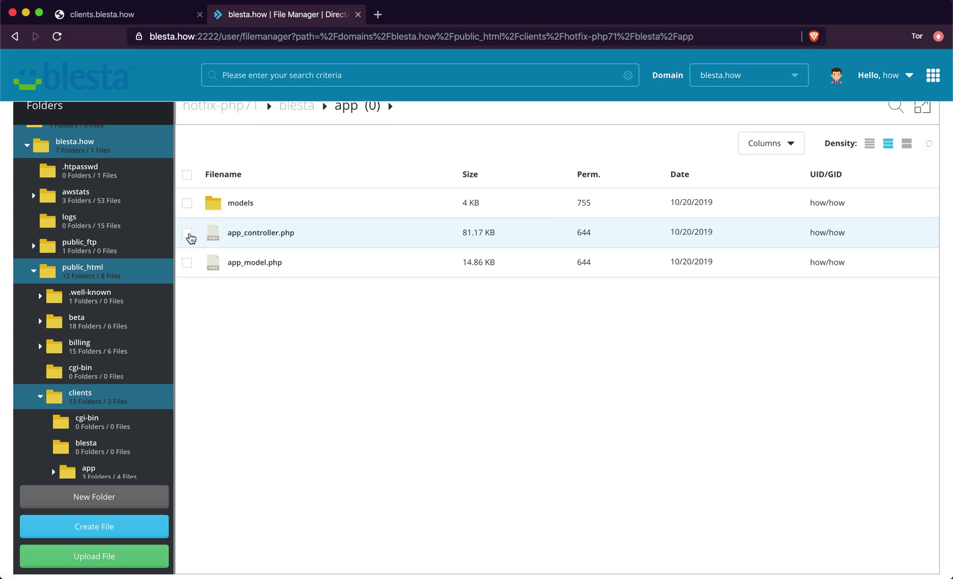
click(188, 234)
click(437, 178)
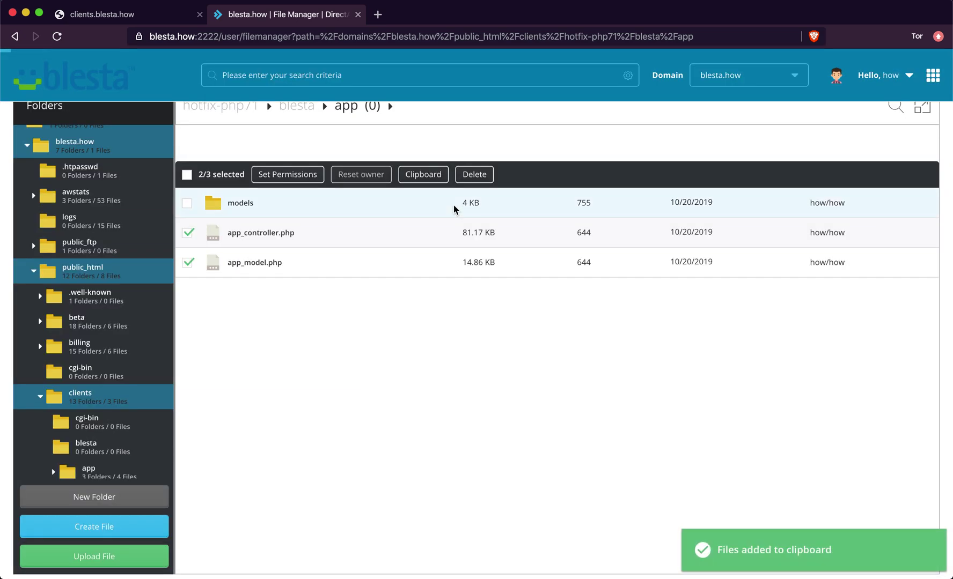
- Return to the clients folder through the Folders tree
right_click(287, 234)
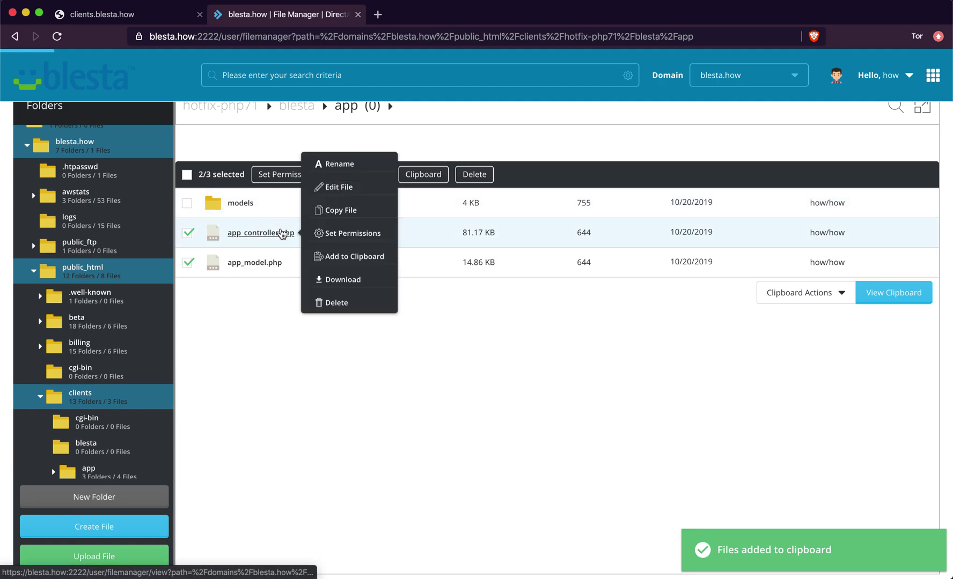
scroll(252, 167, up, 2)
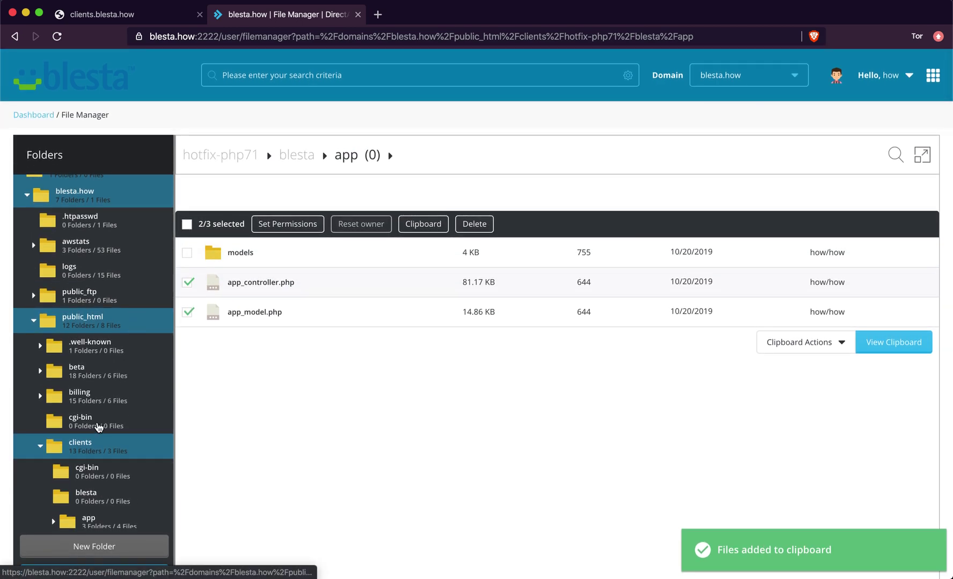
scroll(88, 460, down, 2)
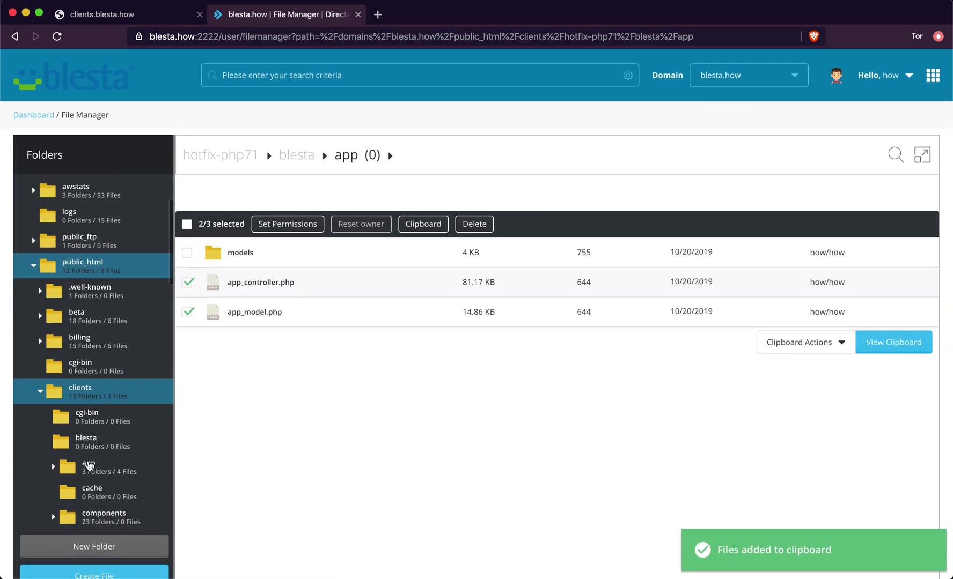
click(83, 397)
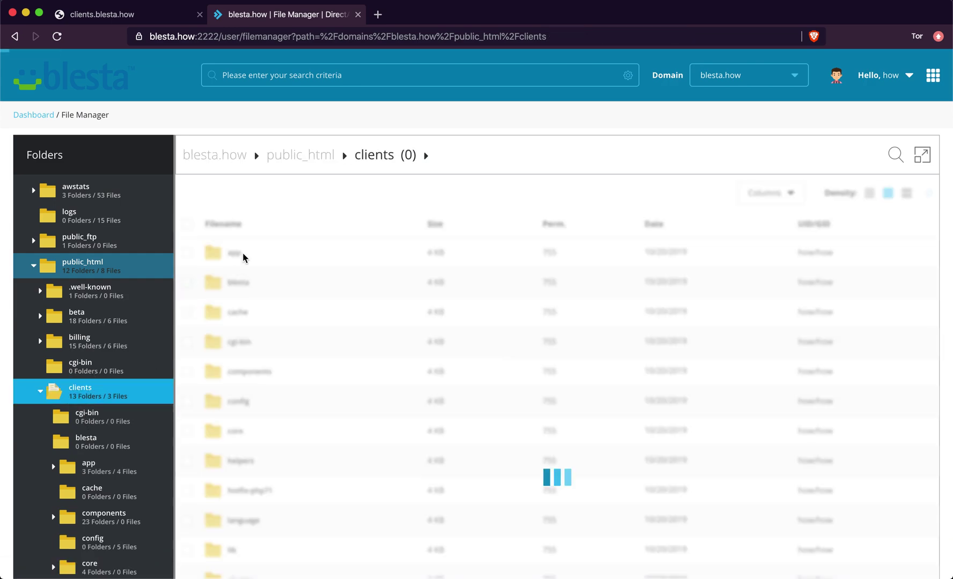
click(235, 256)
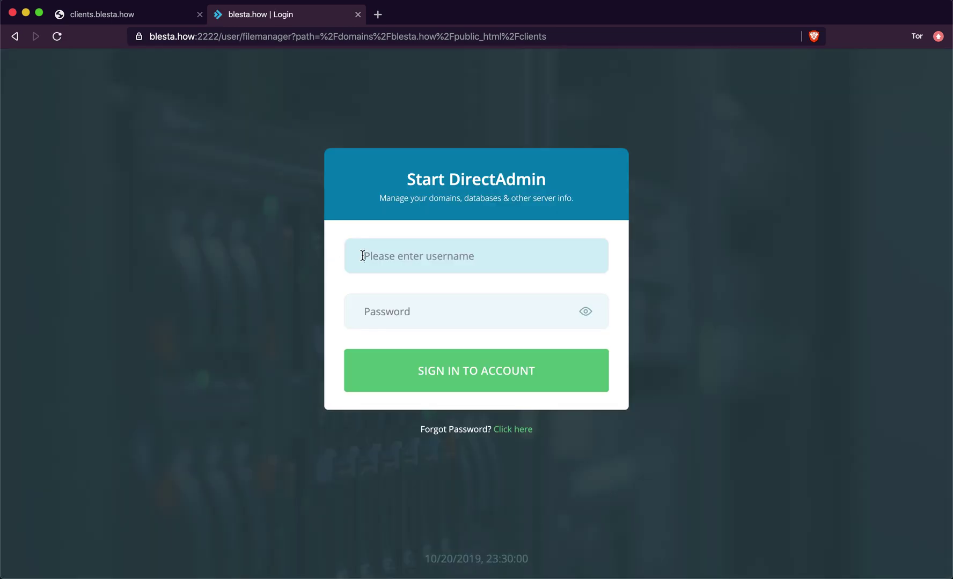
- Fill in the account username and password on the DirectAdmin sign-in page
text(how)
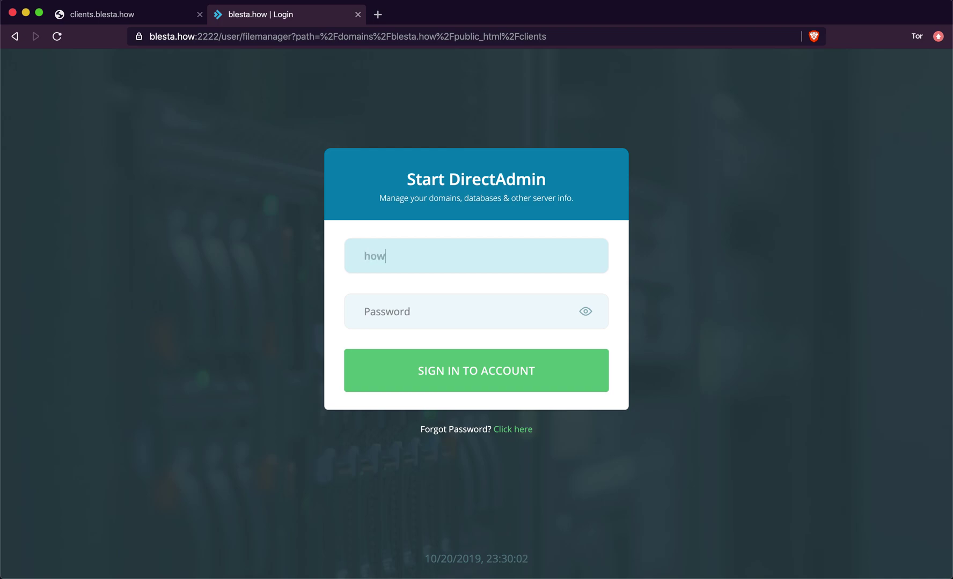
click(375, 312)
text(•)
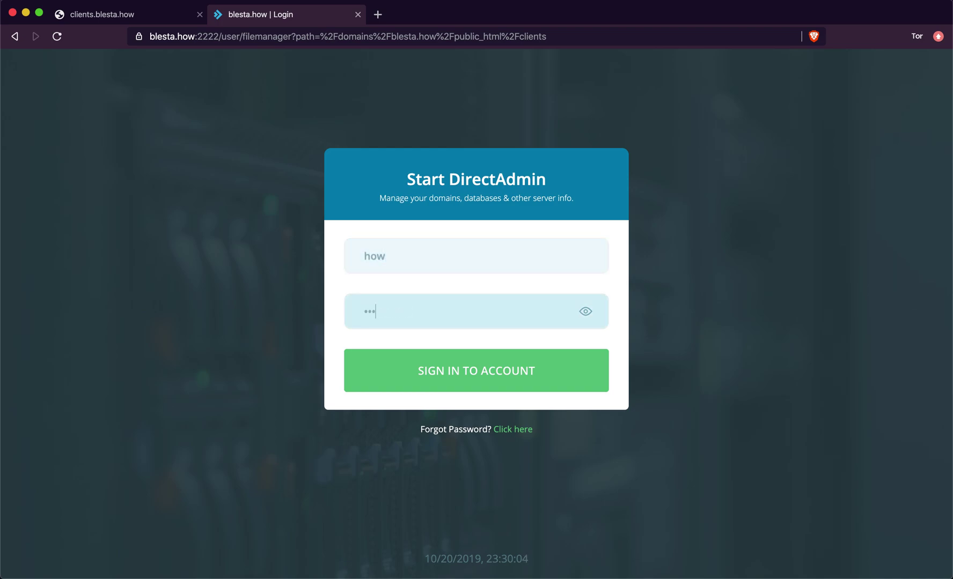
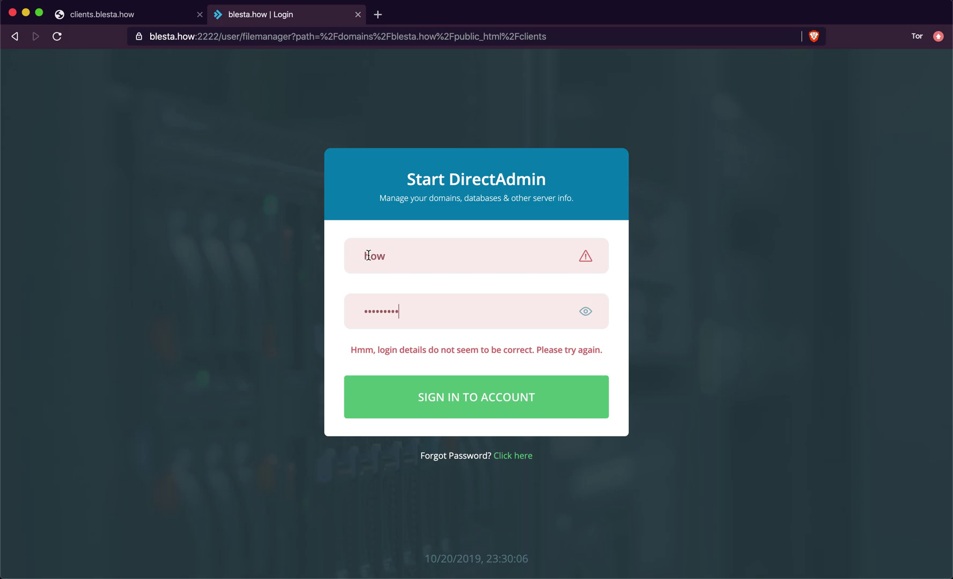
- Replace the rejected password with the correct one and sign in to DirectAdmin
double_click(405, 307)
key(BackSpace)
text(••)
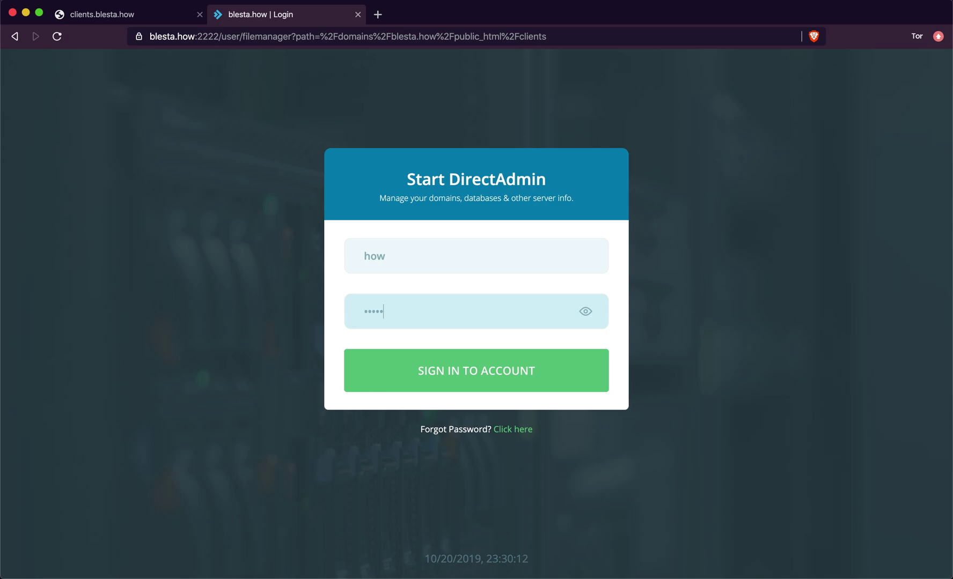
key(Return)
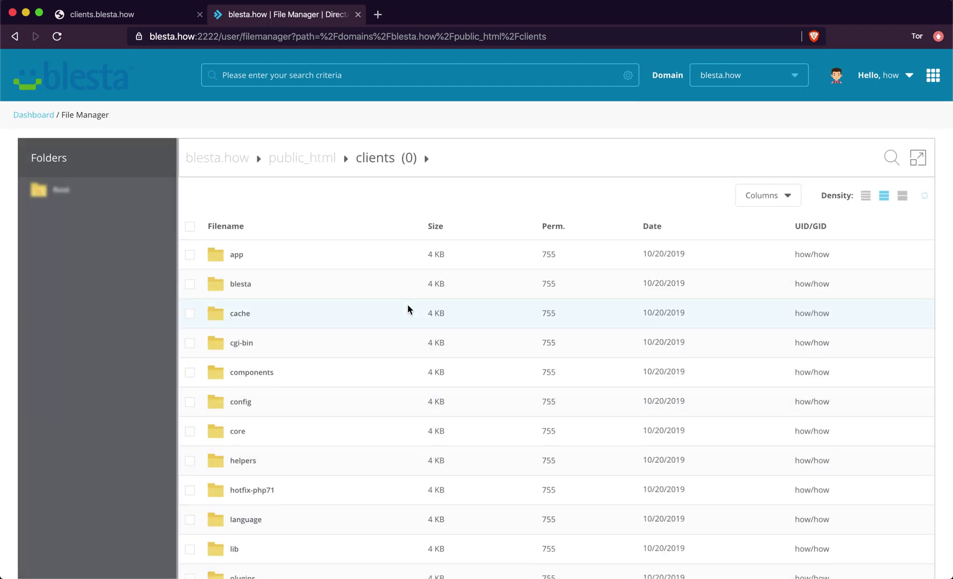
- Try to open the app folder inside clients in the File Manager
right_click(231, 259)
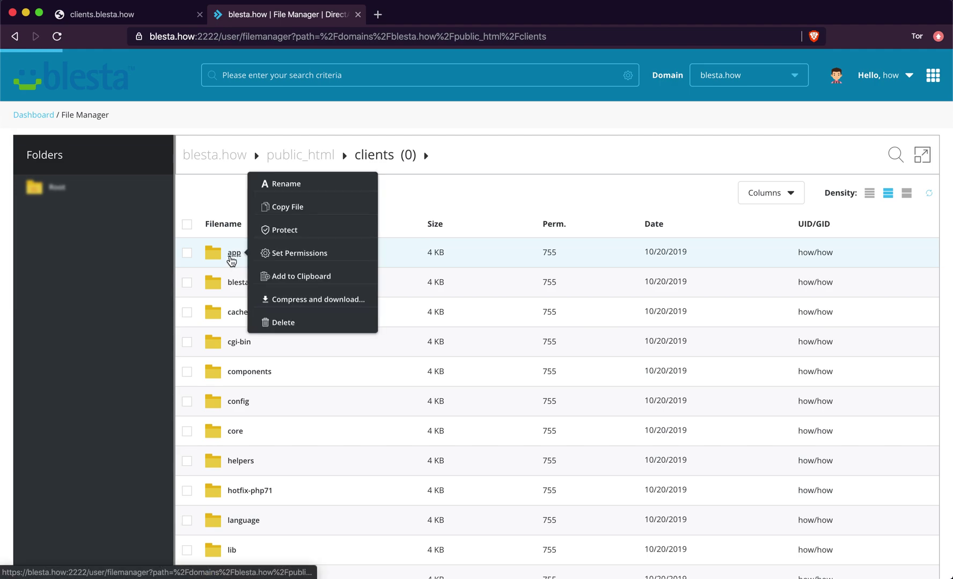
click(232, 260)
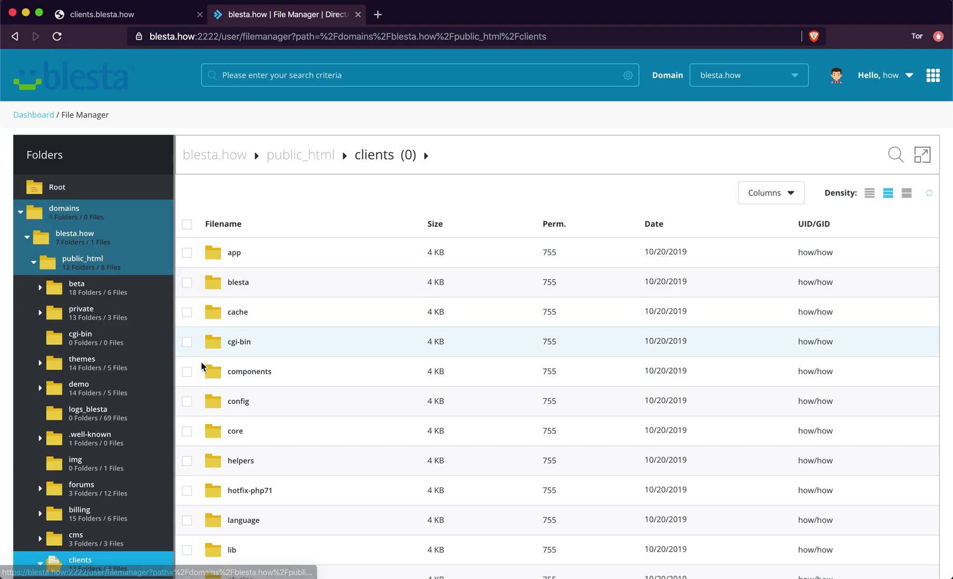
right_click(235, 259)
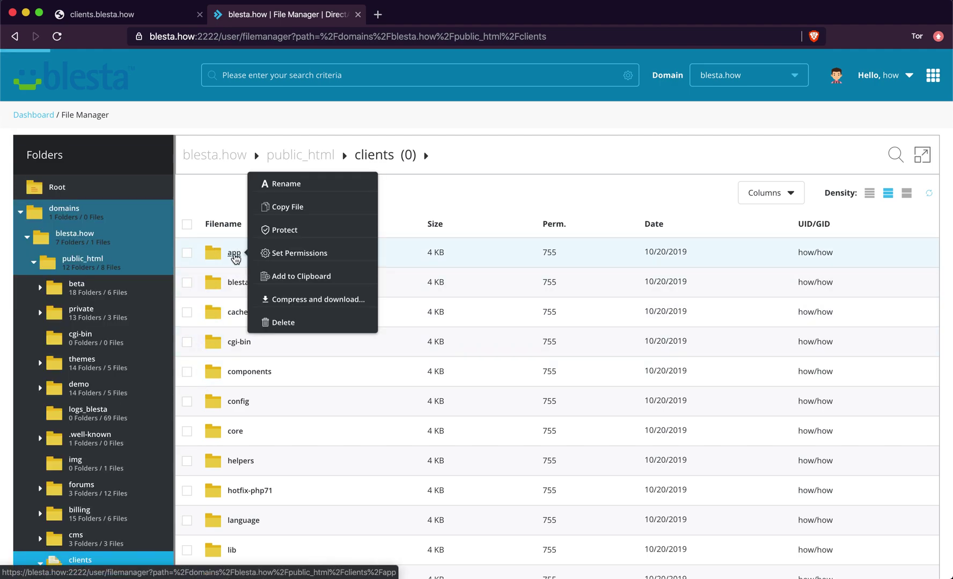
click(235, 259)
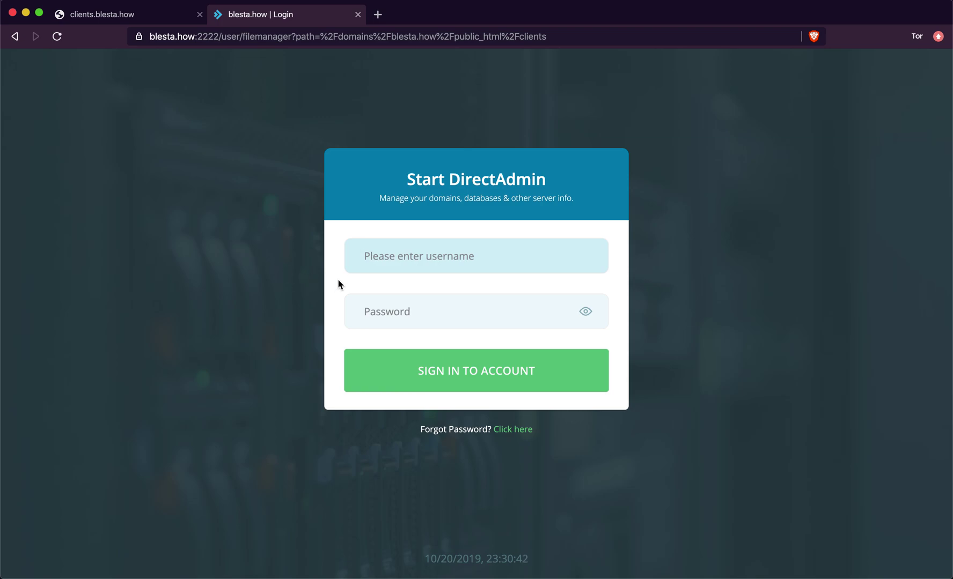
- Sign back in with the account's username and password
click(374, 268)
text(how)
click(395, 297)
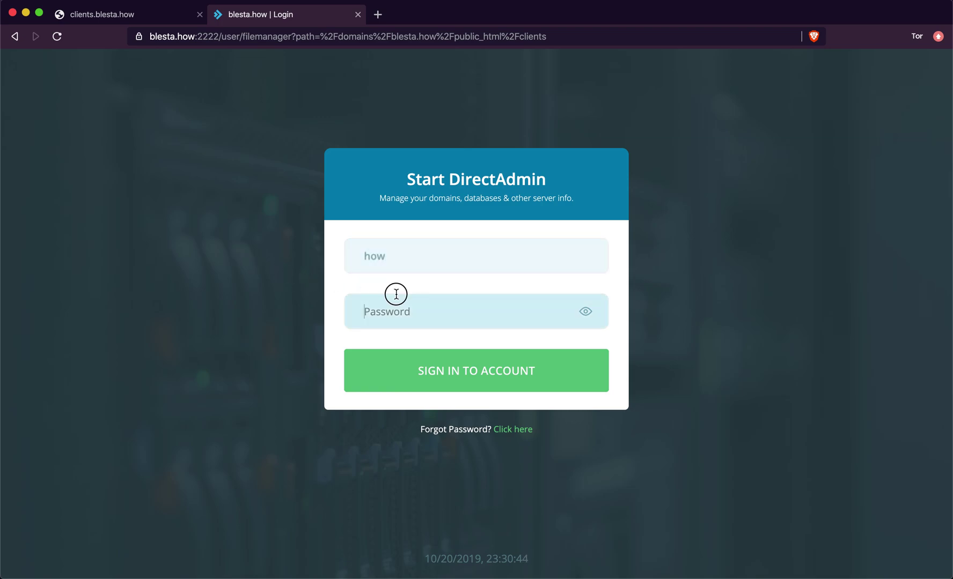
text(•••••••••)
key(Return)
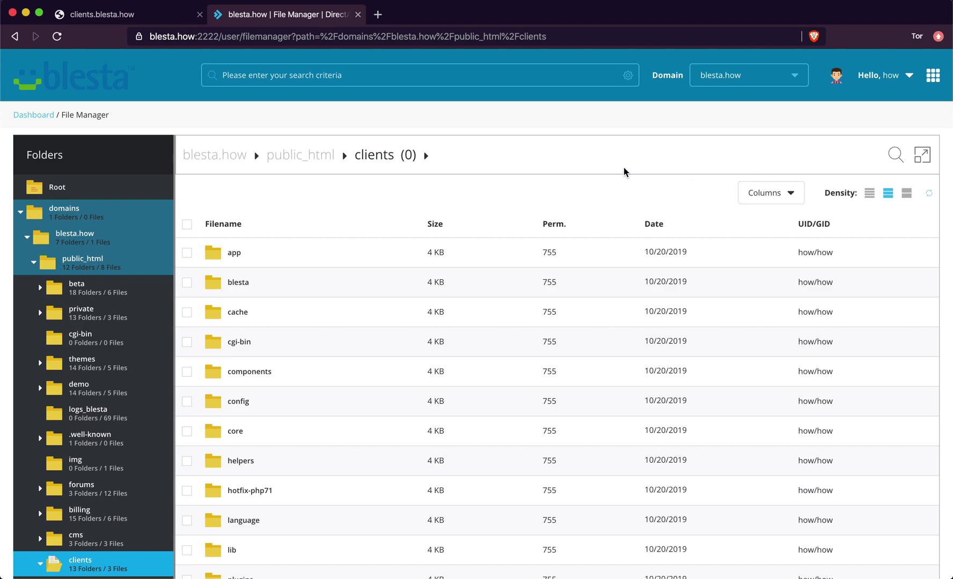
- Reload the File Manager and turn Brave Shields off for blesta.how
click(57, 36)
click(813, 36)
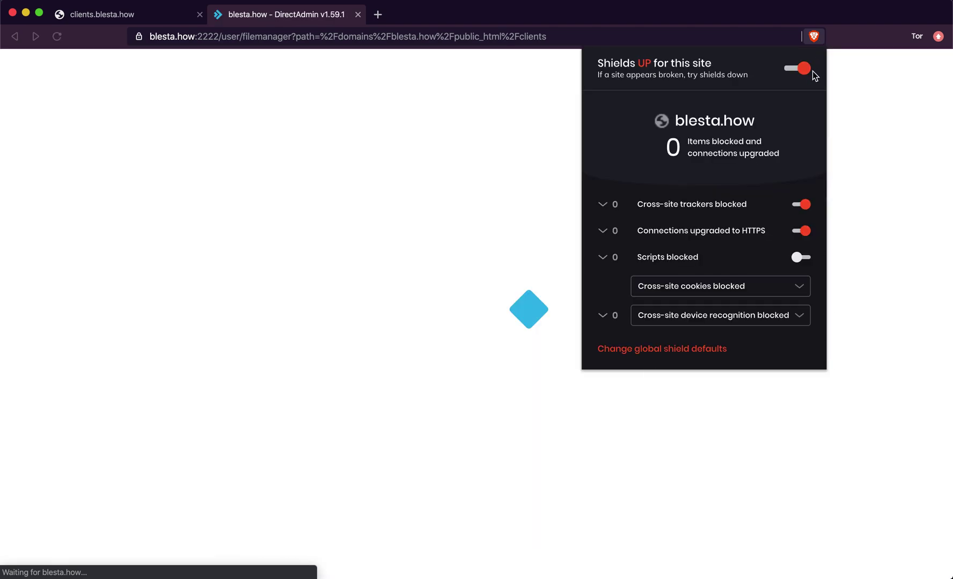
click(797, 64)
click(536, 127)
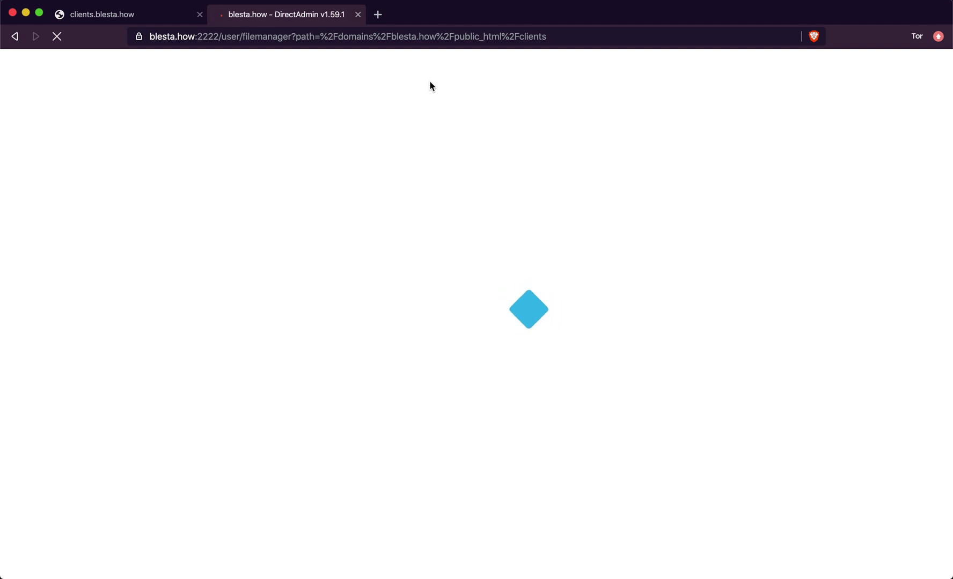
- Reload the File Manager address and recheck the Shields panel for the site
click(546, 37)
key(Return)
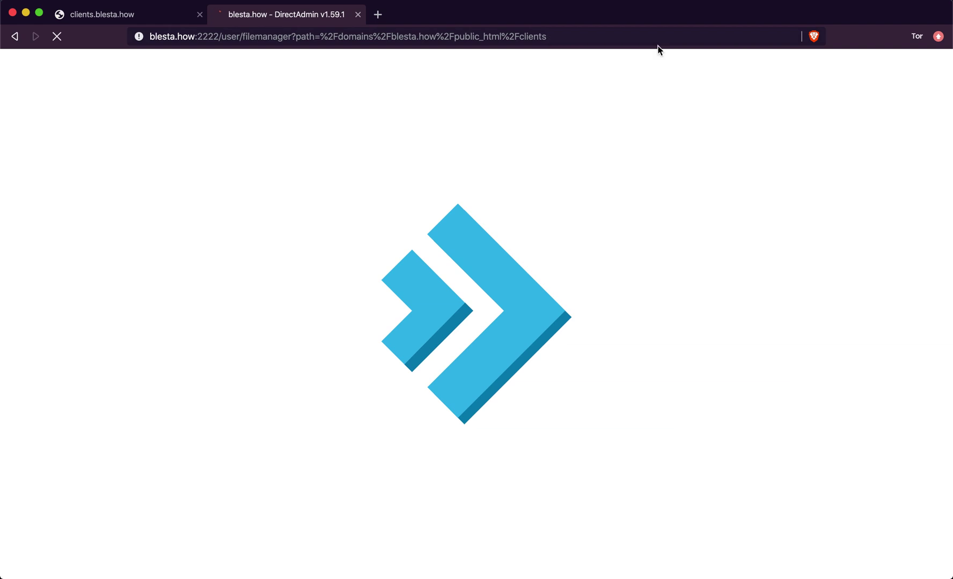
click(814, 37)
click(697, 31)
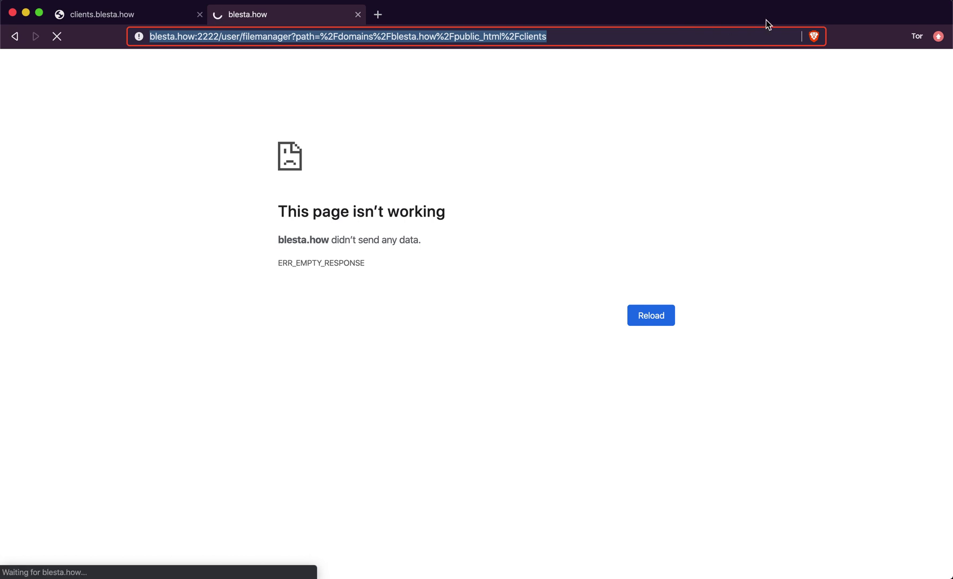
- Wait for the redirected File Manager URL to load the clients folder again
click(922, 35)
click(922, 35)
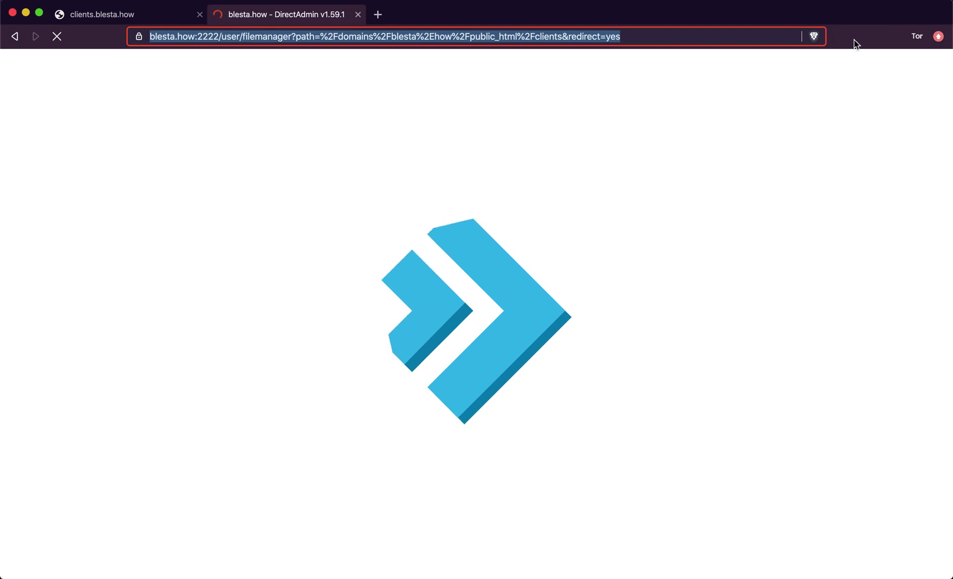
click(800, 118)
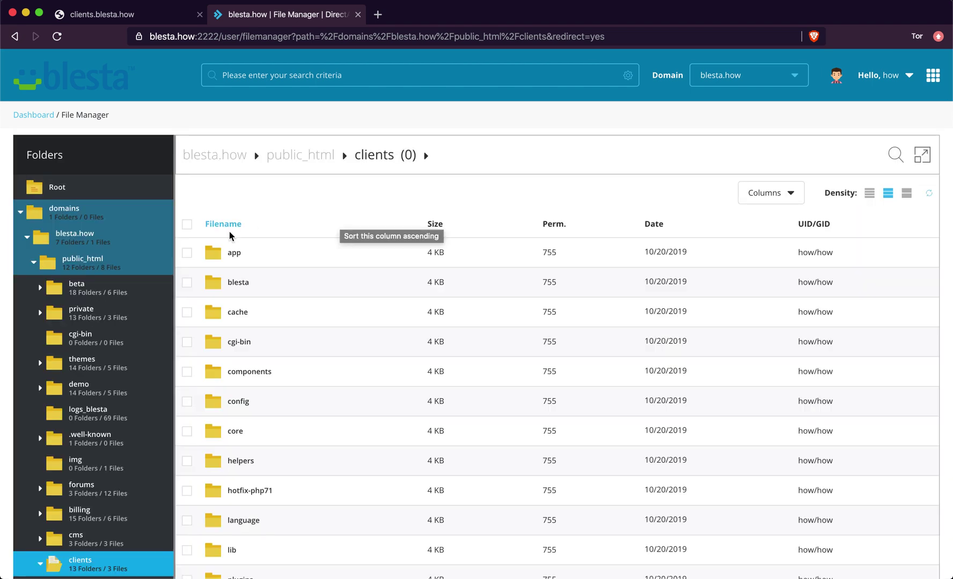
- Open clients/app and delete the old app_controller.php and app_model.php
right_click(235, 253)
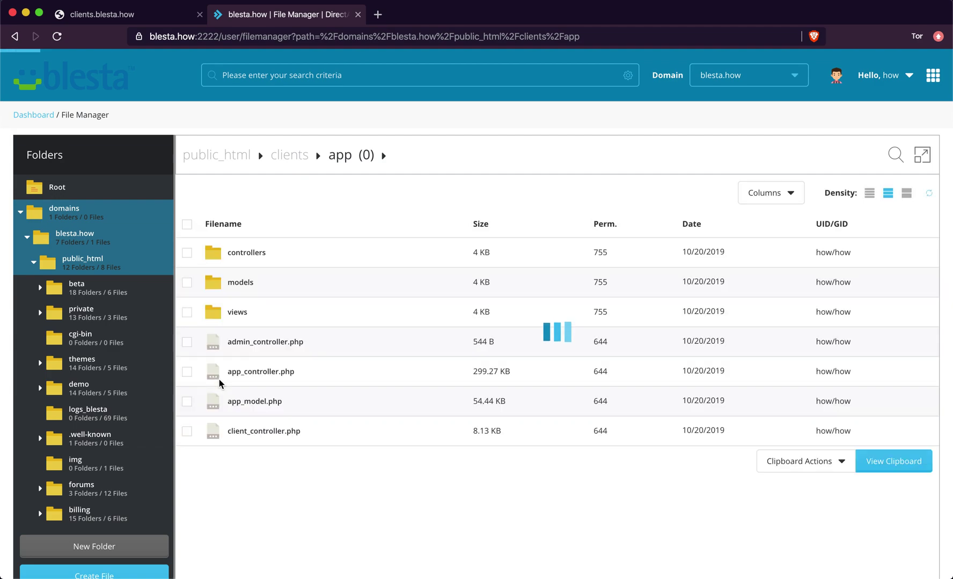
click(187, 371)
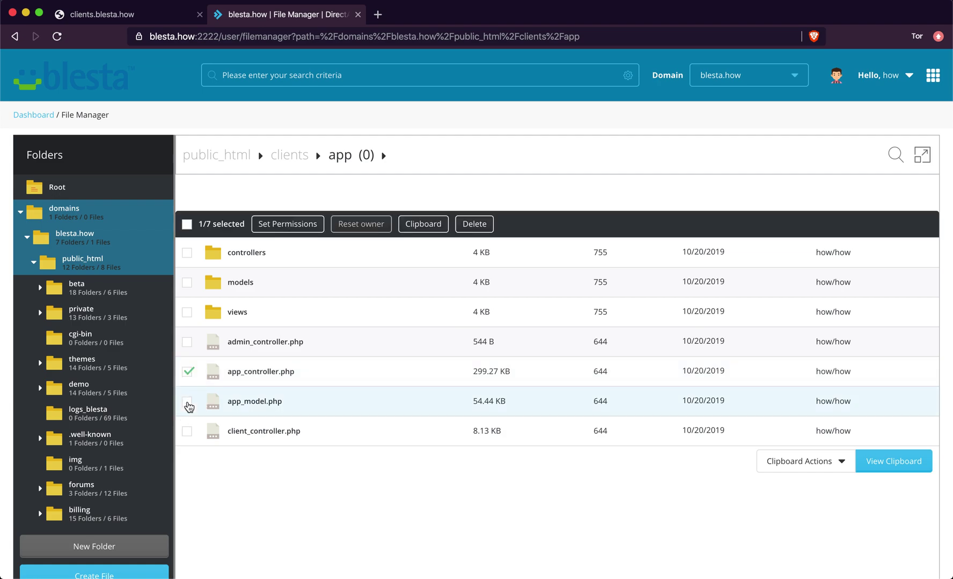
click(464, 224)
click(494, 353)
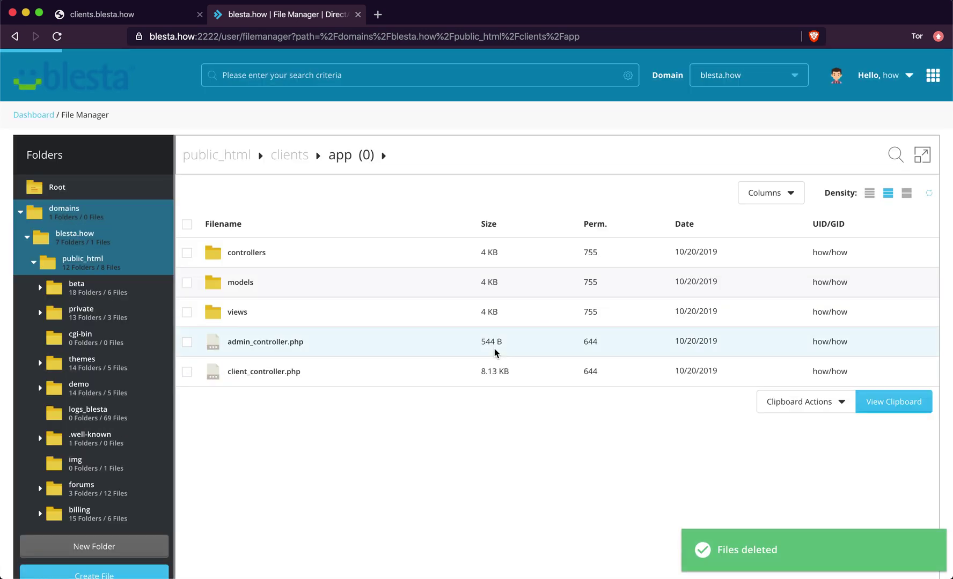
- Move the hotfix files in, giving app_controller.php at 81.17 KB and app_model.php at 14.86 KB
click(775, 401)
click(783, 427)
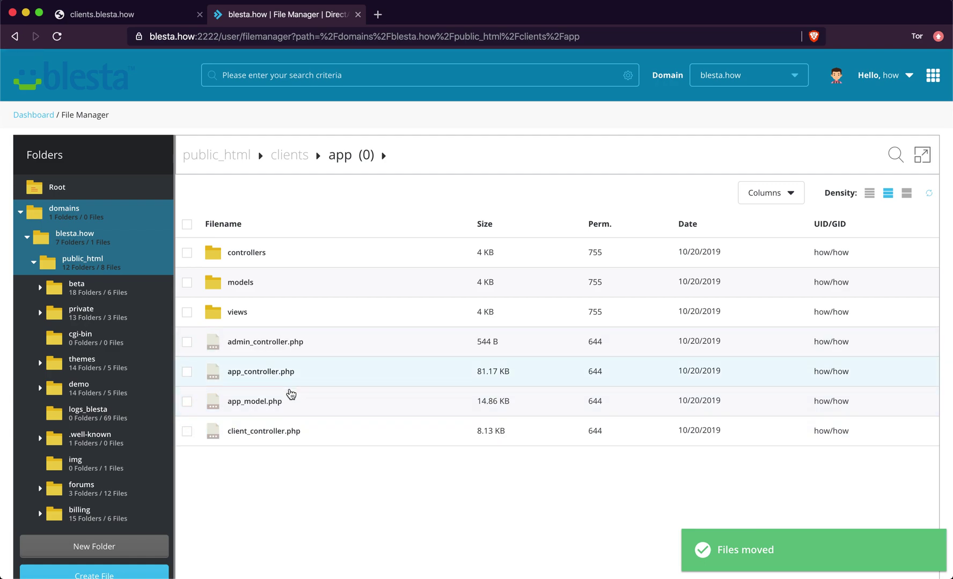
click(284, 373)
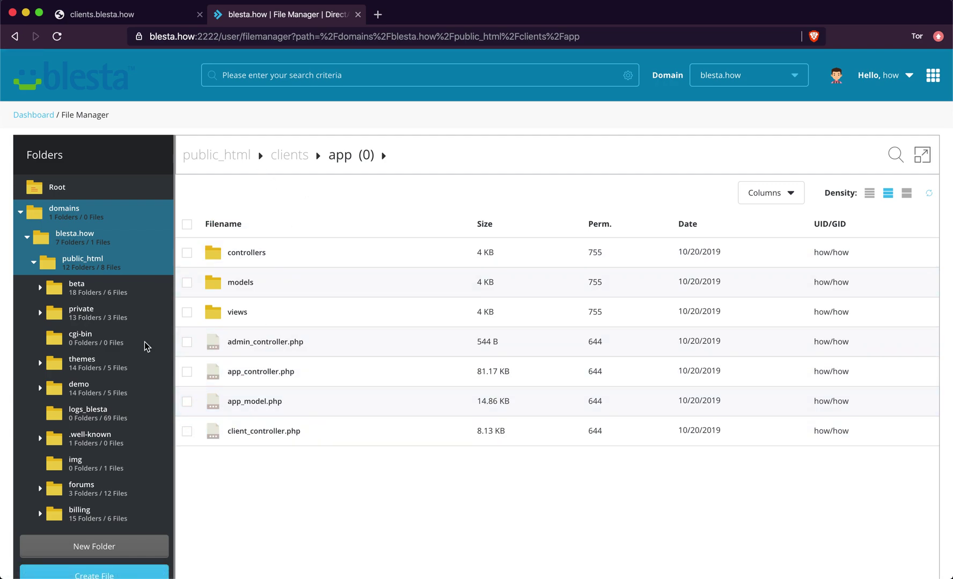
- Navigate into hotfix-php71 > blesta > app
scroll(118, 401, down, 5)
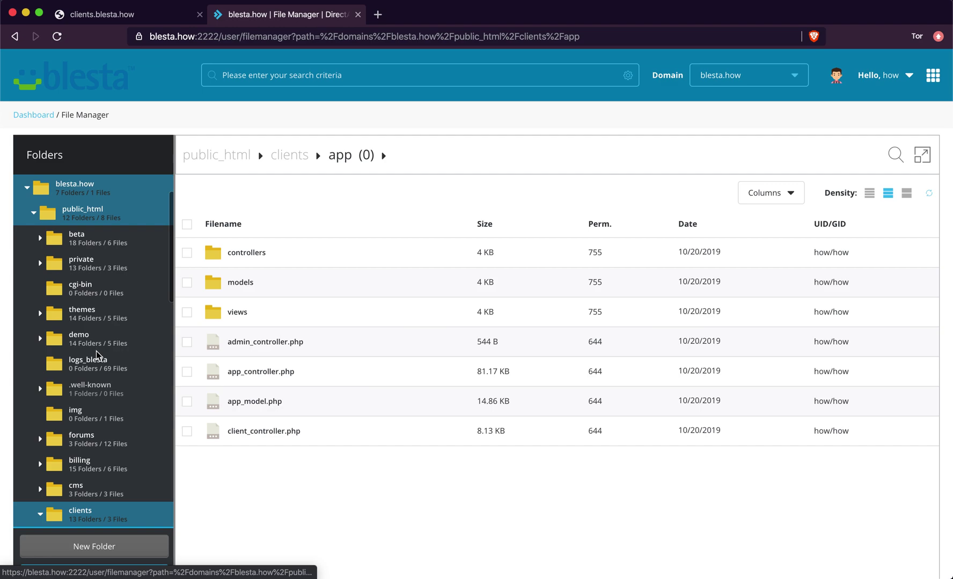
scroll(94, 376, down, 2)
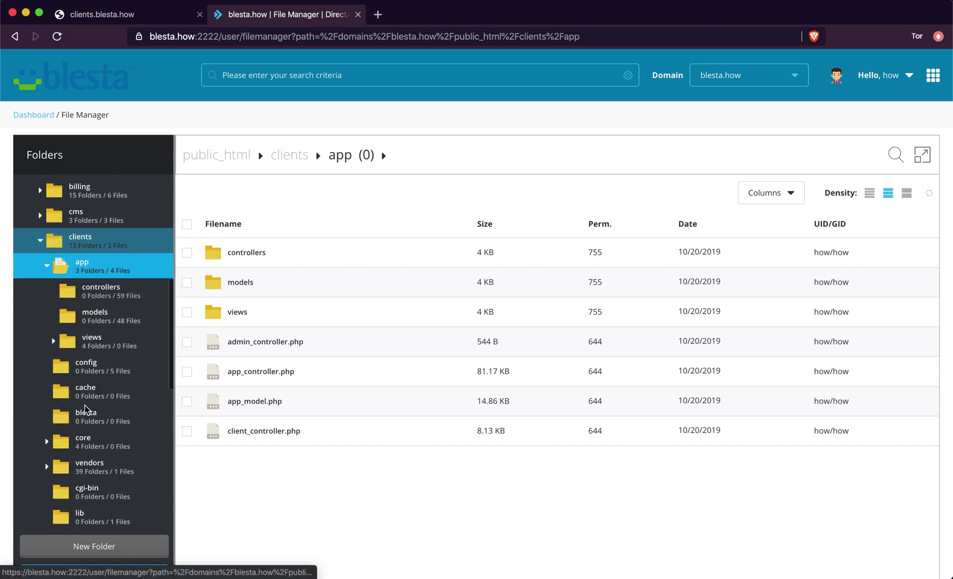
scroll(86, 410, down, 2)
scroll(86, 410, down, 1)
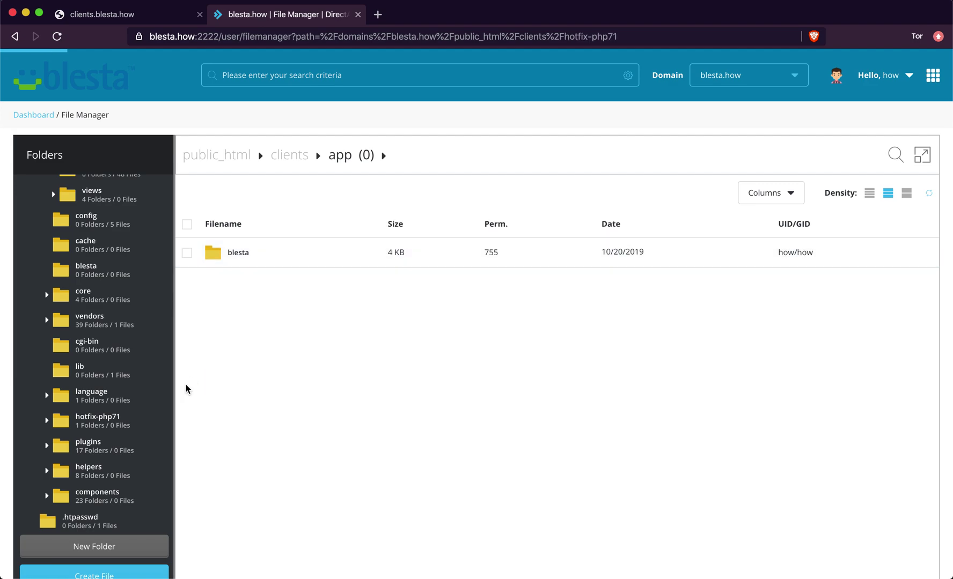
right_click(239, 253)
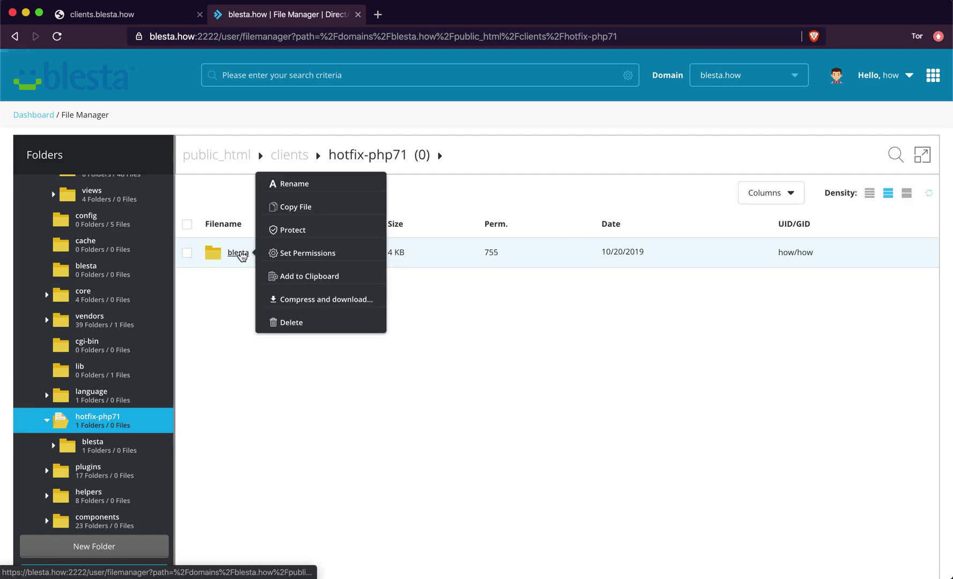
click(236, 253)
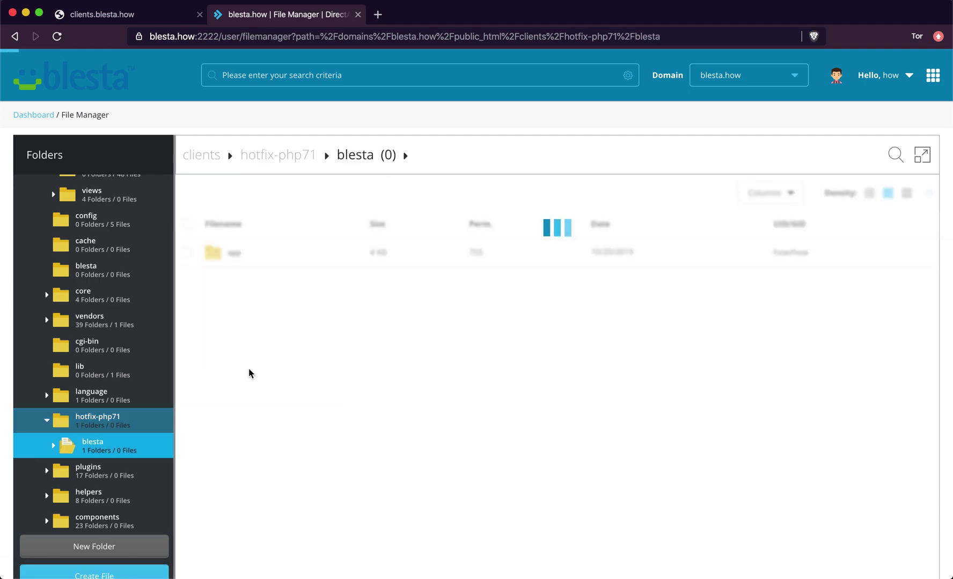
right_click(236, 260)
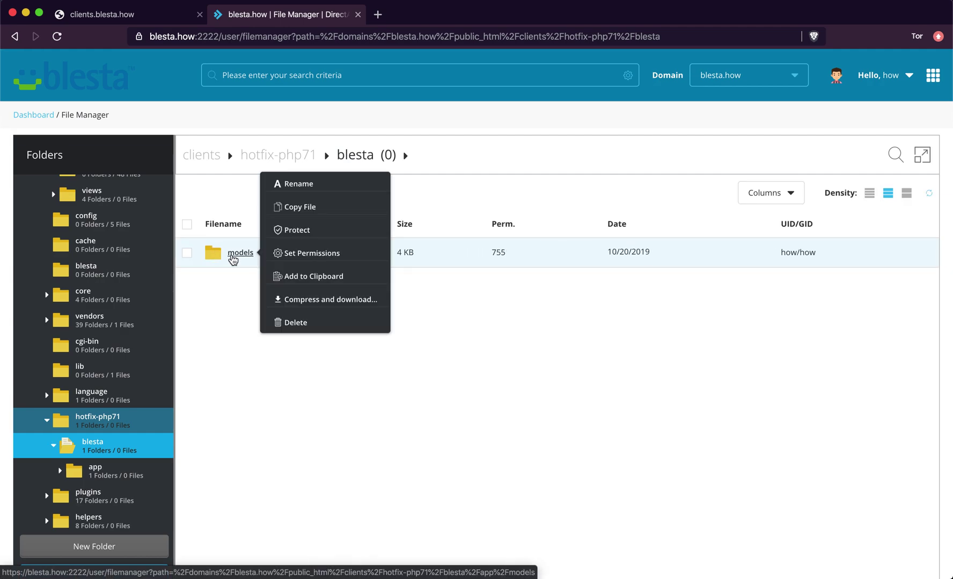
click(259, 330)
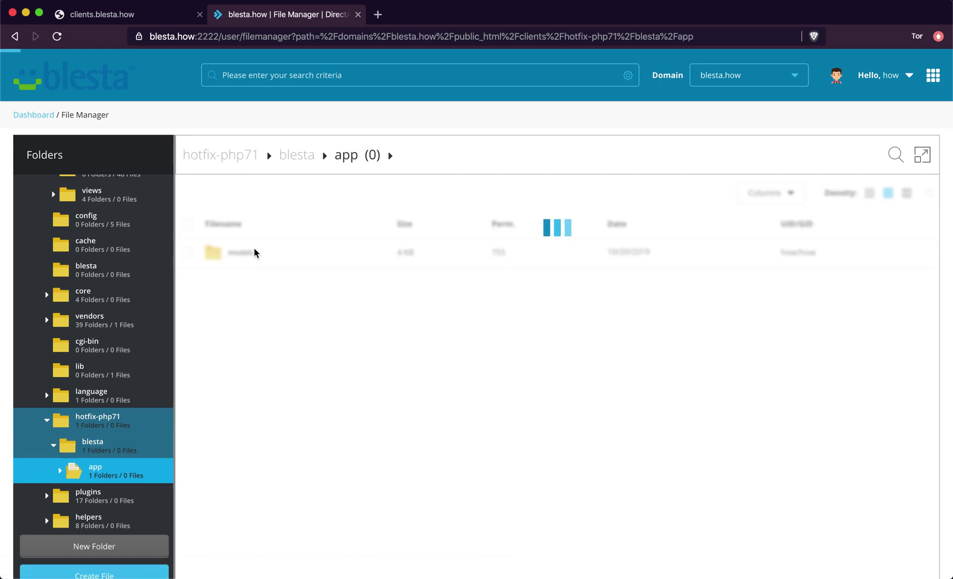
- Add the models folder's license.php (14.92 KB) to the clipboard
right_click(241, 257)
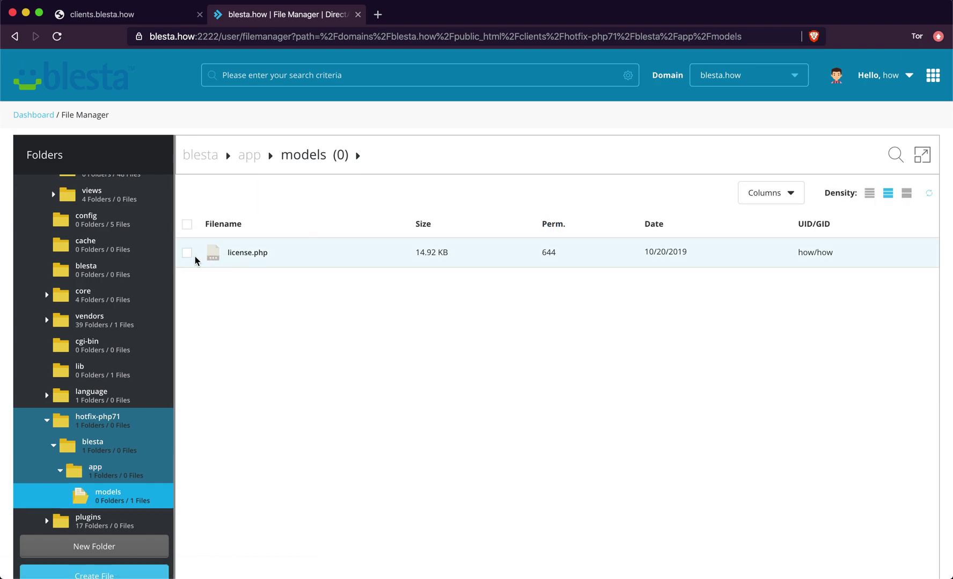
click(187, 253)
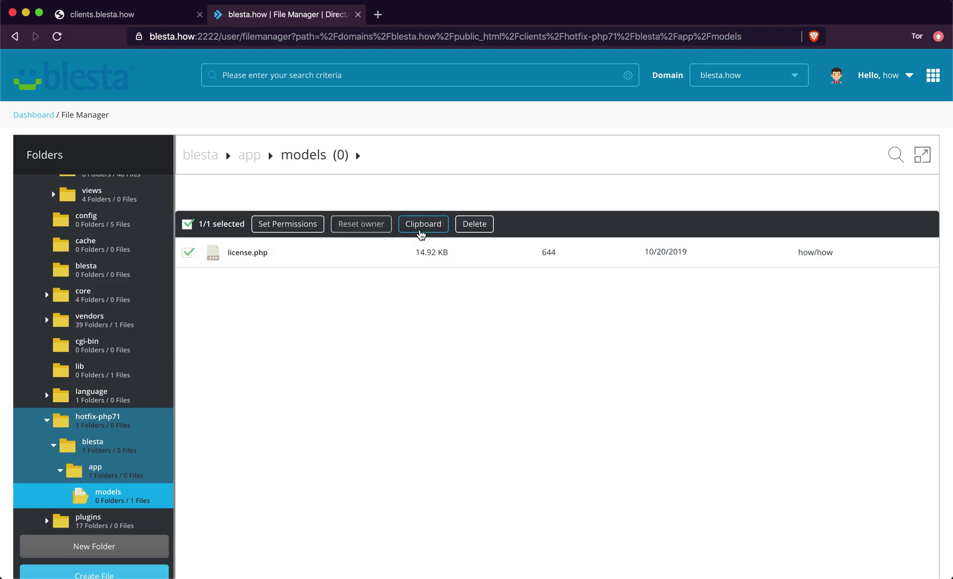
click(422, 224)
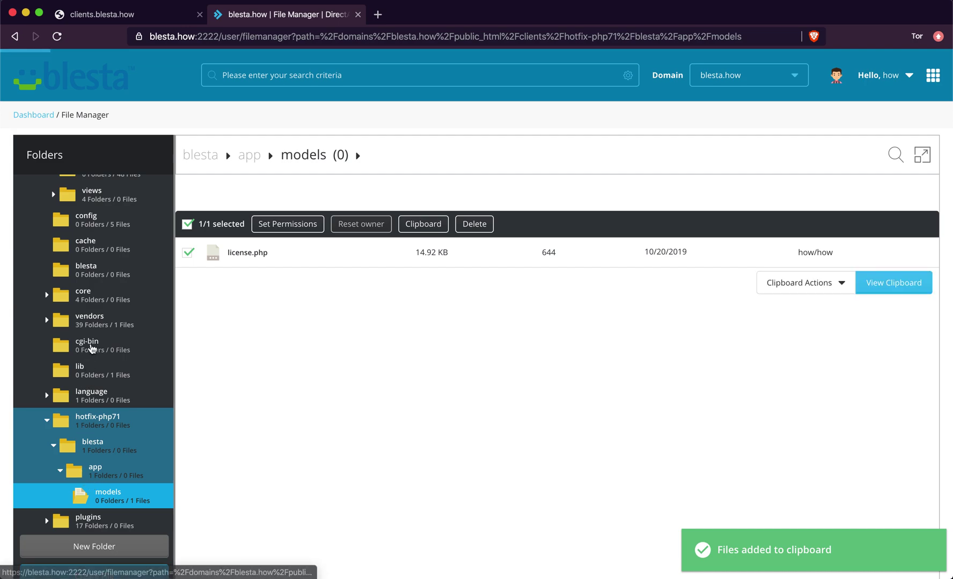
scroll(72, 455, up, 5)
scroll(79, 249, up, 2)
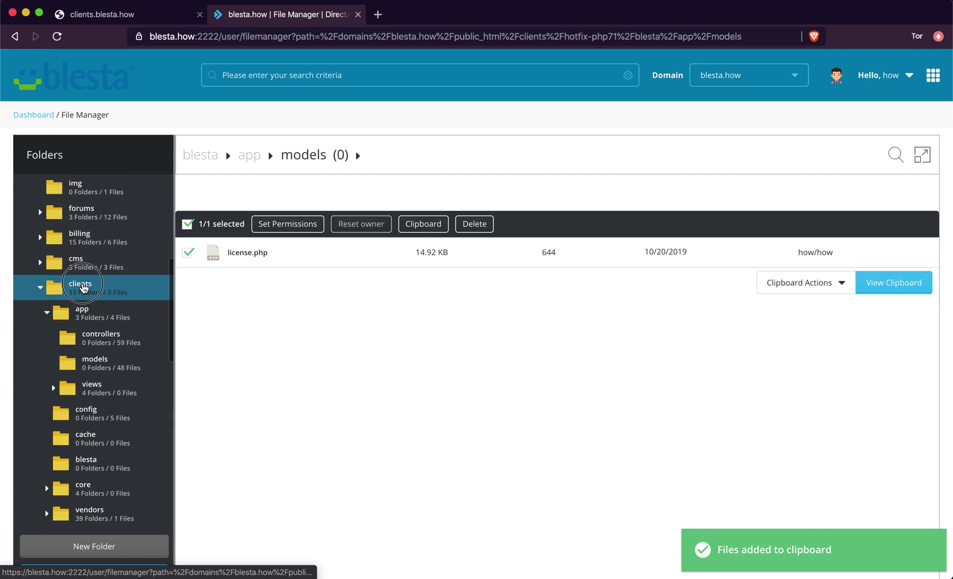
- Go to clients from the folder tree, then into app and its models folder
click(83, 289)
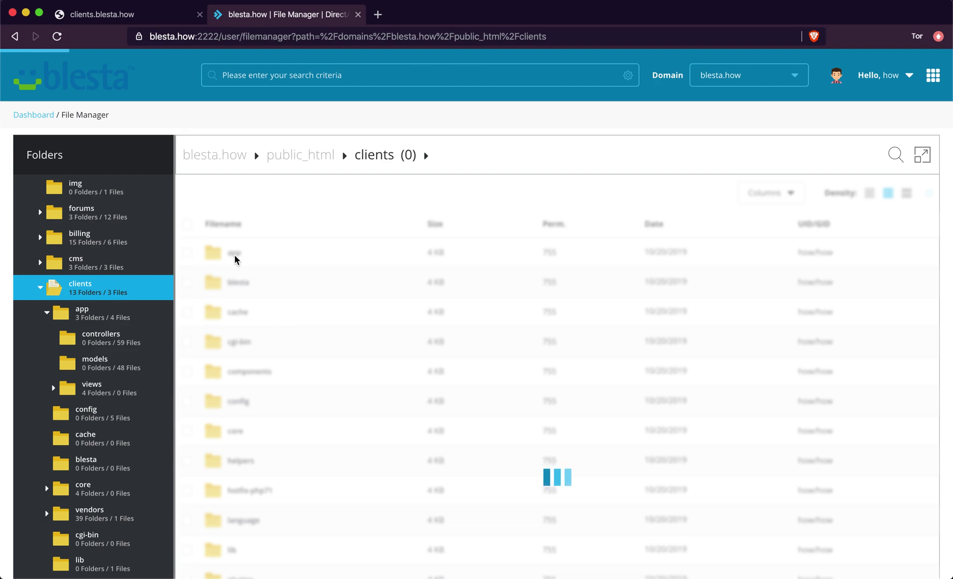
right_click(234, 254)
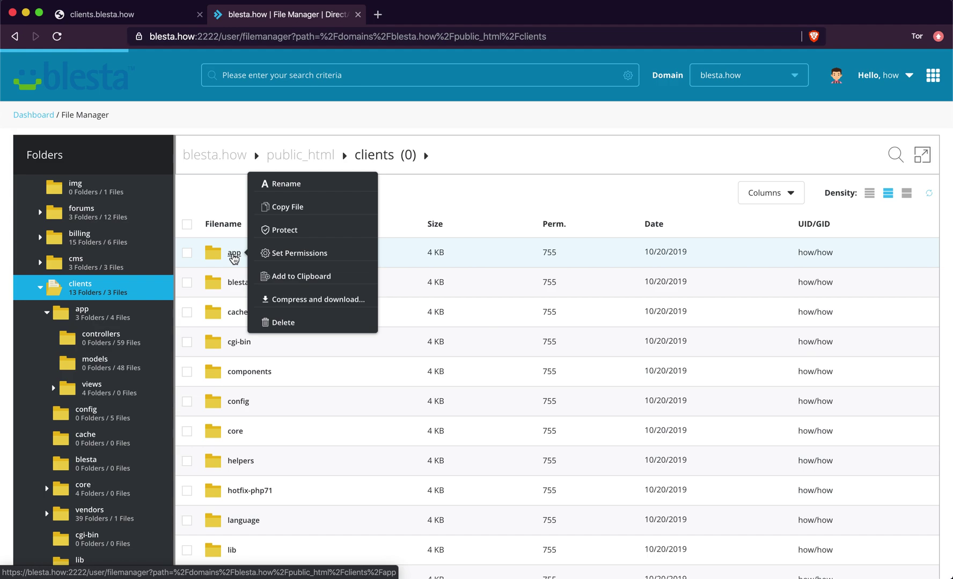
click(234, 254)
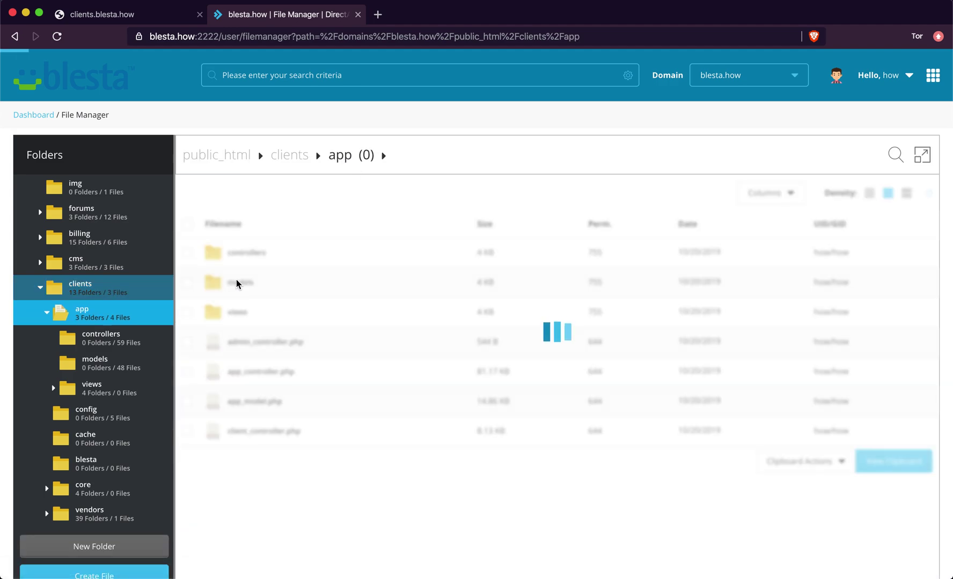
right_click(236, 283)
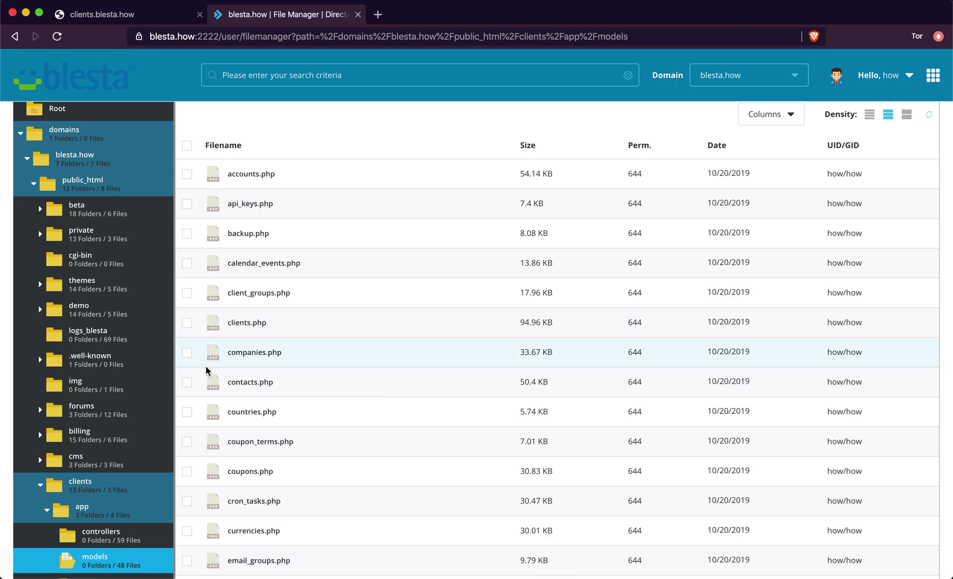
- Tick the old license.php in clients/app/models and delete it, confirming the removal
scroll(206, 370, down, 8)
scroll(205, 370, down, 3)
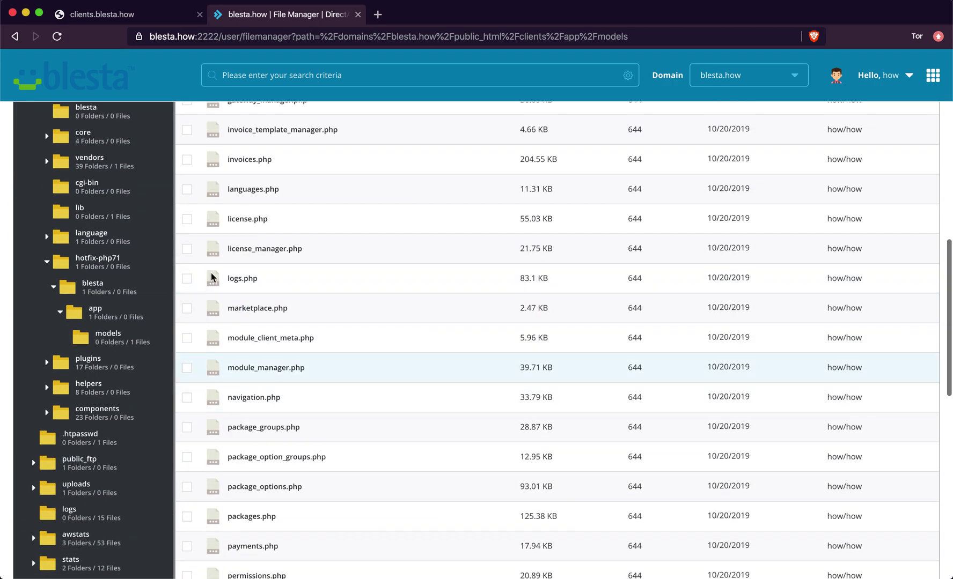
click(187, 220)
scroll(189, 225, up, 12)
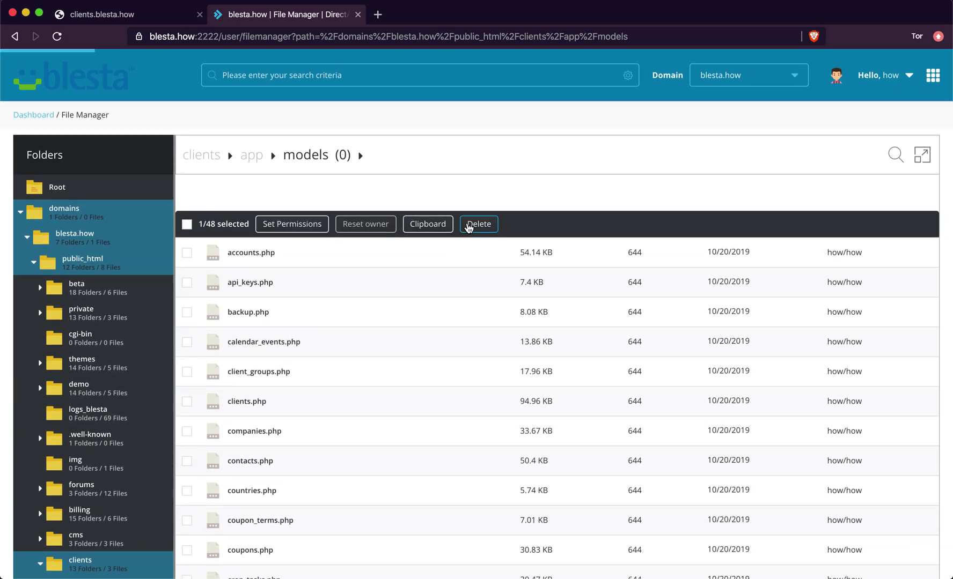
click(469, 225)
click(486, 353)
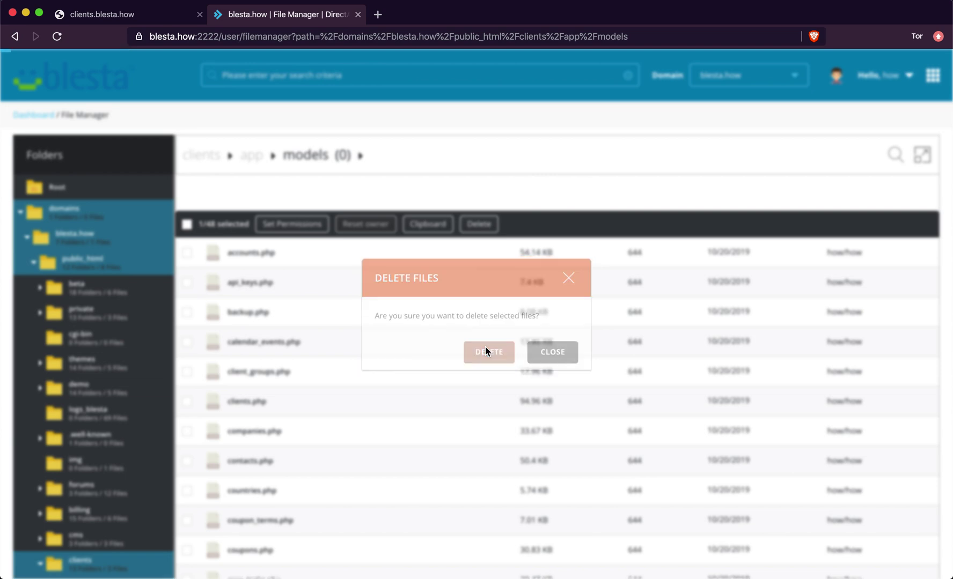
scroll(486, 349, down, 3)
scroll(485, 349, down, 1)
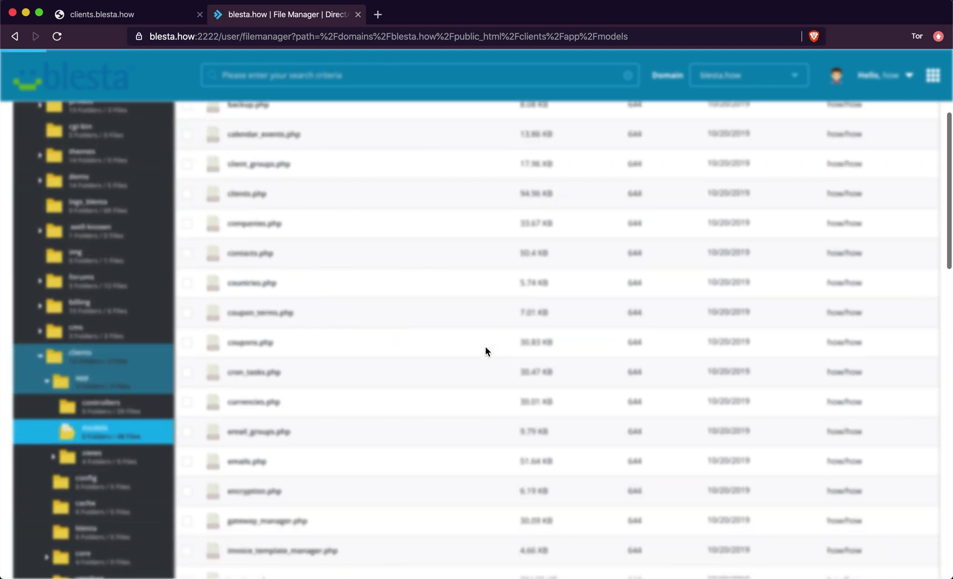
scroll(486, 351, down, 4)
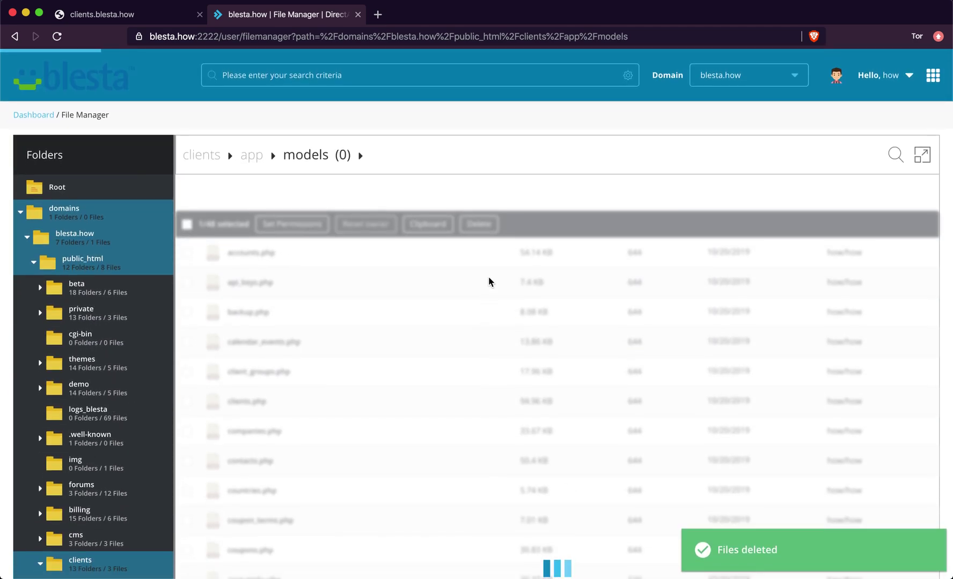
scroll(488, 276, down, 10)
scroll(488, 276, down, 15)
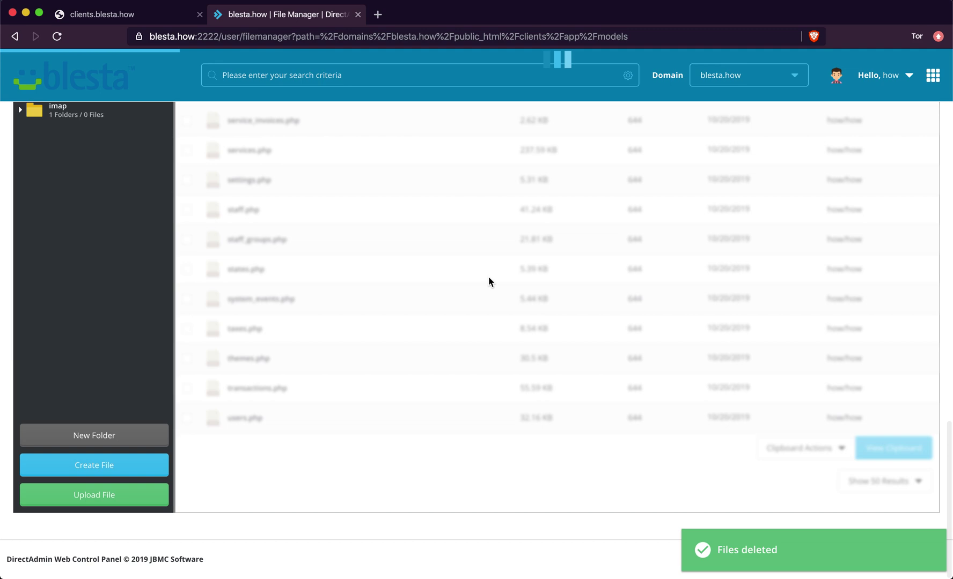
- Use Clipboard Actions > Move Files to place the hotfix license.php in clients/app/models
click(816, 450)
click(804, 473)
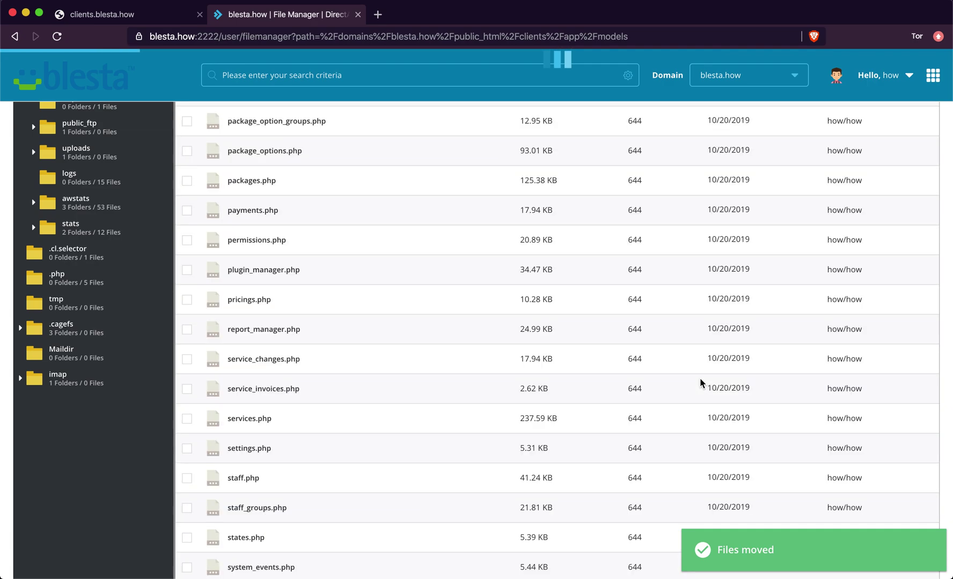
key(super+f)
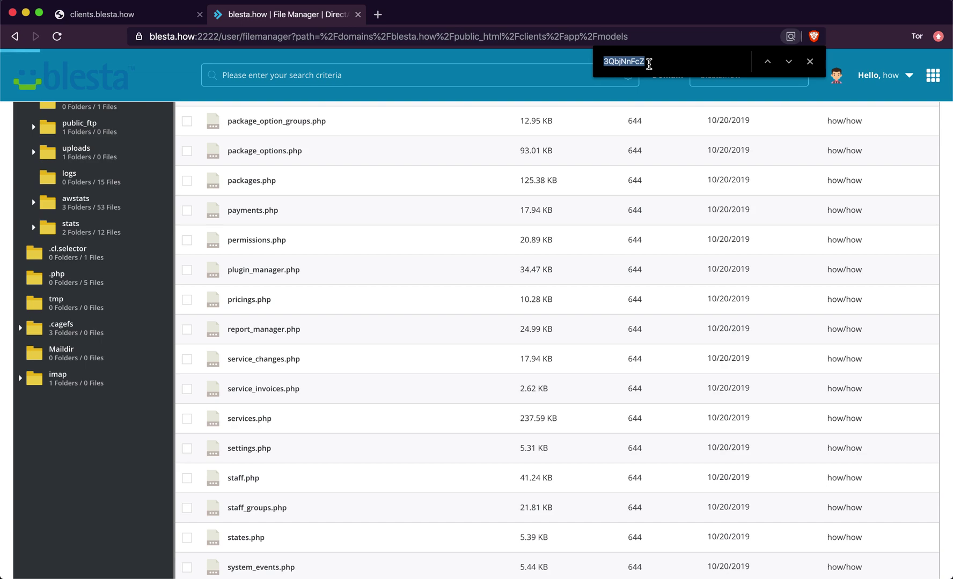
click(815, 64)
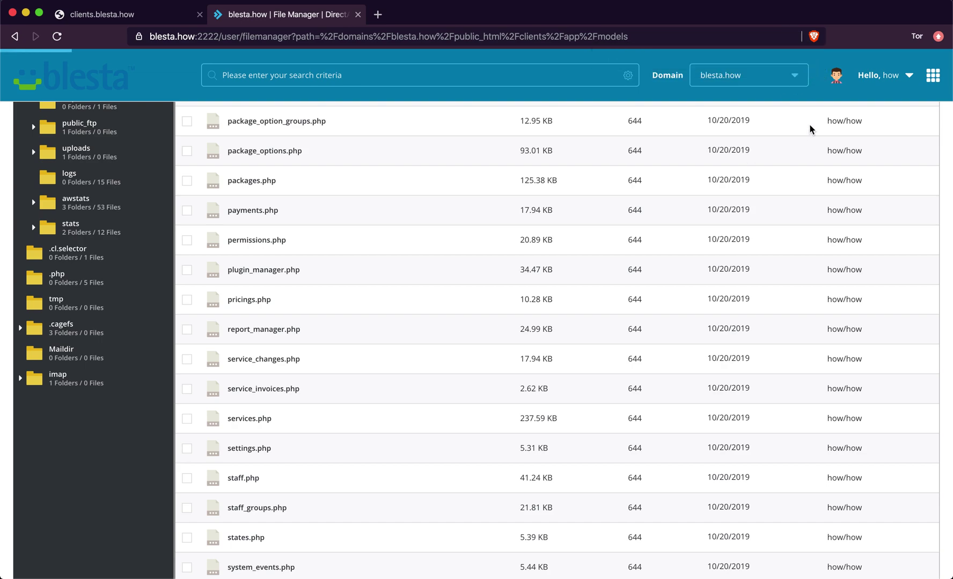
scroll(323, 215, up, 20)
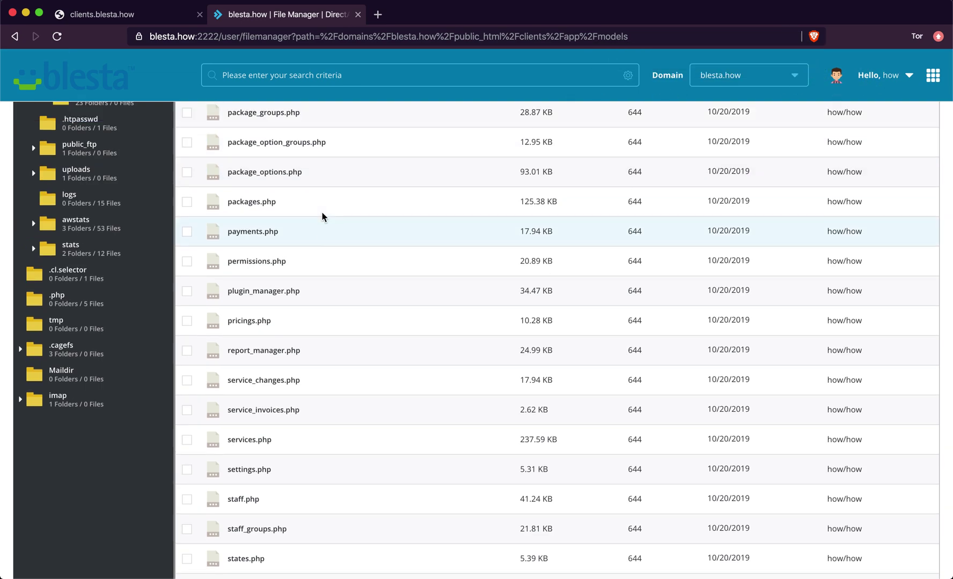
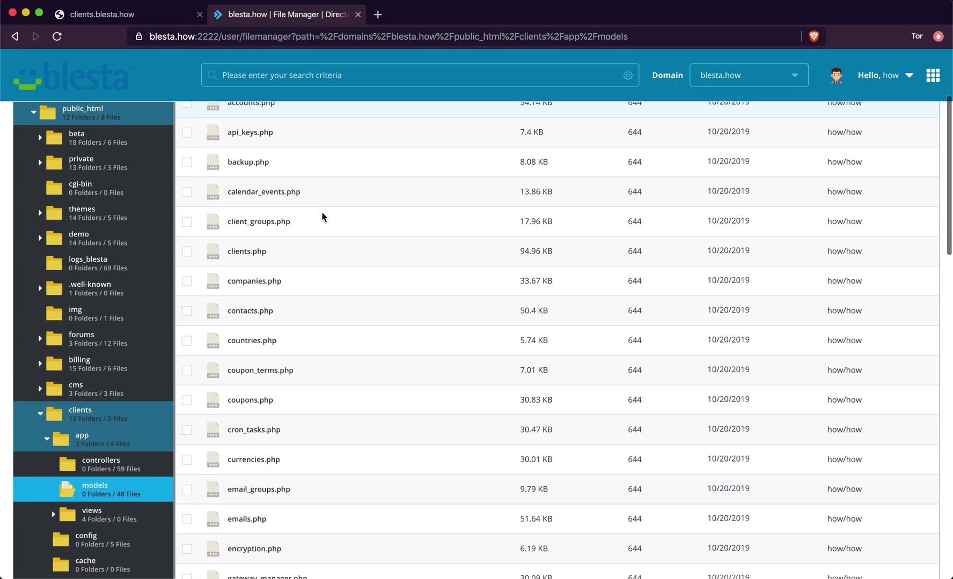
- Delete the hotfix-php71 folder from the clients folder
right_click(379, 364)
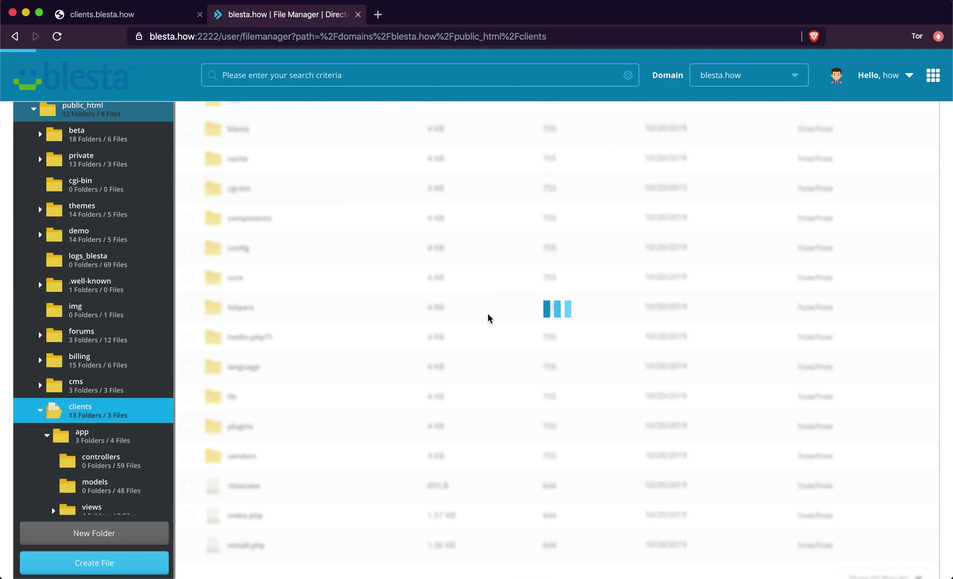
right_click(264, 487)
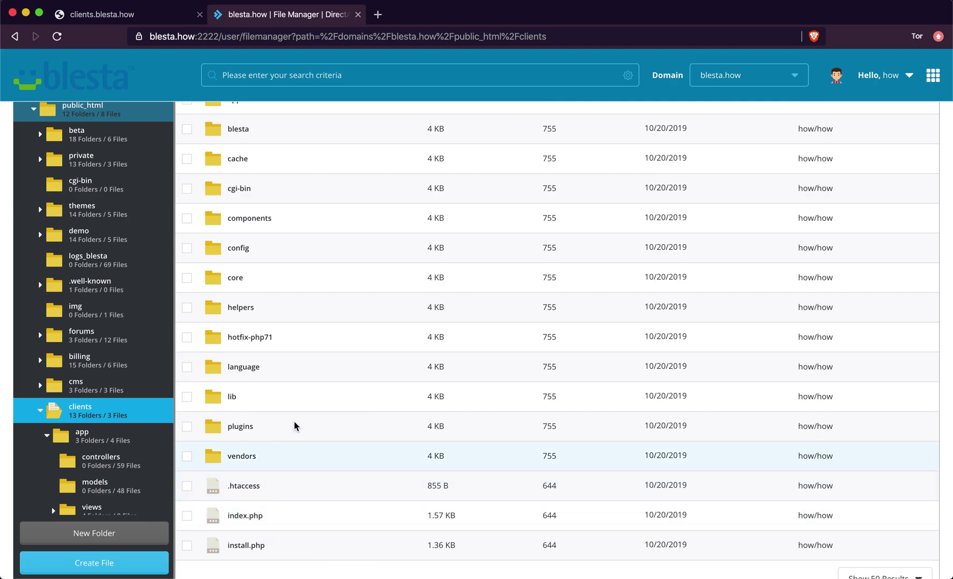
scroll(340, 250, up, 2)
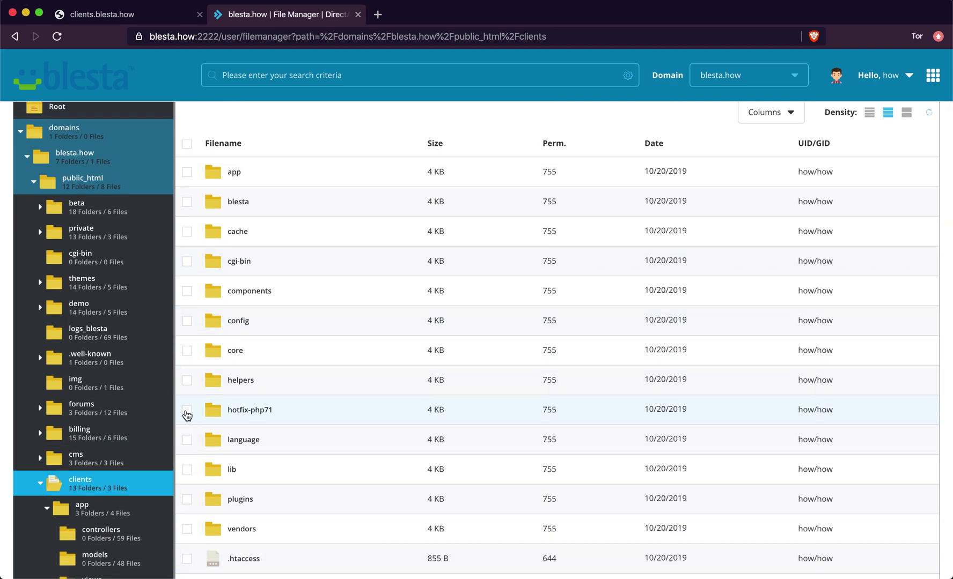
click(187, 410)
scroll(372, 249, up, 2)
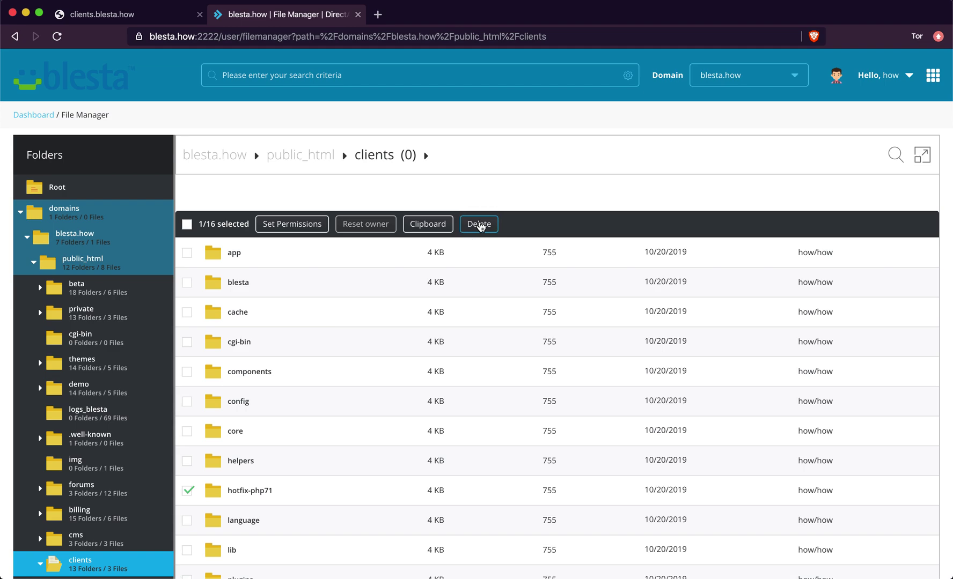
click(479, 224)
key(Return)
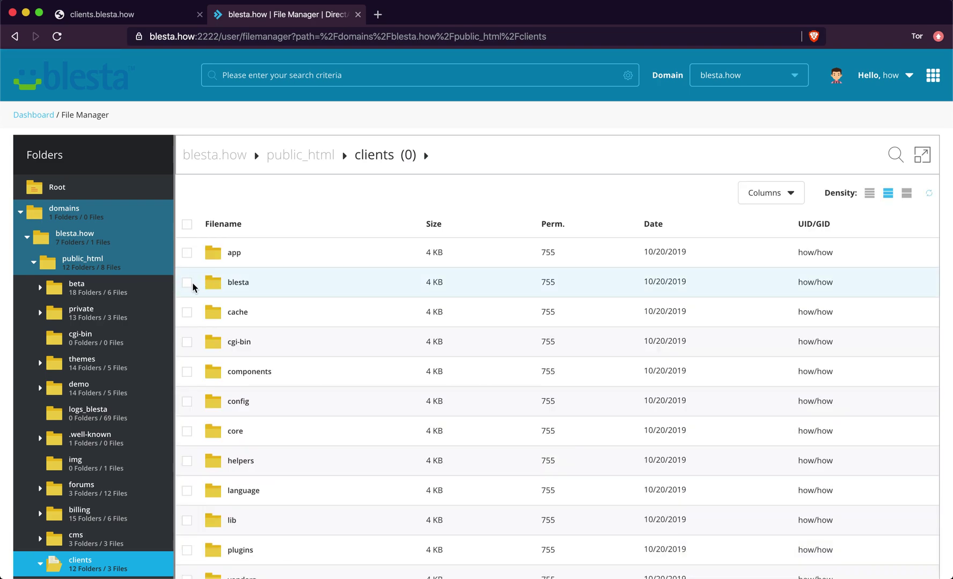
- Delete the blesta folder from clients as well
click(188, 284)
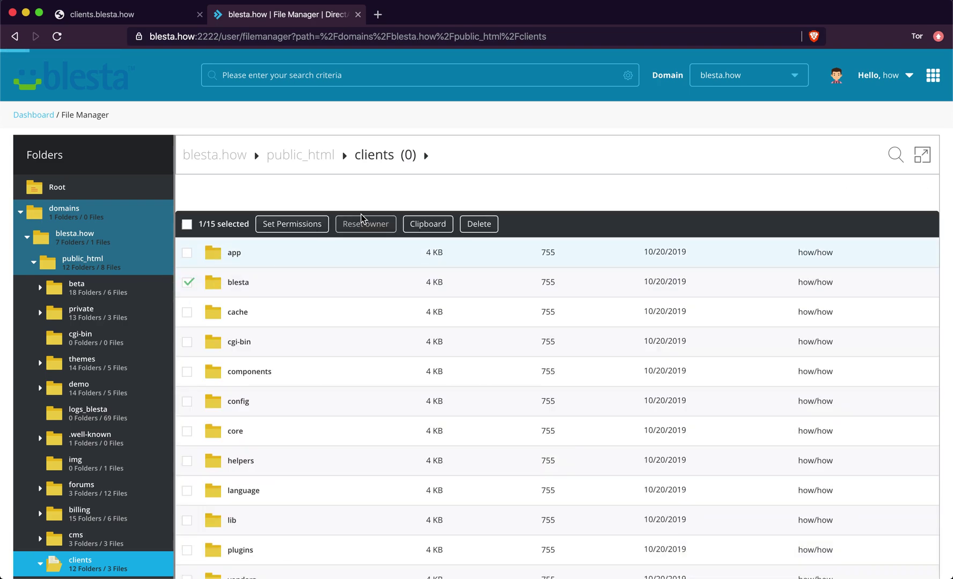
click(465, 228)
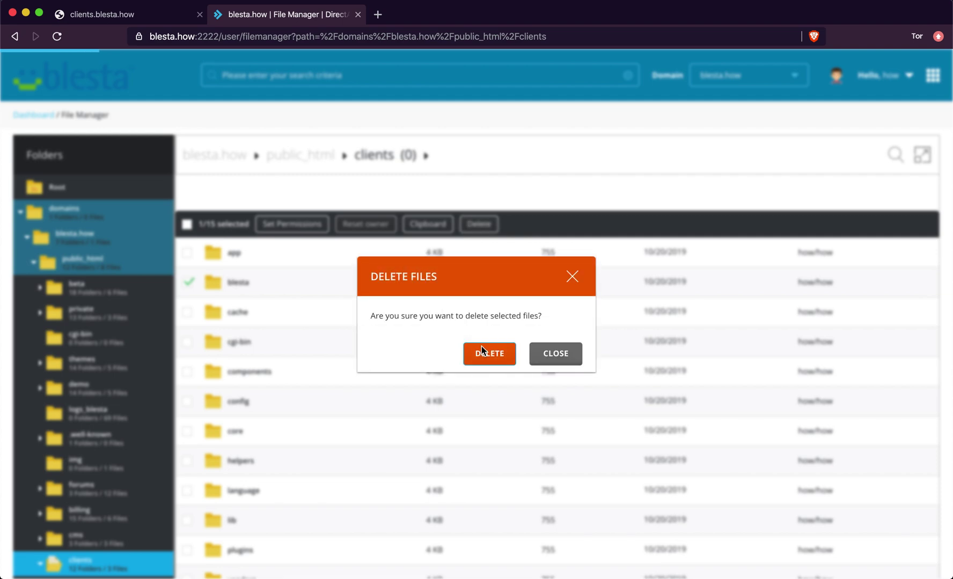
click(480, 350)
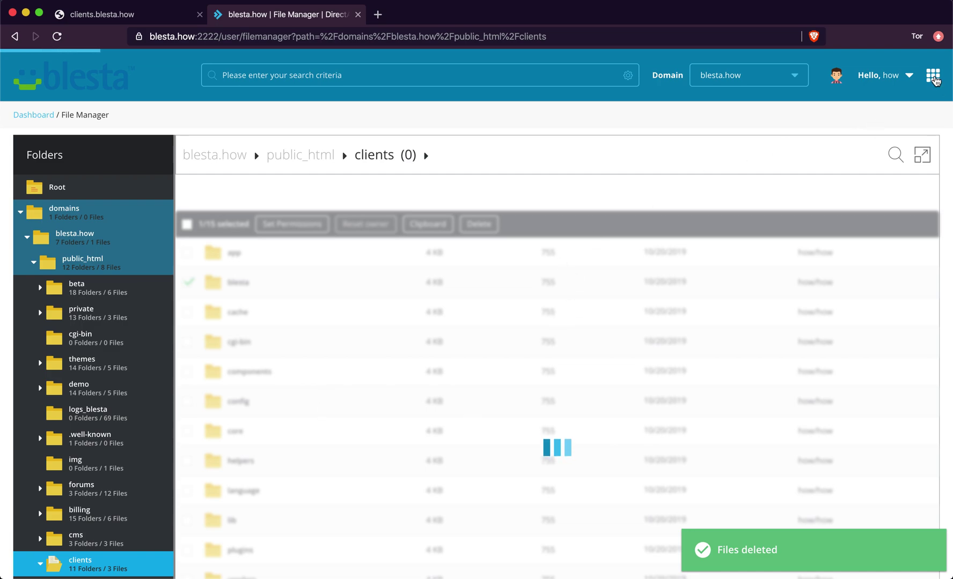
- Return to the DirectAdmin dashboard for blesta.how and look over its sections
click(934, 81)
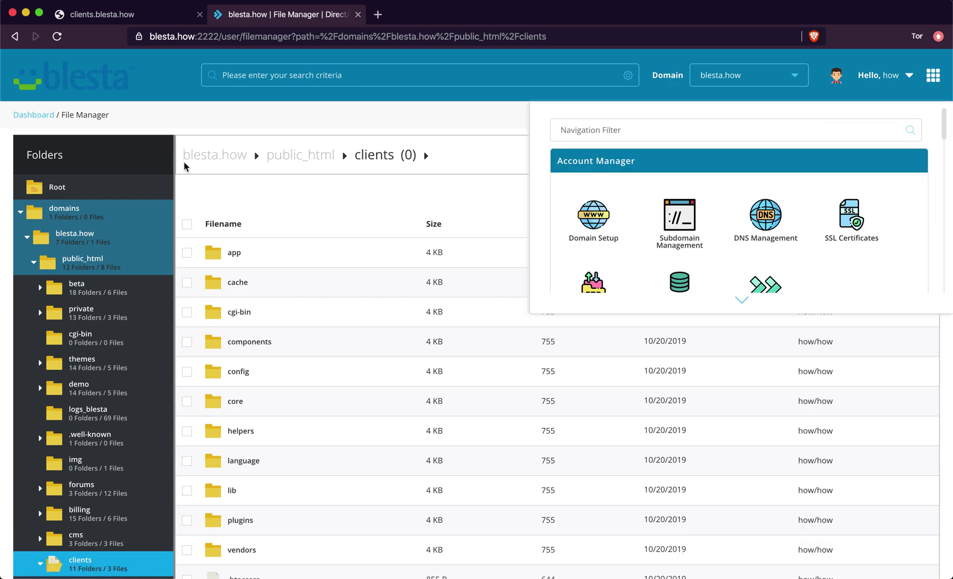
click(35, 117)
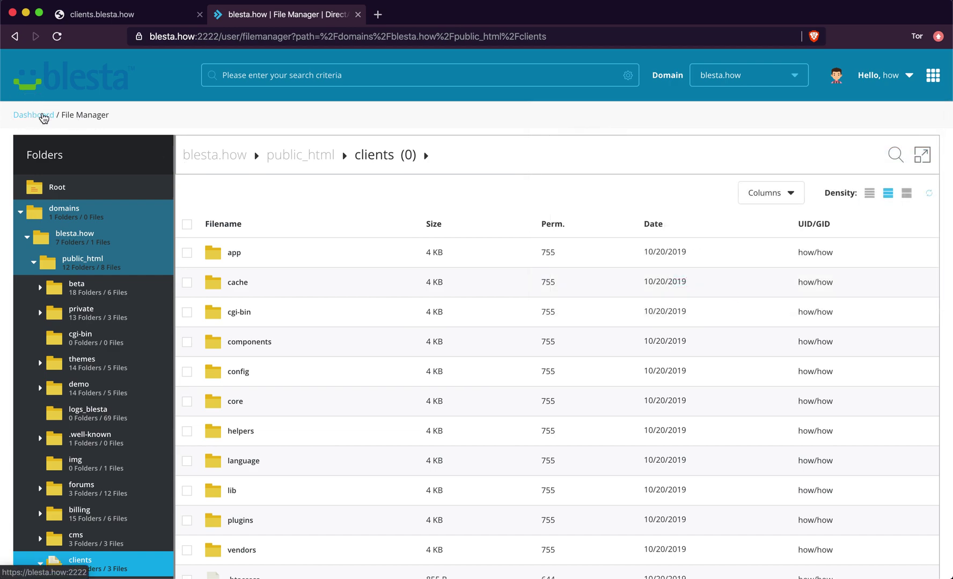
click(932, 77)
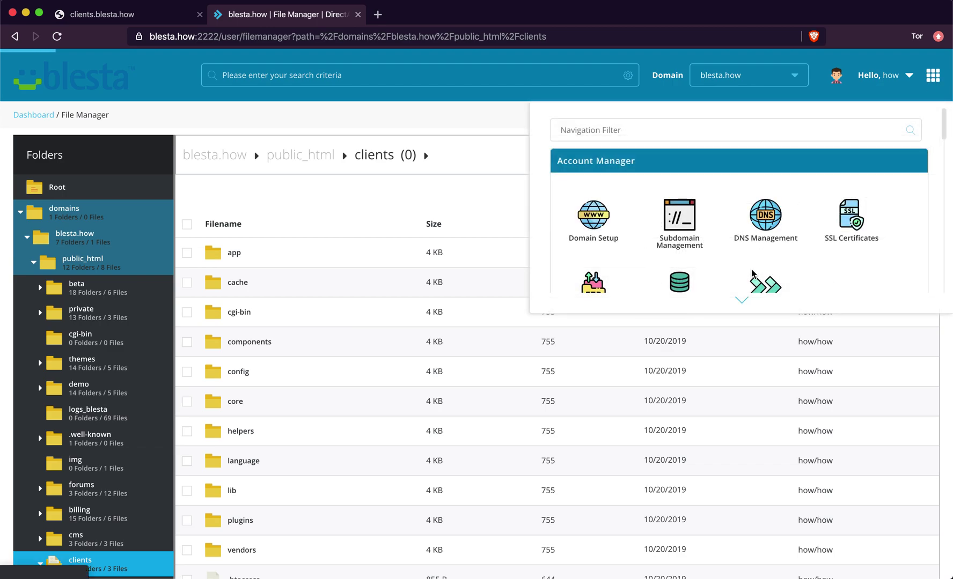
scroll(751, 247, down, 2)
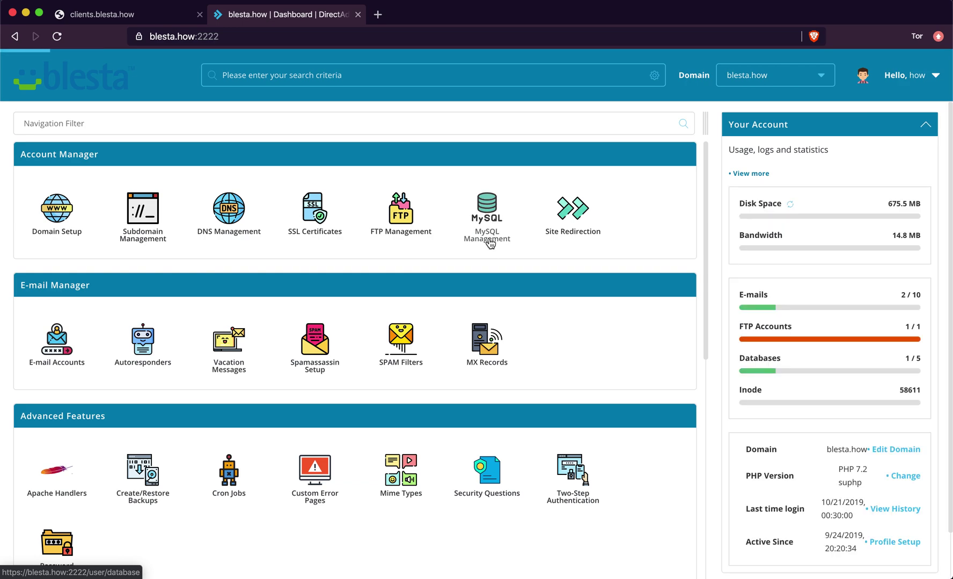
- Confirm how_blesta is the only MySQL database, then load clients.blesta.how/install
click(489, 242)
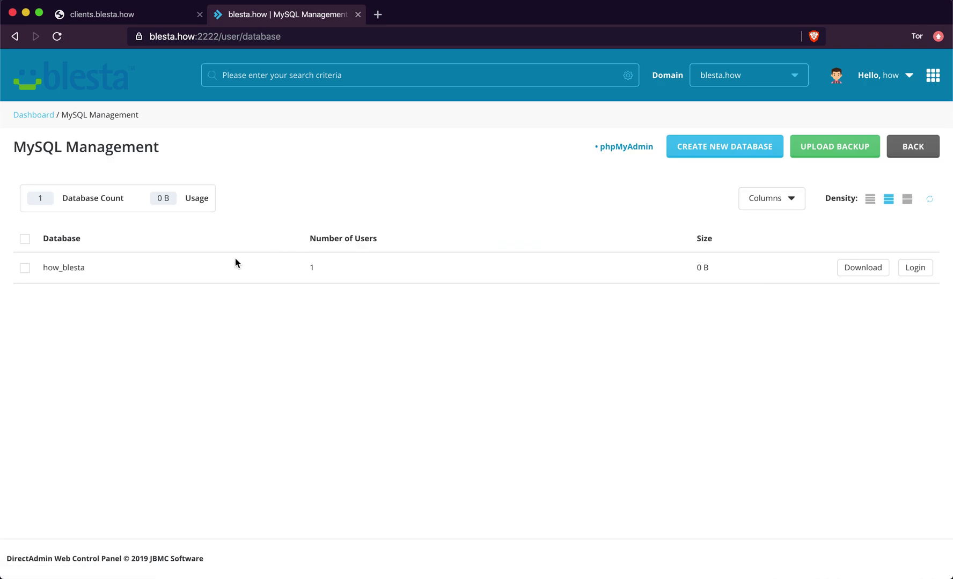
click(78, 268)
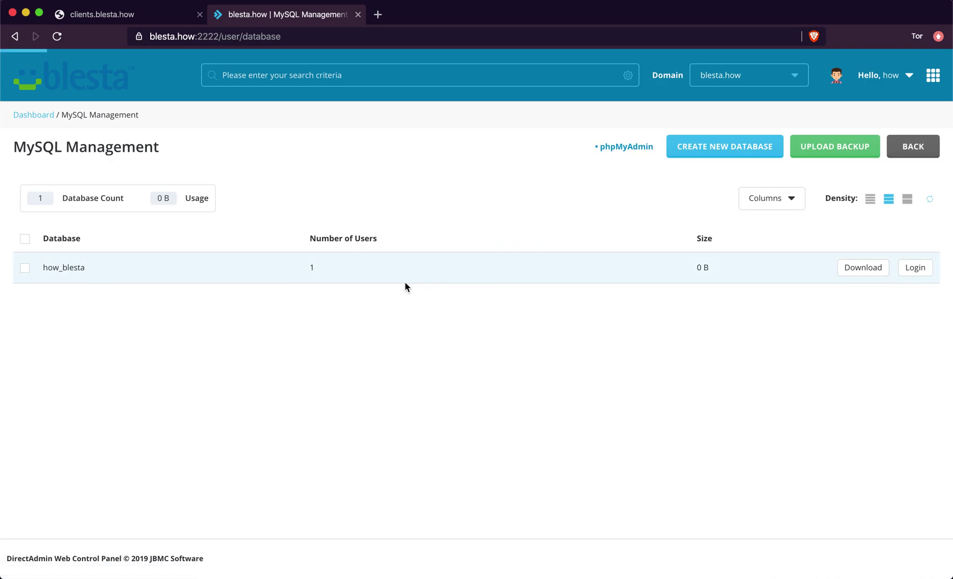
click(713, 151)
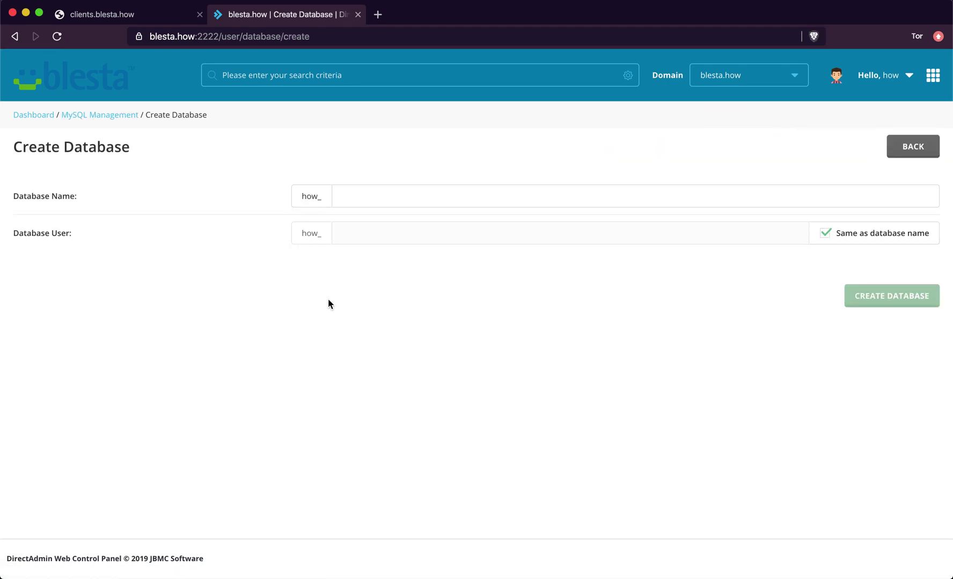
click(379, 198)
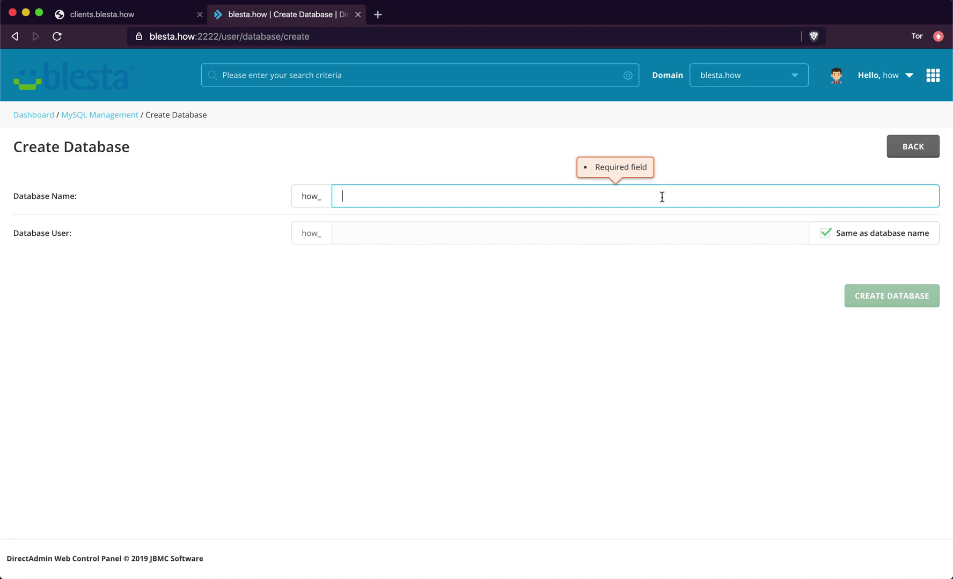
click(825, 233)
click(826, 235)
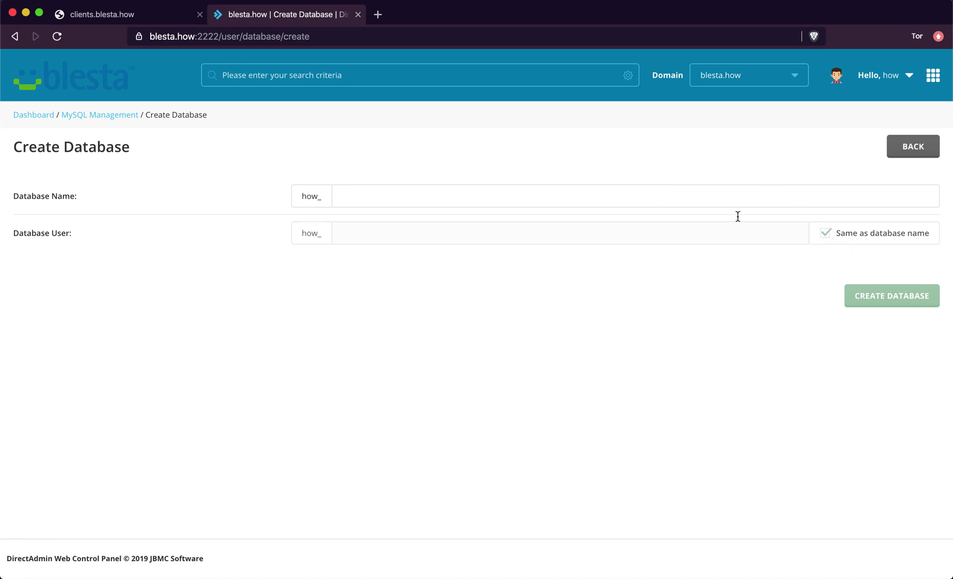
click(903, 147)
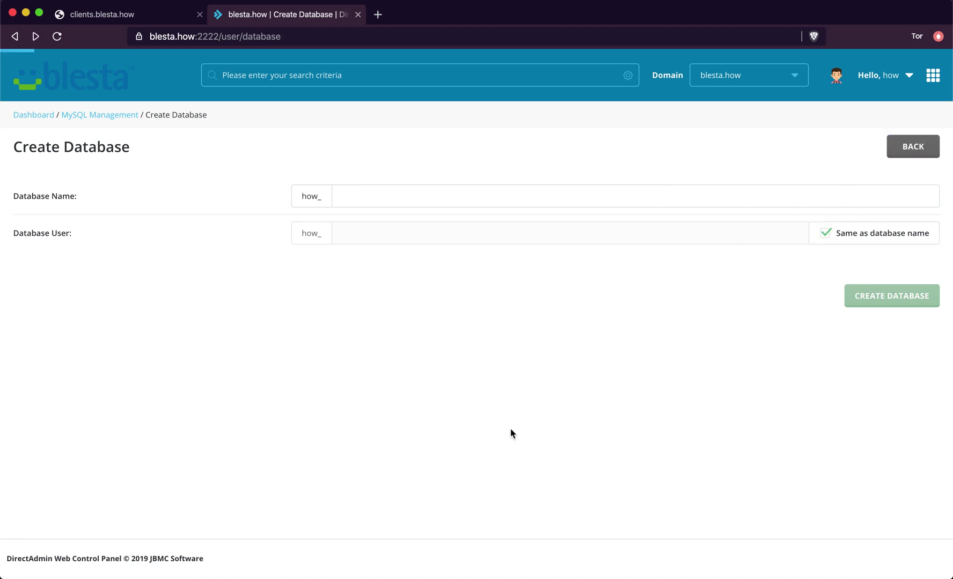
click(158, 20)
key(Return)
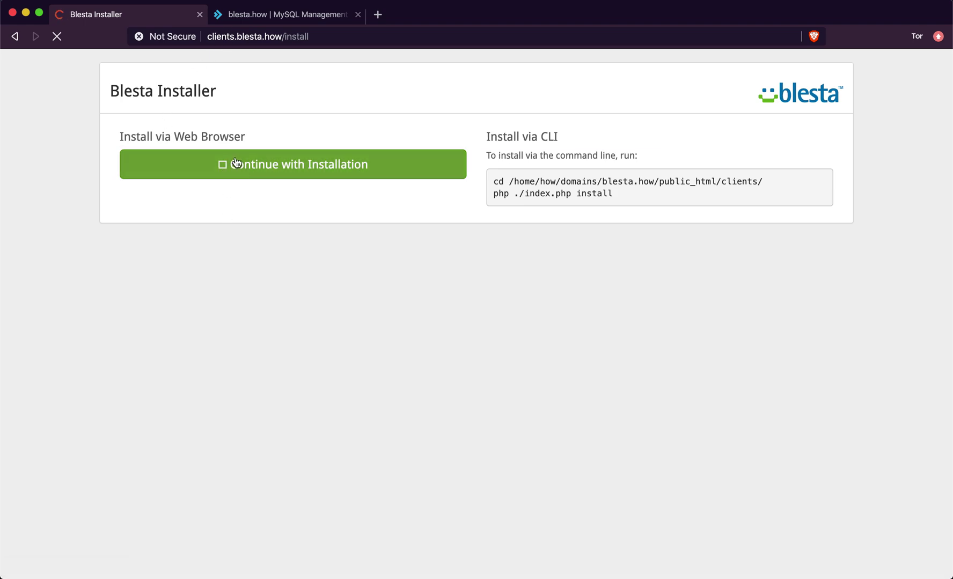
click(237, 175)
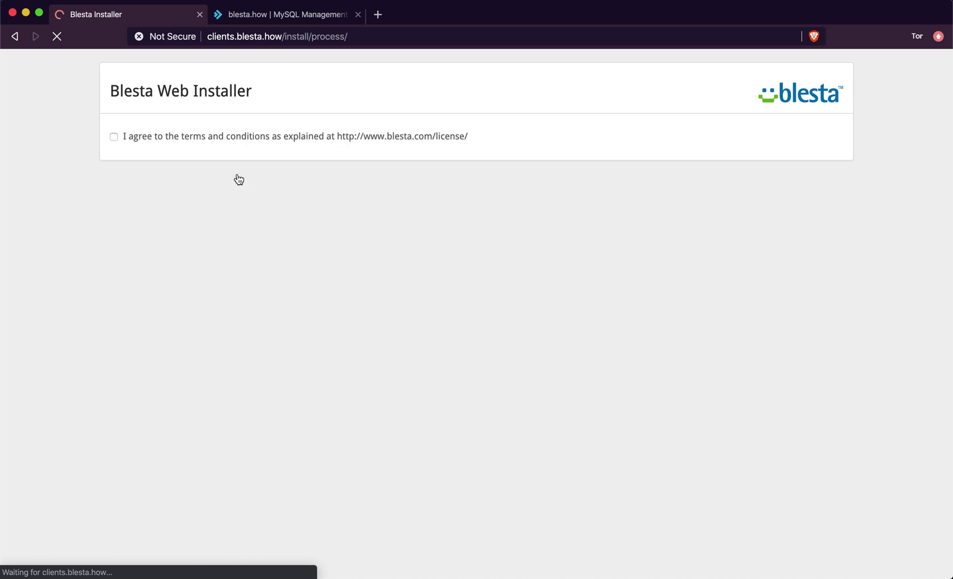
click(195, 141)
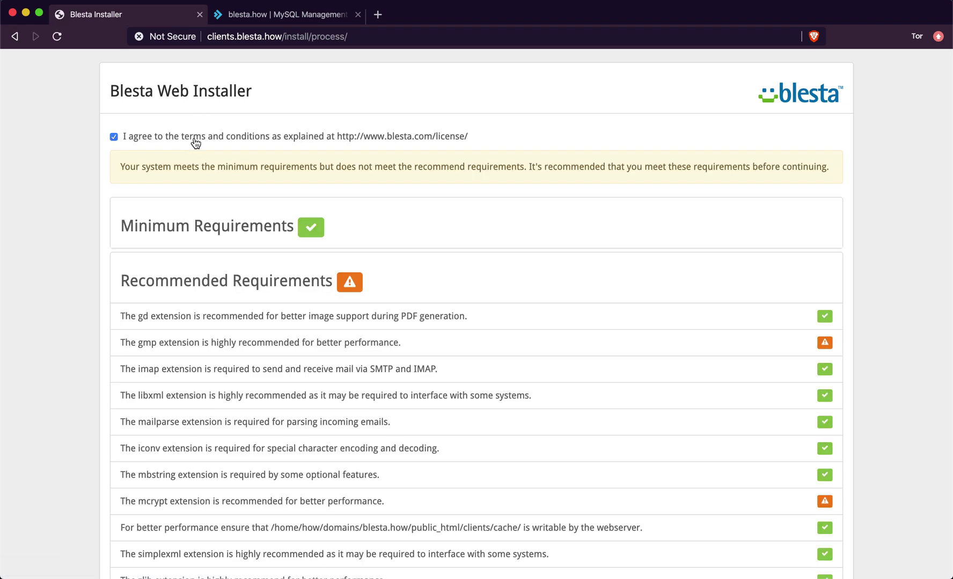
right_click(363, 139)
click(376, 141)
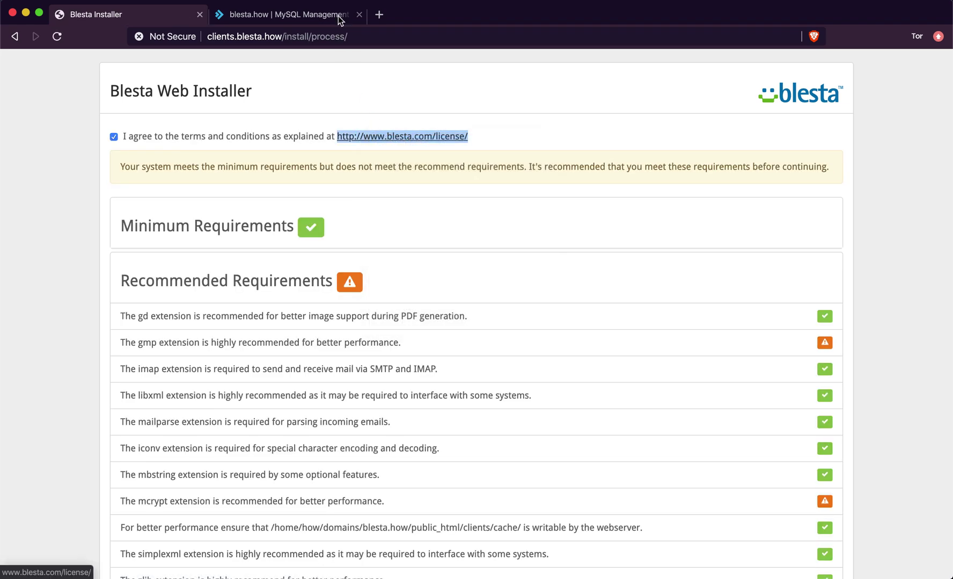
click(290, 12)
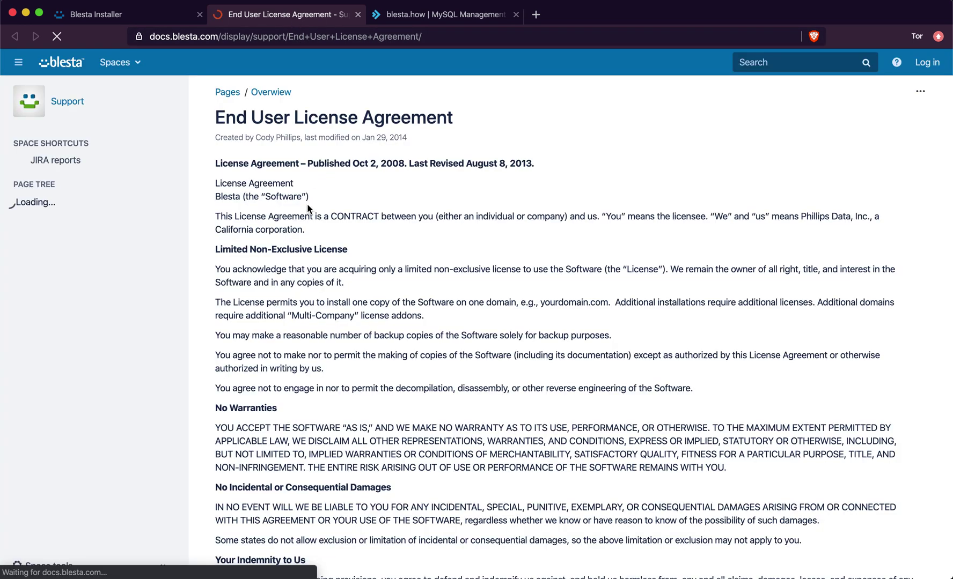
scroll(308, 209, down, 2)
scroll(307, 208, down, 6)
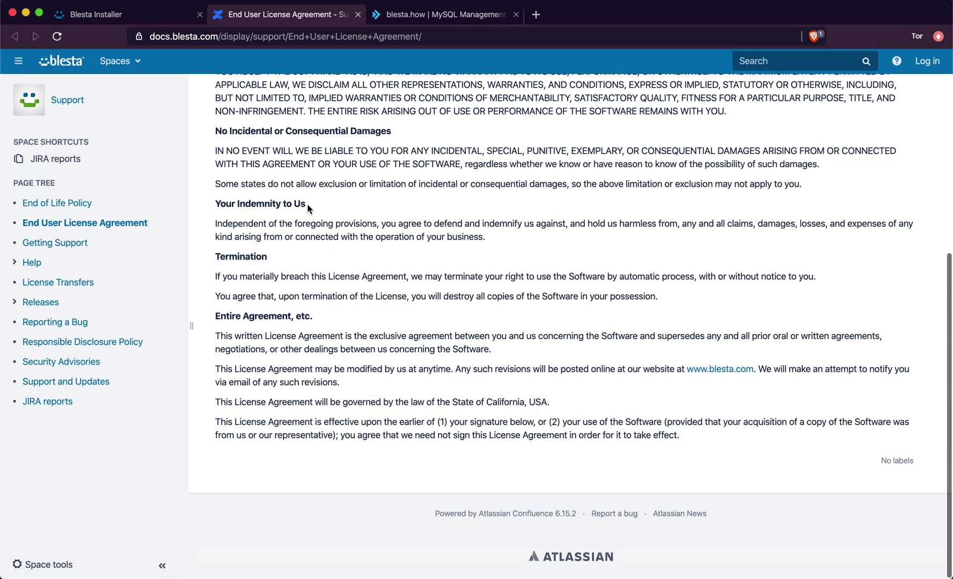
scroll(308, 204, up, 15)
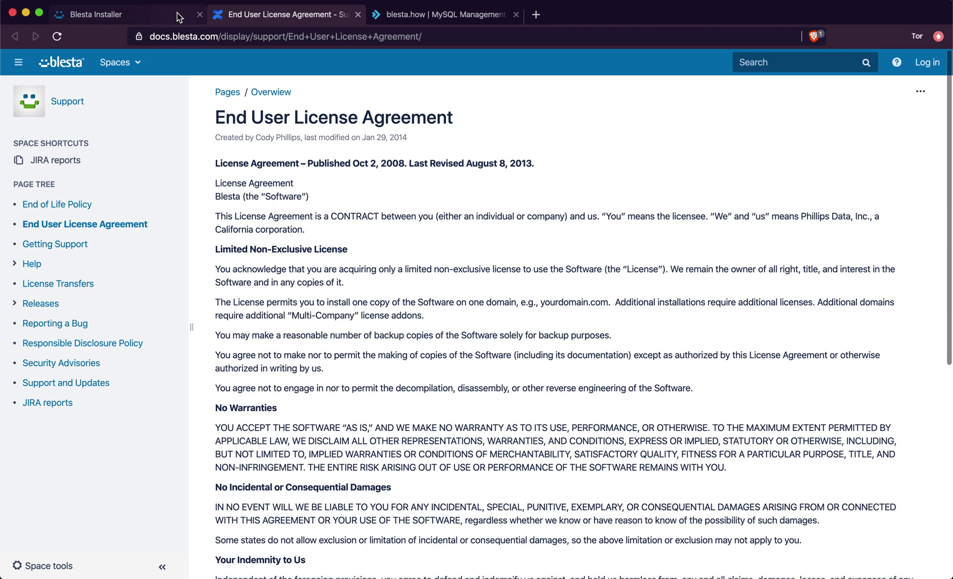
key(super+w)
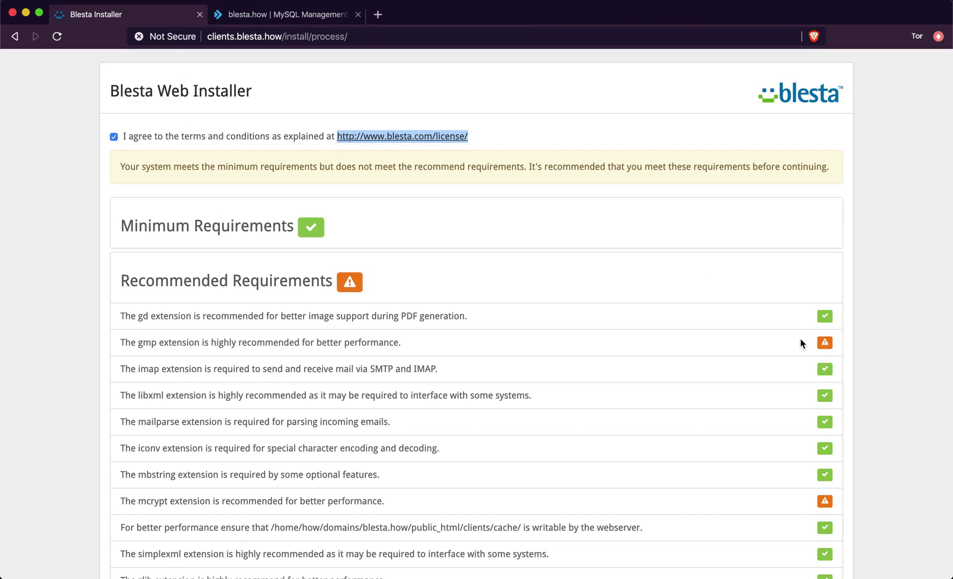
- Review the missing gmp and mcrypt extensions and the Minimum Requirements list
double_click(146, 342)
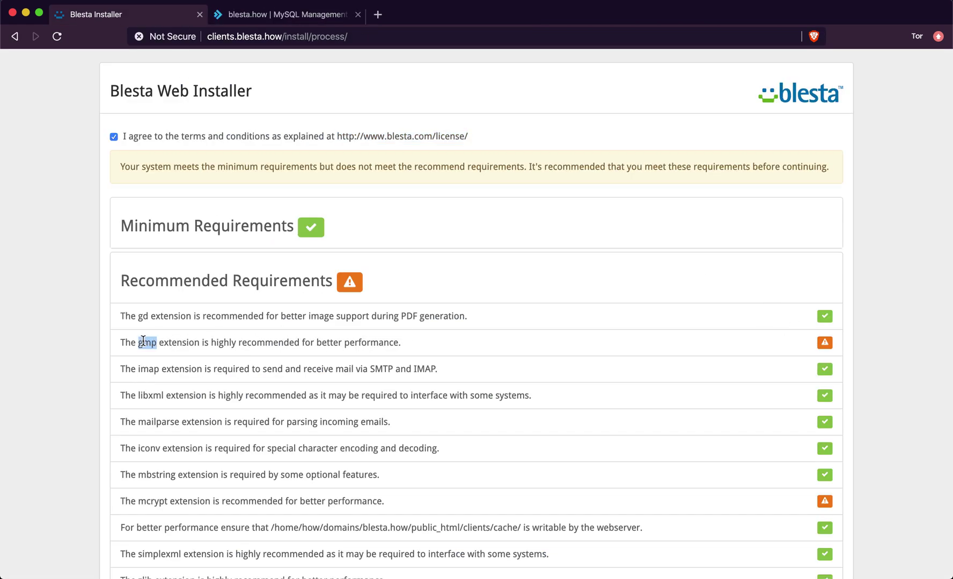
scroll(143, 340, down, 3)
double_click(160, 380)
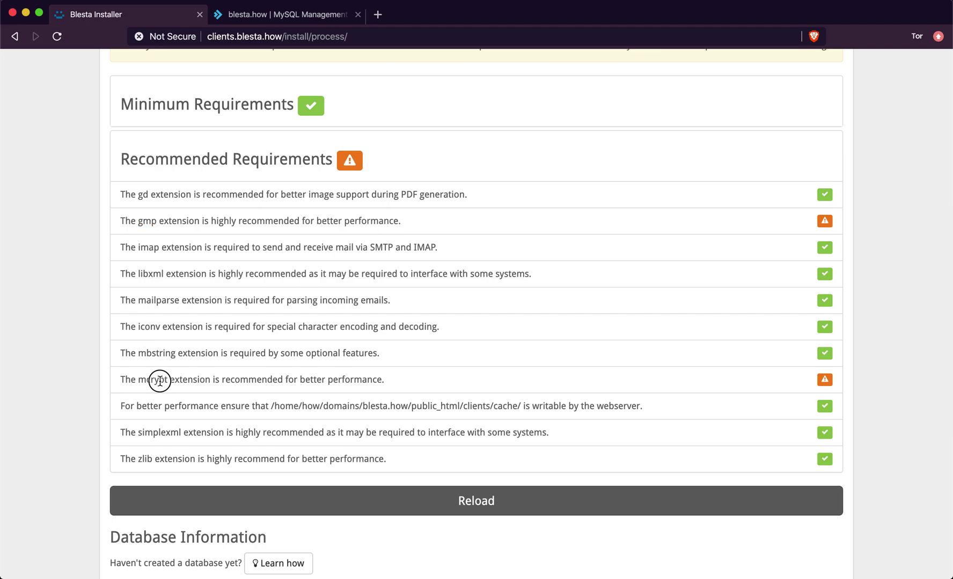
scroll(159, 381, down, 5)
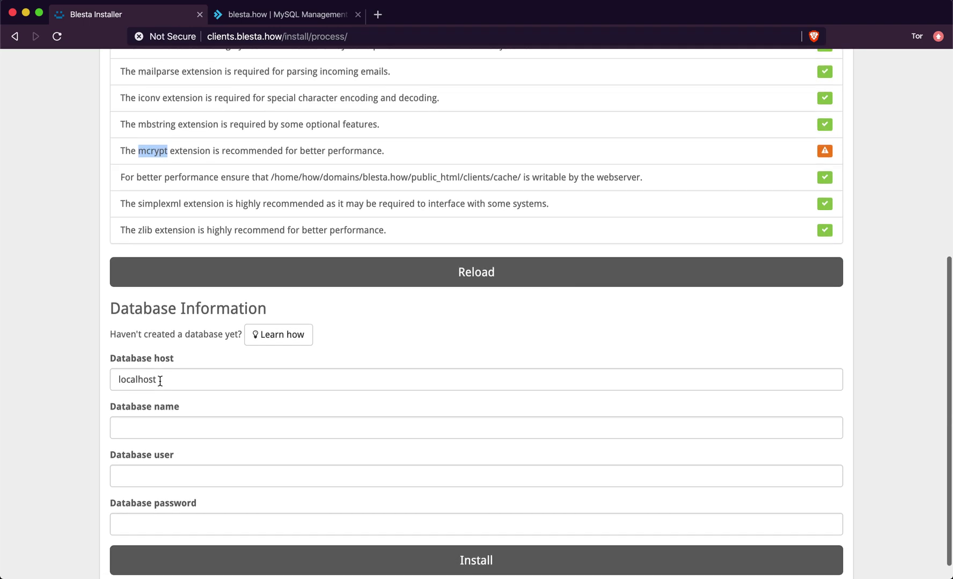
scroll(159, 403, up, 5)
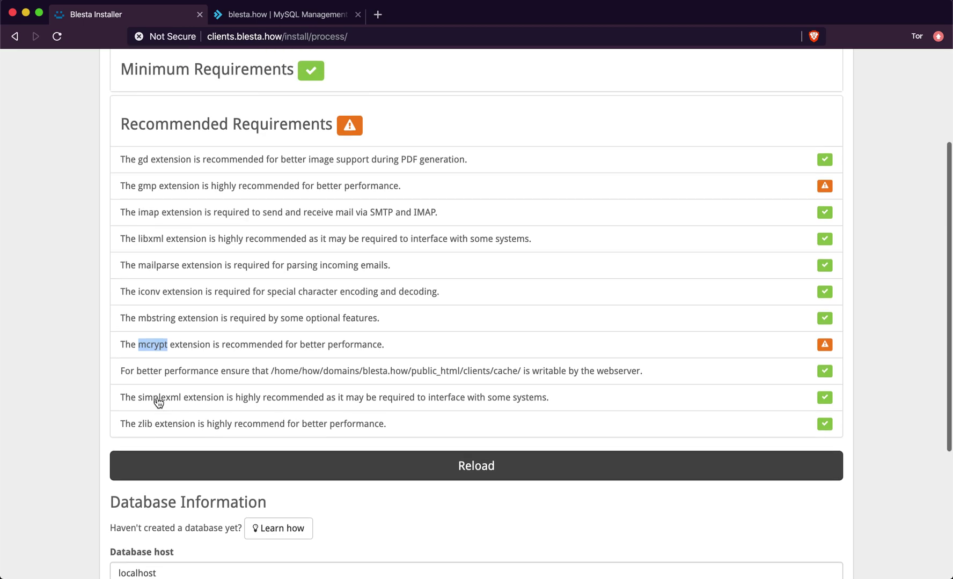
click(247, 86)
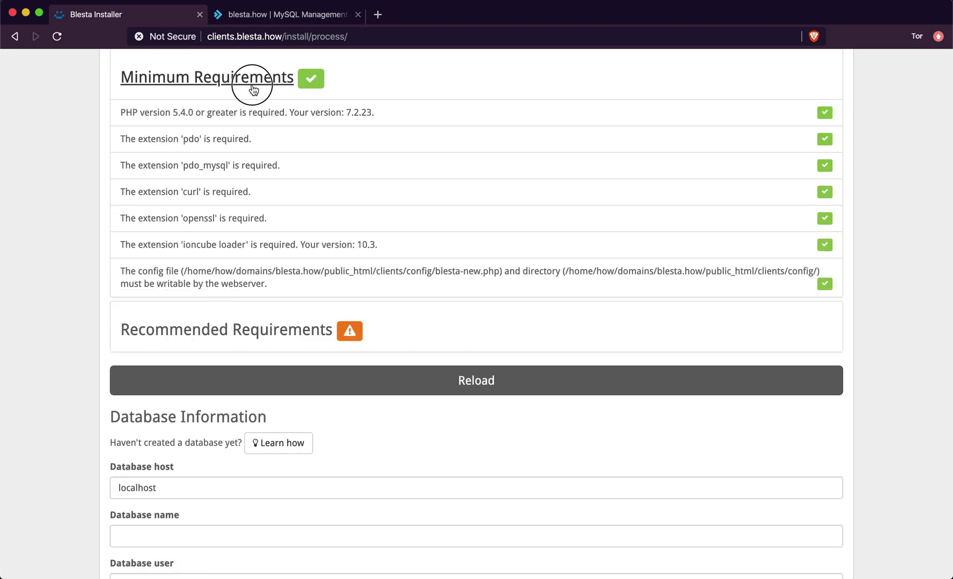
click(252, 88)
- Check the database host and place the cursor in the Database name field
click(200, 398)
click(190, 360)
click(186, 407)
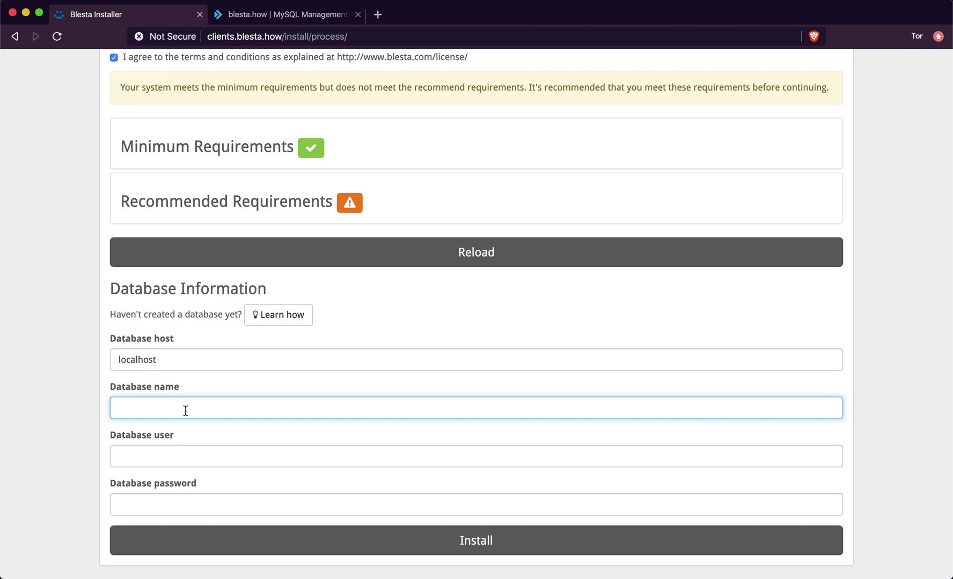
- Enter how_blesta as database name and user with the pasted password, and install
text(how_blesta)
key(Tab)
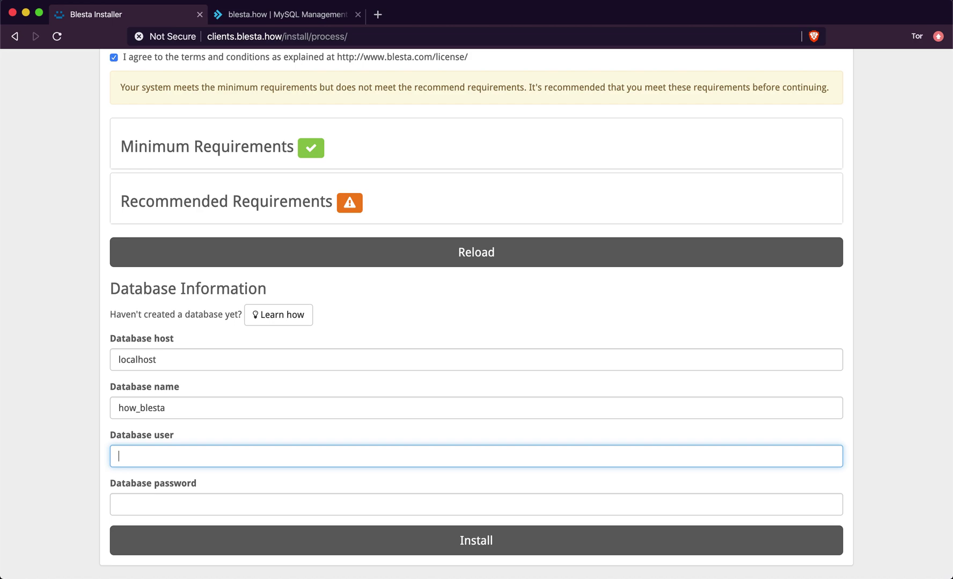
text(how_blesta)
key(super+v)
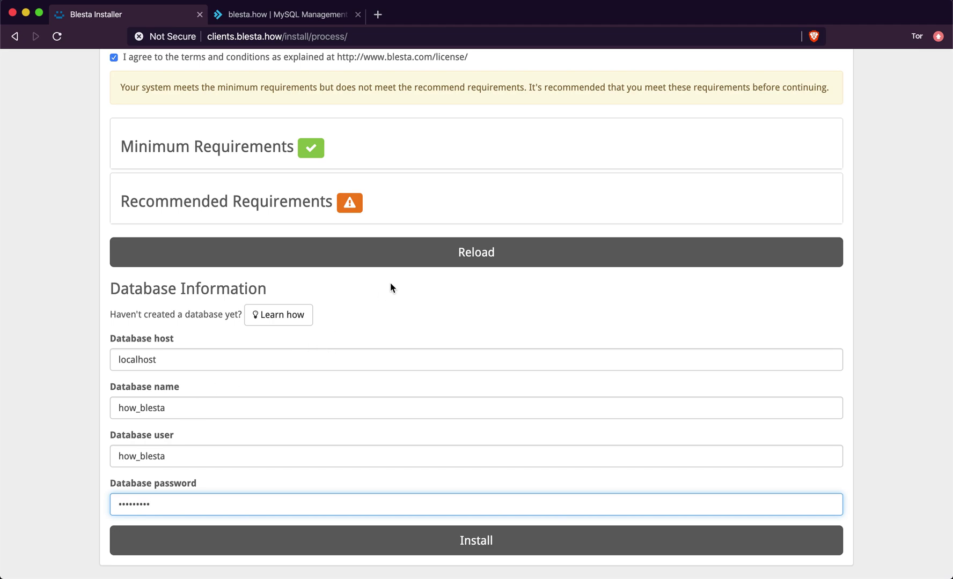
click(340, 546)
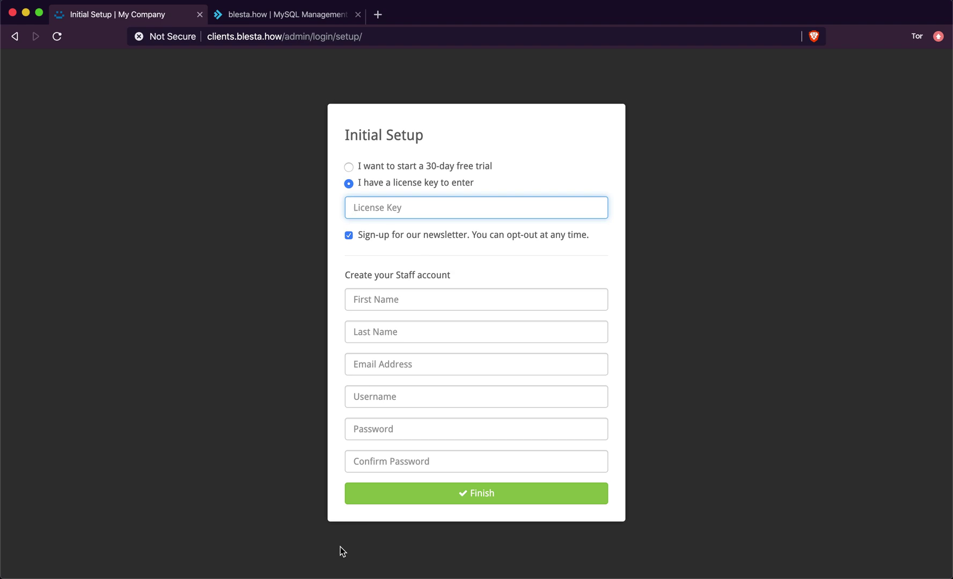
- Choose the 30-day free trial instead of entering a license key
text(va)
key(BackSpace)
key(BackSpace)
key(BackSpace)
text(monthly)
key(BackSpace)
key(BackSpace)
key(BackSpace)
key(BackSpace)
key(BackSpace)
key(BackSpace)
text(owned=)
key(BackSpace)
key(BackSpace)
key(BackSpace)
key(BackSpace)
key(BackSpace)
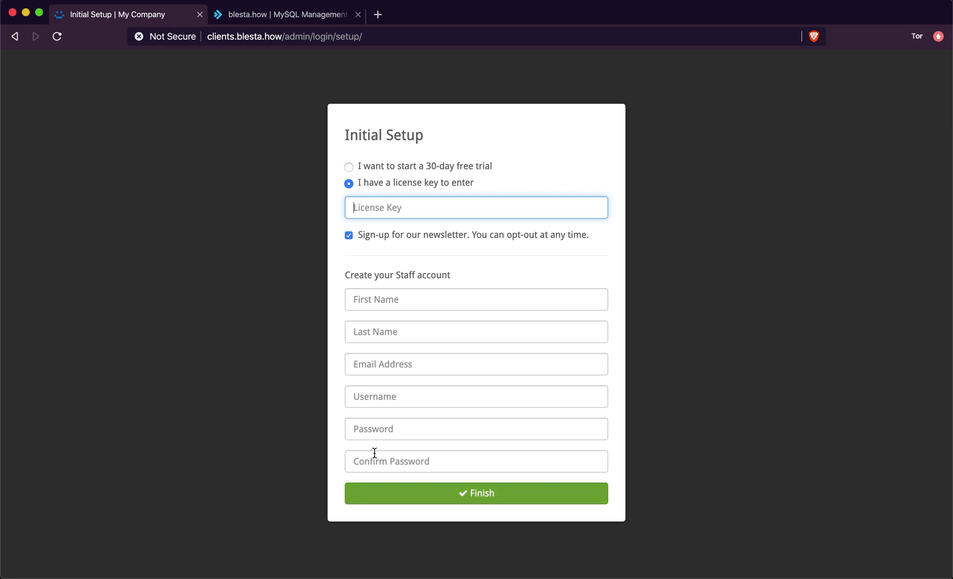
click(469, 170)
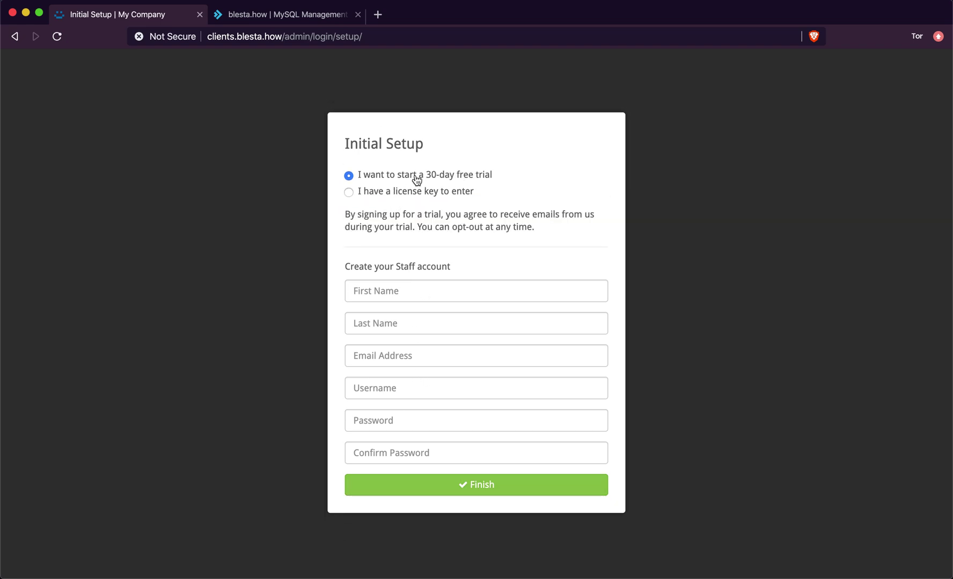
drag(353, 211, 513, 228)
click(544, 235)
click(491, 211)
click(511, 227)
- Fill in the staff account's first and last name, e-mail, username and password
click(464, 292)
key(Tab)
key(Tab)
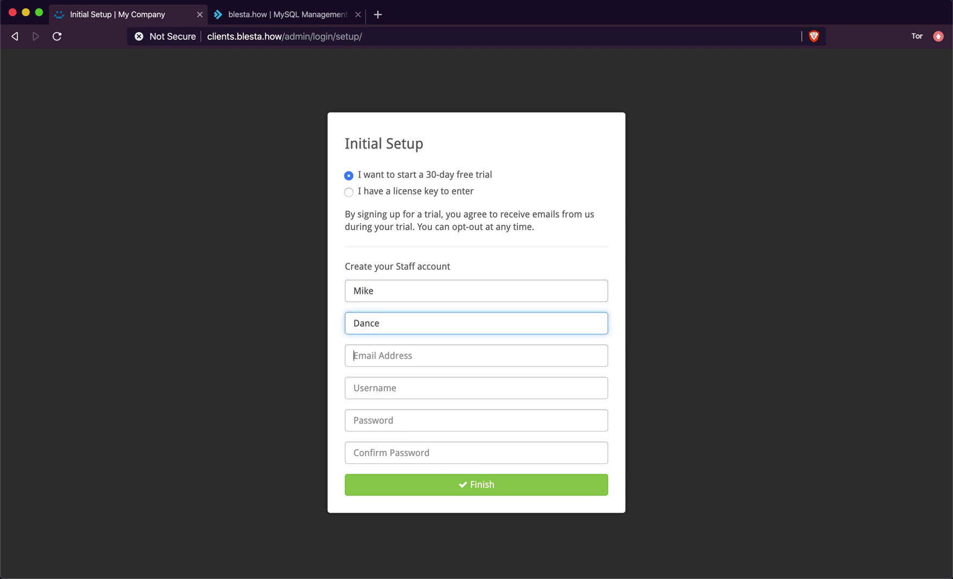
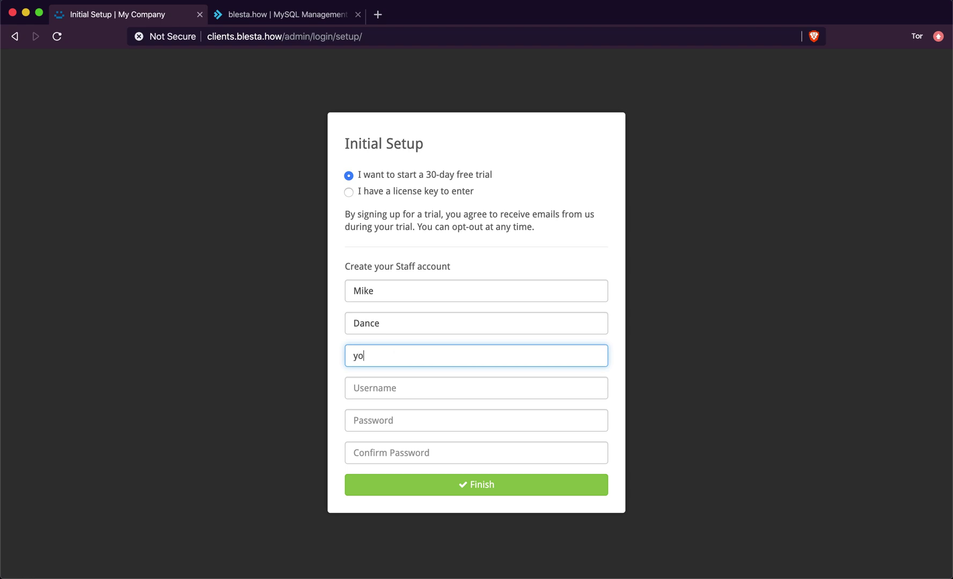
key(Tab)
text(Mike)
key(Tab)
text(•••••••••)
key(Tab)
text(•••••••••)
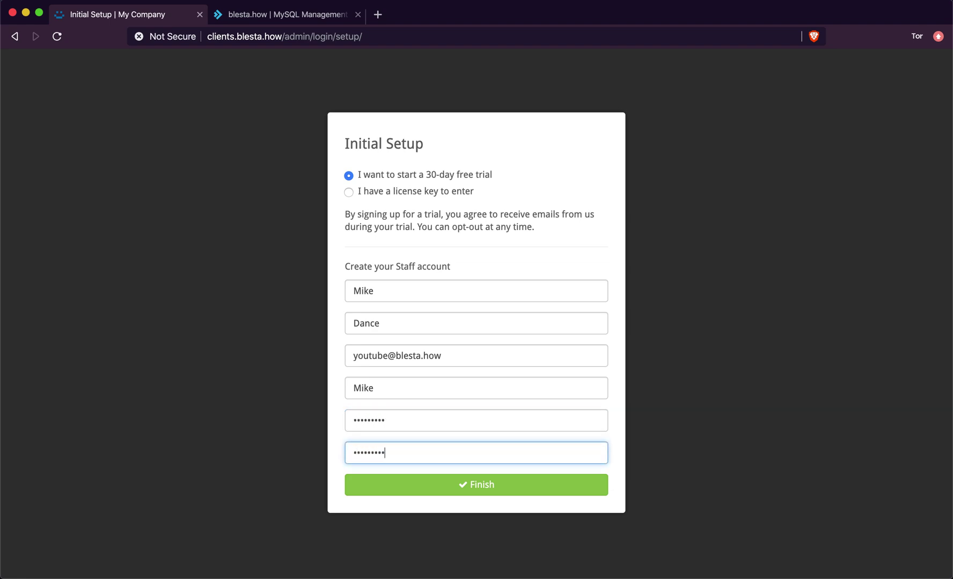
- Finish setup and review the admin dashboard with 0 active clients and the trial license
click(440, 494)
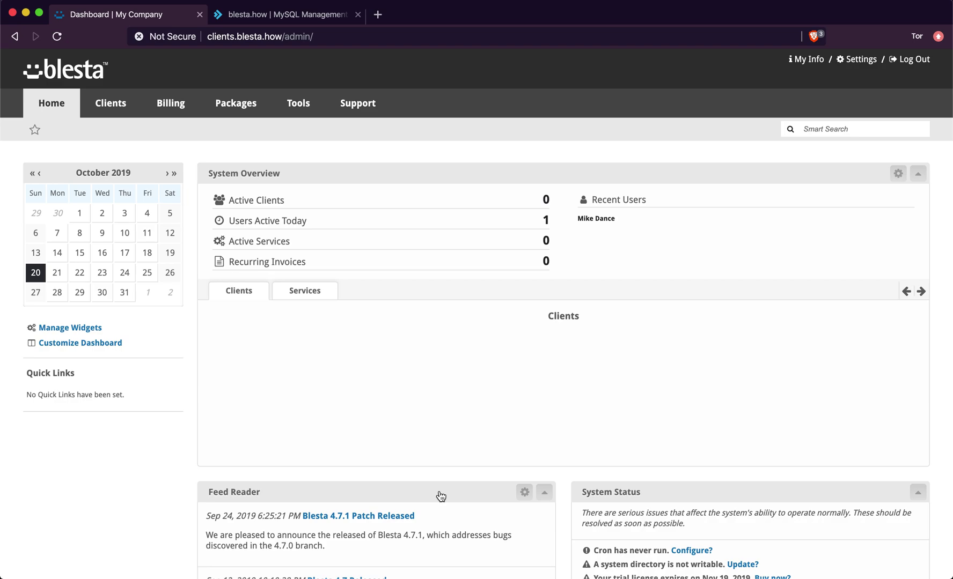
scroll(441, 496, down, 8)
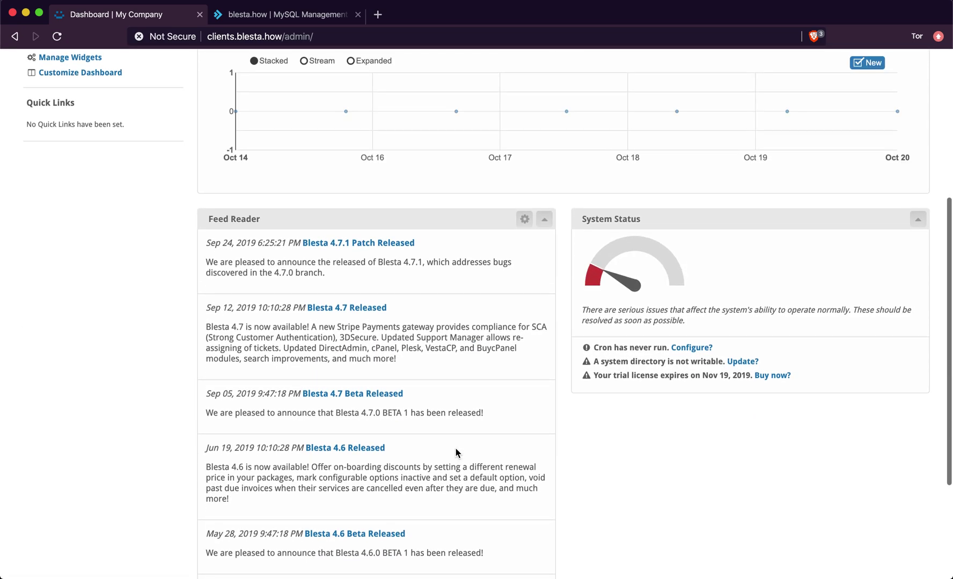
scroll(455, 453, up, 8)
scroll(456, 444, down, 4)
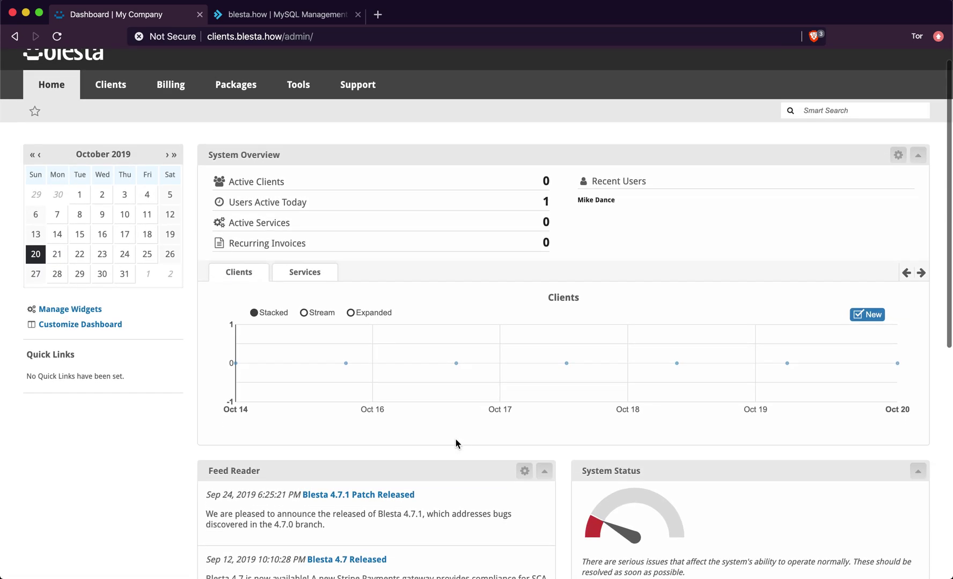
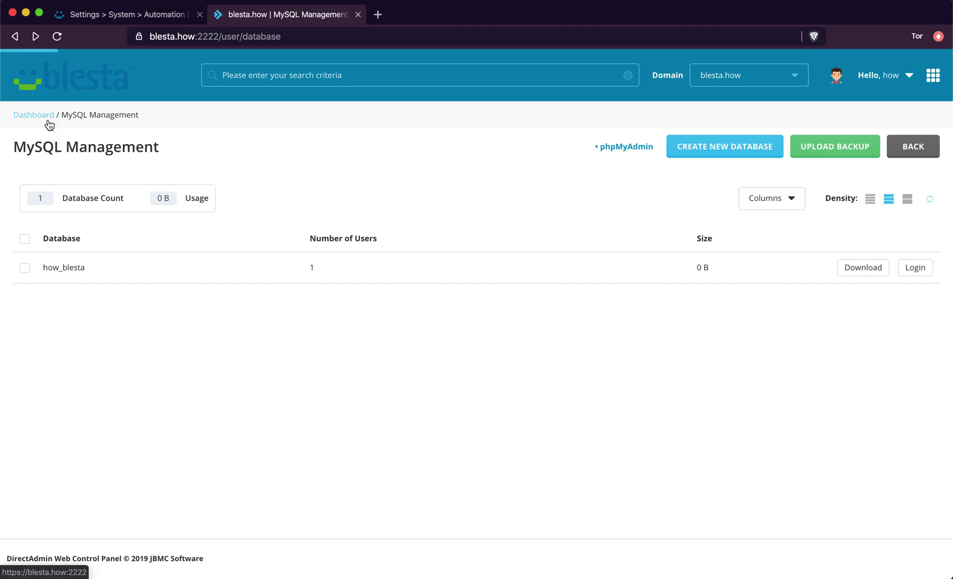
- Sign back in to DirectAdmin with the account username and password
click(49, 124)
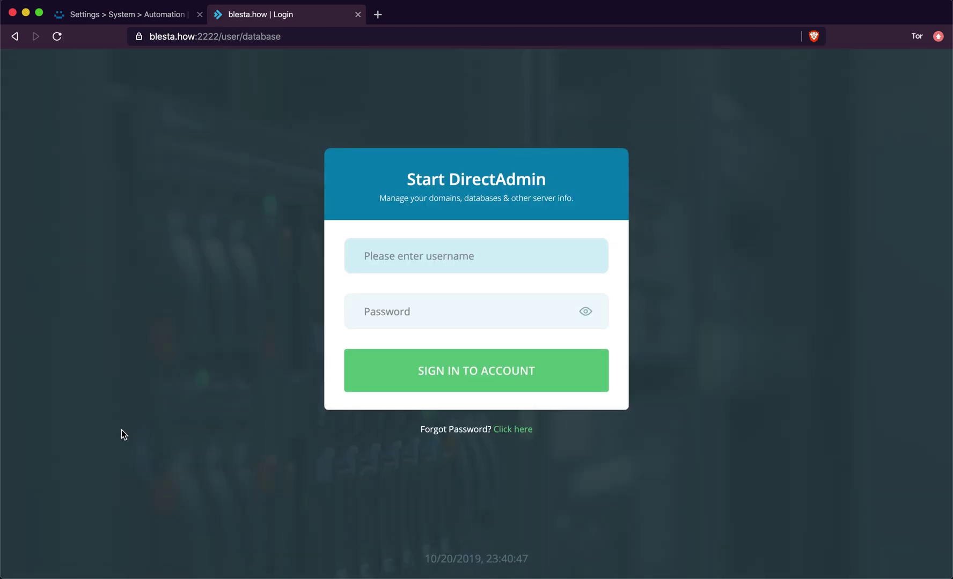
text(how)
key(Tab)
text(h••••••••)
key(Return)
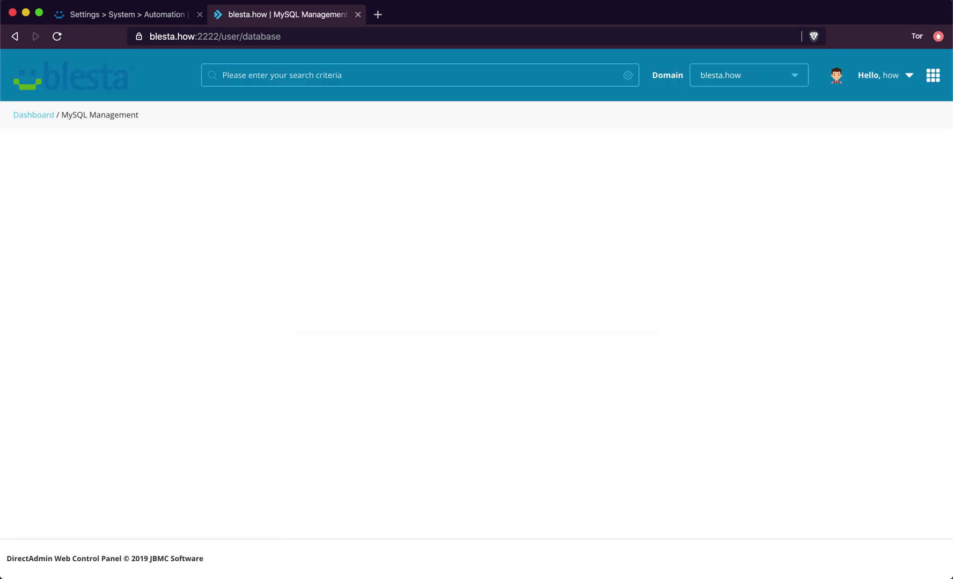
- Return to the DirectAdmin dashboard to reach the Create Cron Job form
click(47, 115)
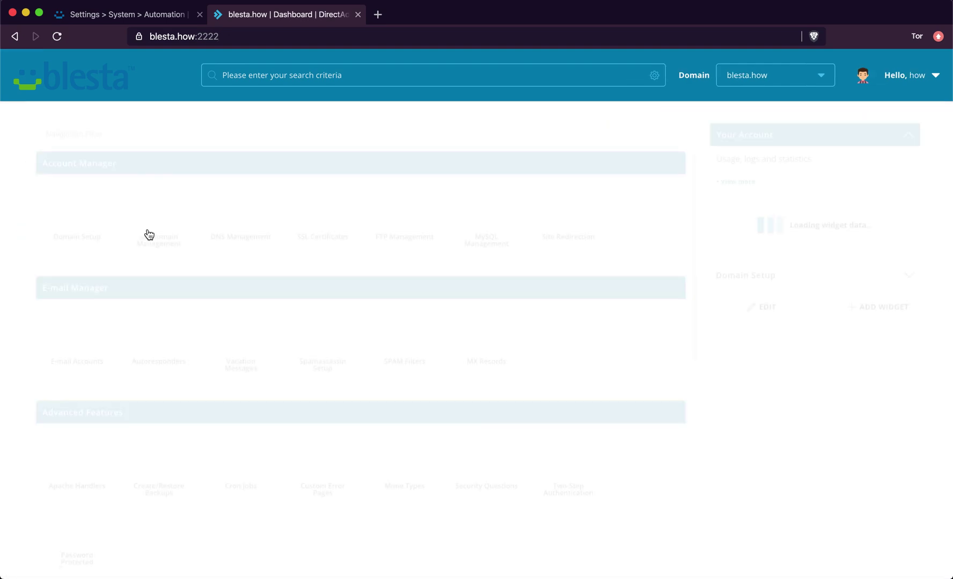
scroll(177, 286, down, 8)
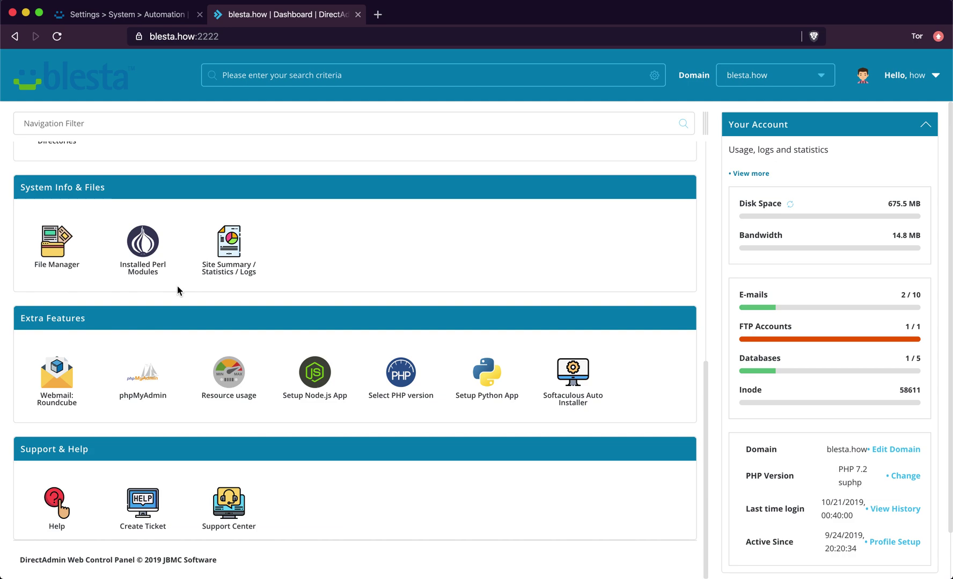
scroll(340, 448, up, 1)
scroll(340, 448, up, 5)
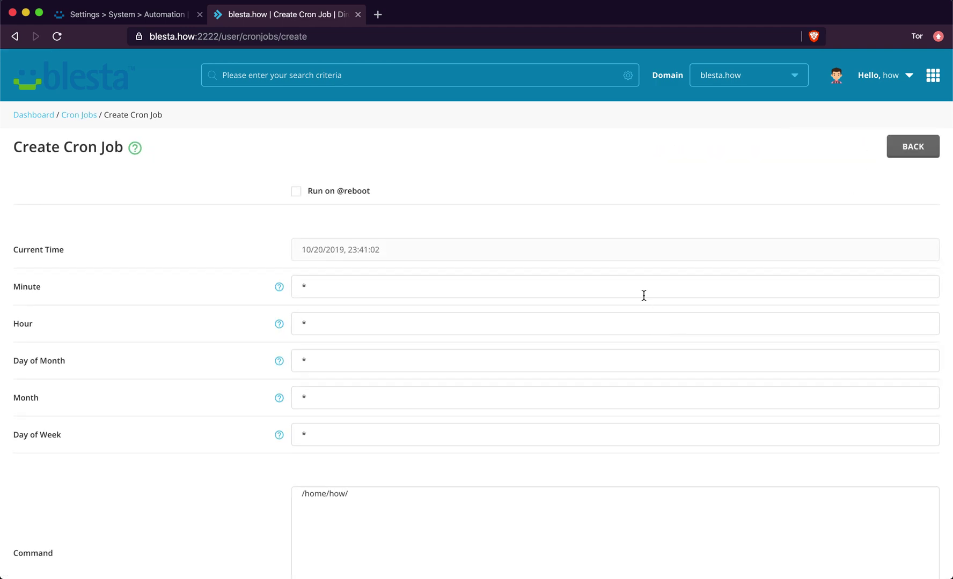
- Set the cron Minute to */5, leaving Hour, Day of Month, Month and Day of Week at *
click(315, 287)
text(/5)
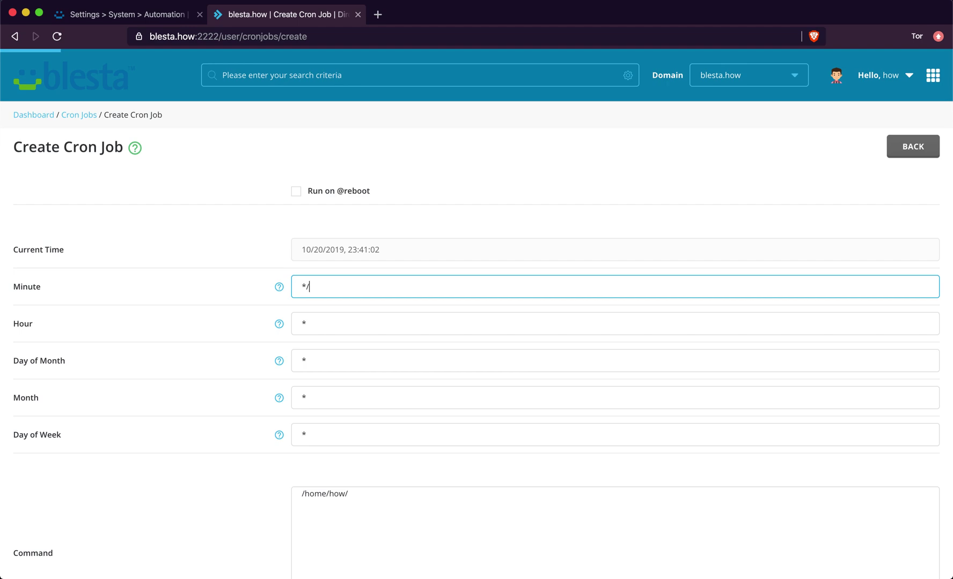
click(302, 287)
drag(301, 287, 334, 287)
click(319, 325)
scroll(320, 327, down, 1)
click(325, 309)
click(325, 347)
click(325, 379)
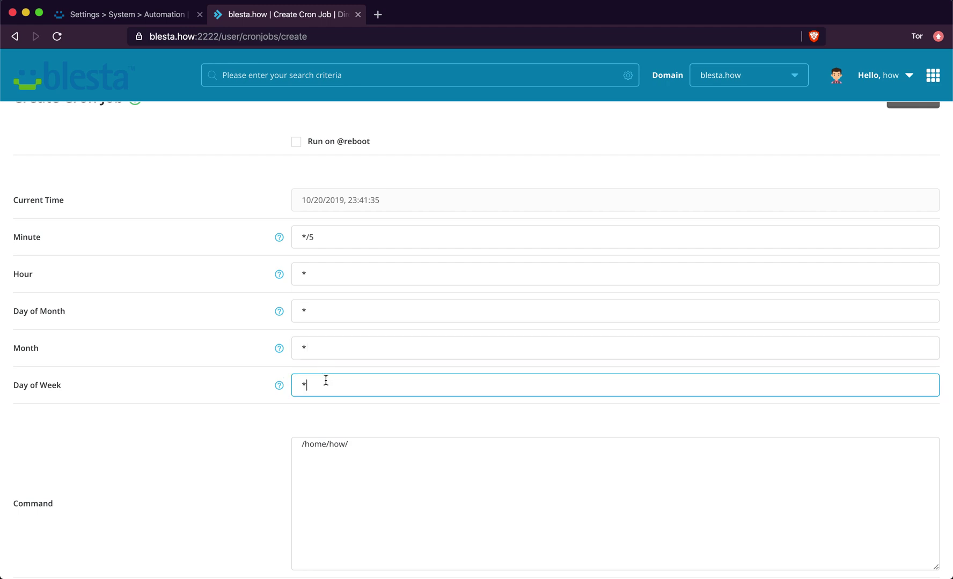
scroll(325, 401, down, 2)
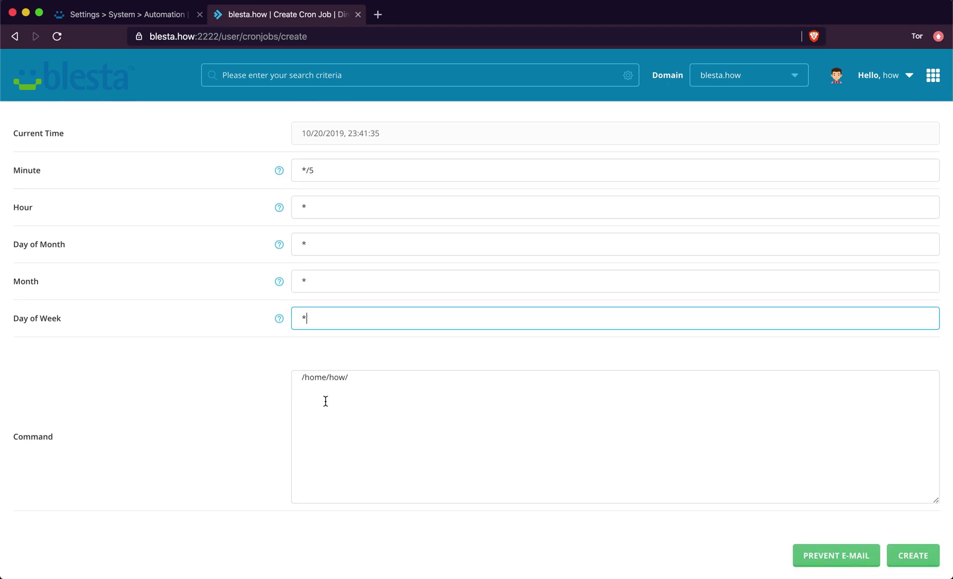
- Replace the default command with the Blesta index.php cron command and create the job
click(353, 392)
drag(352, 392, 245, 382)
click(238, 389)
triple_click(316, 376)
text(/usr/selector/php -q /home/how/domains/blesta.how/public_html/clients/index.php cron > /dev/null 2>&1)
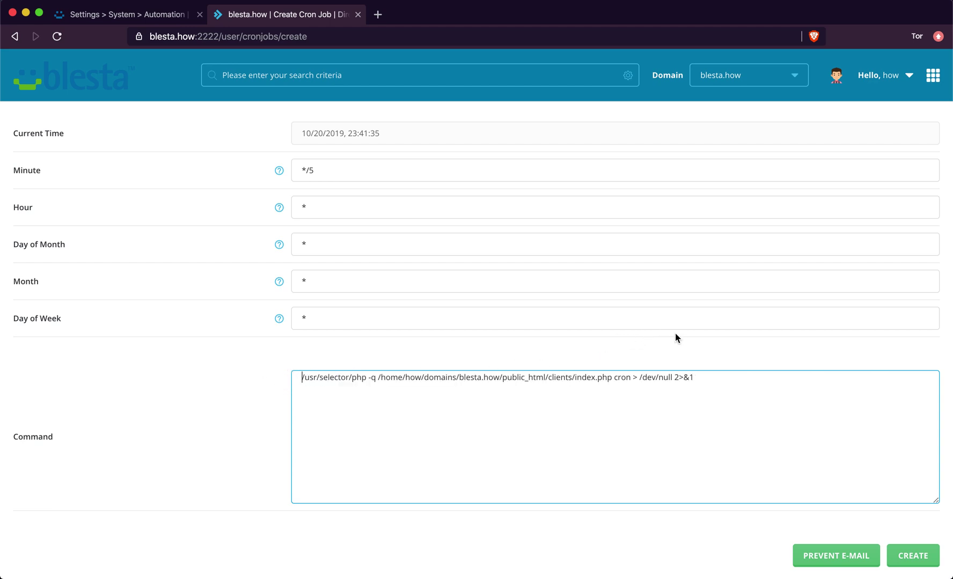
scroll(675, 337, down, 2)
click(901, 509)
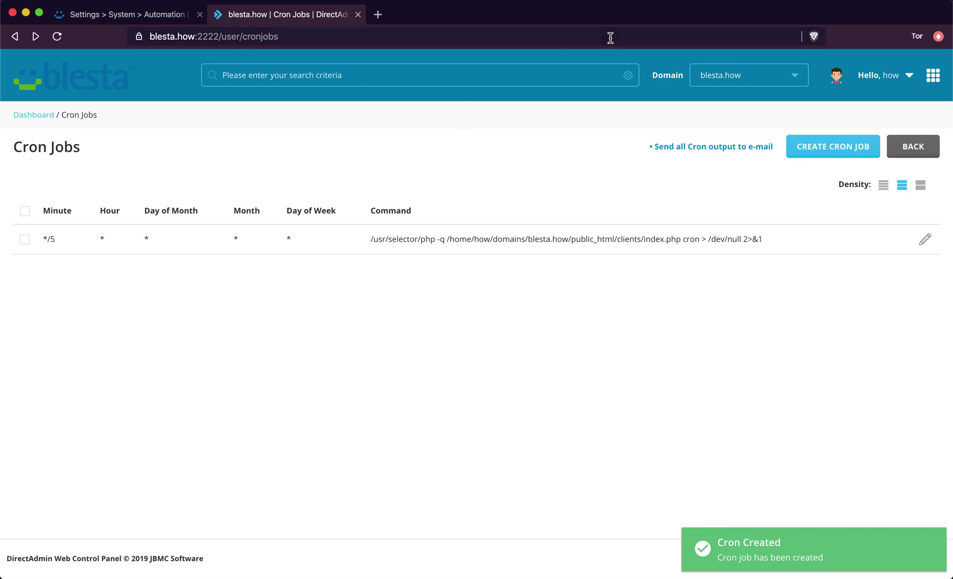
- Run Blesta's cron manually from Automation settings and review the completed task log
click(160, 16)
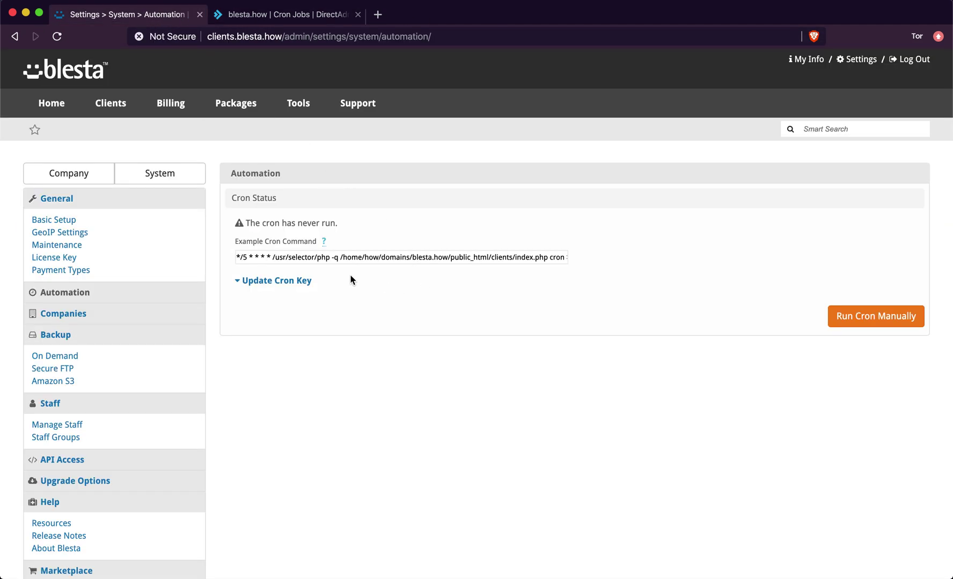
click(870, 324)
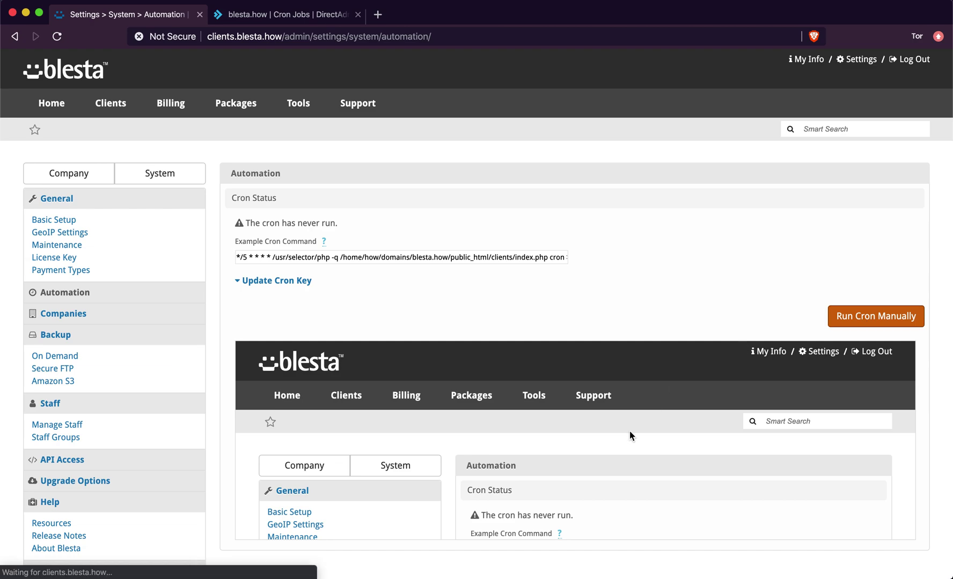
scroll(629, 430, down, 10)
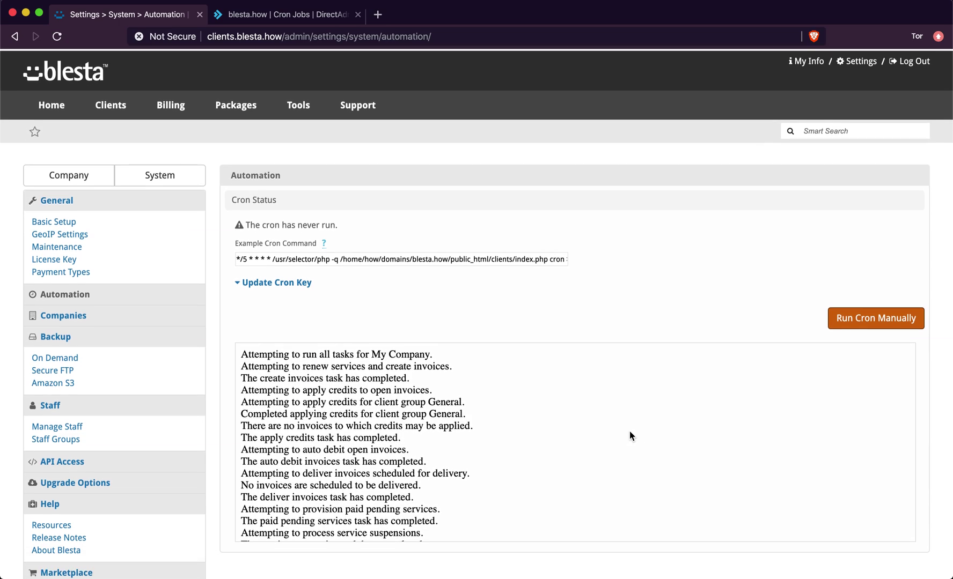
scroll(629, 431, down, 15)
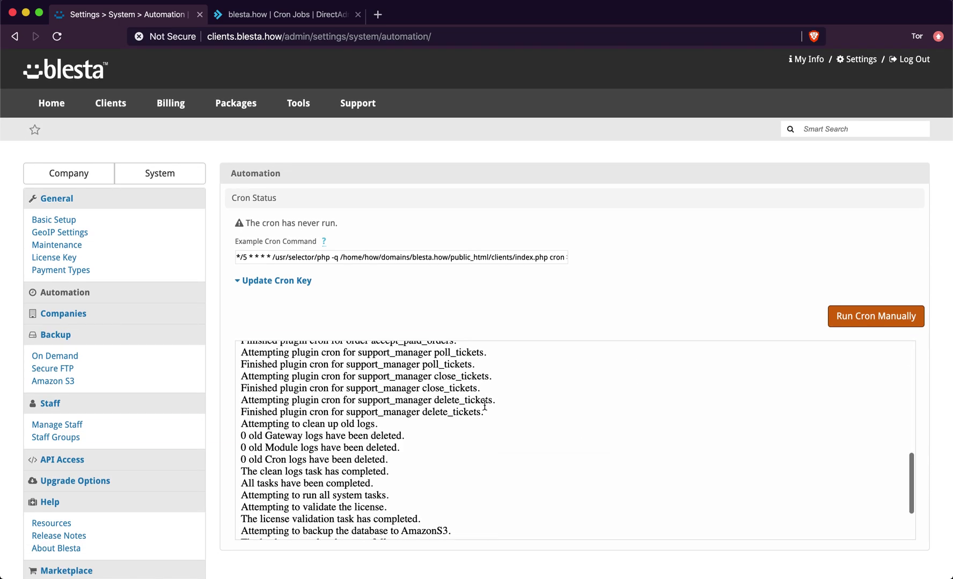
scroll(483, 409, up, 15)
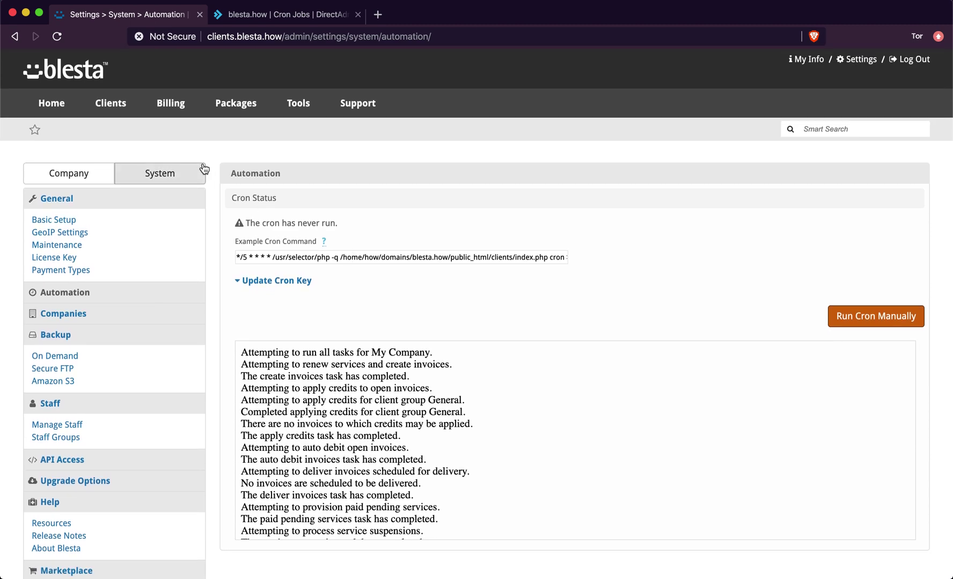
click(161, 173)
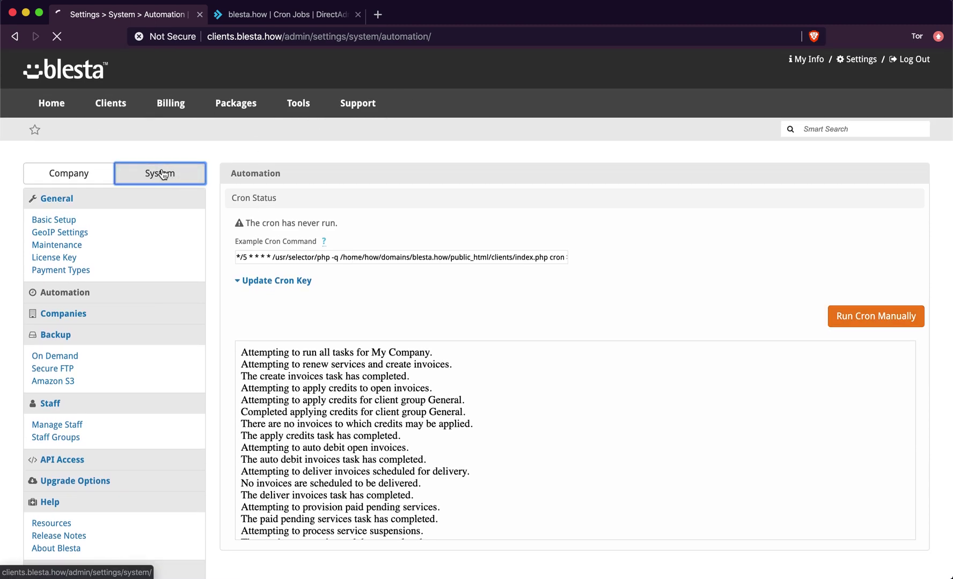
- Save the Uploads Directory as /home/how/domains/blesta.how/uploads/ and confirm it shows Writable
click(85, 229)
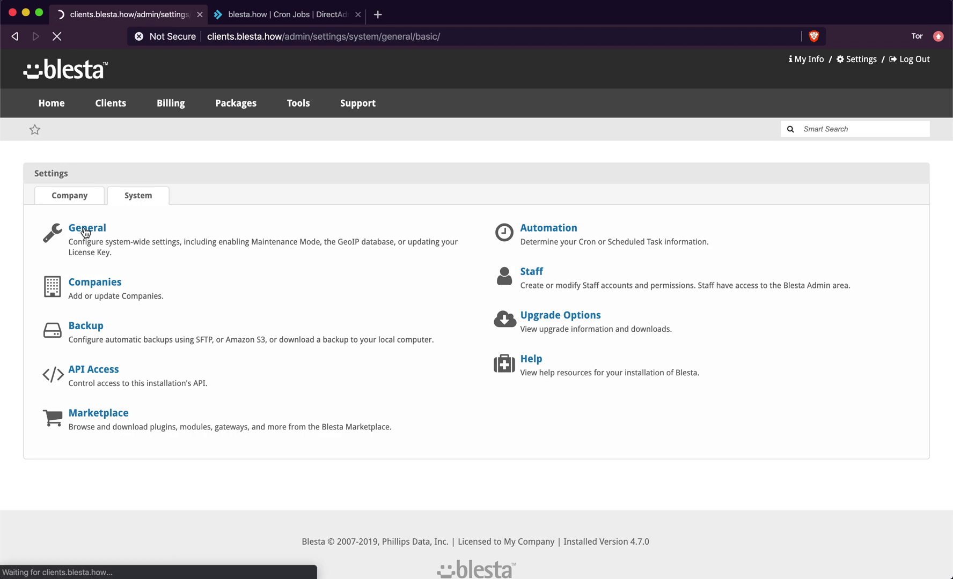
click(301, 284)
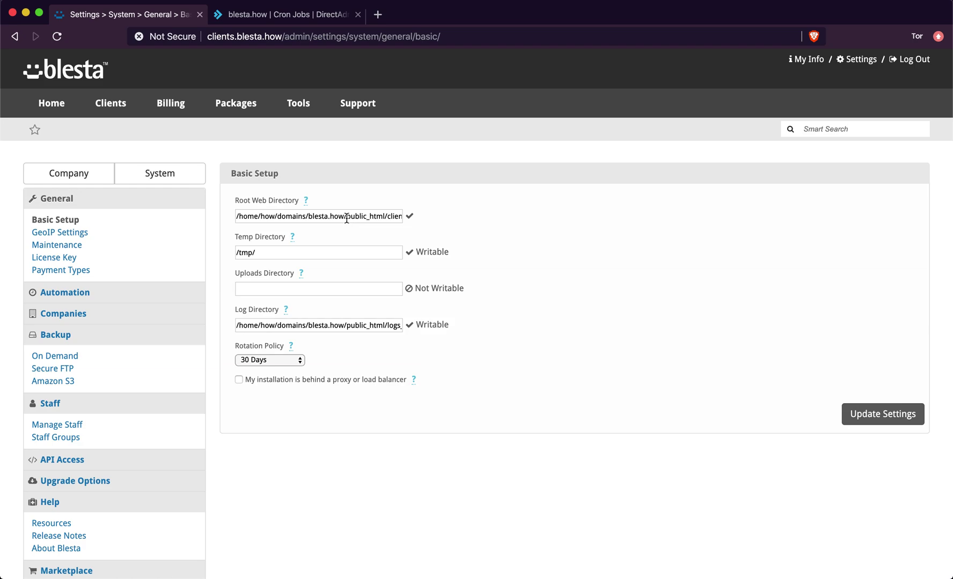
drag(346, 216, 228, 220)
key(cmd+c)
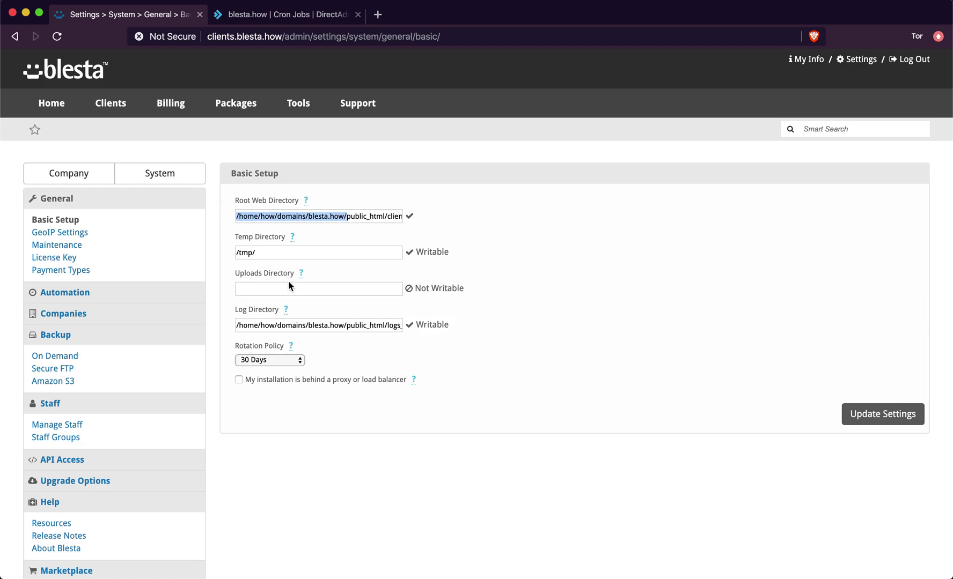
click(289, 284)
key(cmd+v)
text(uploads)
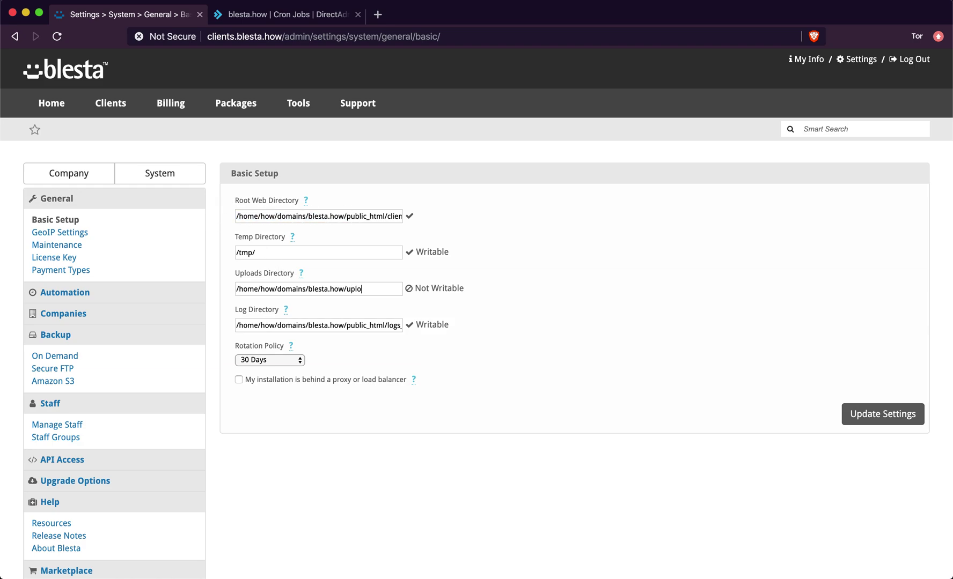
click(868, 414)
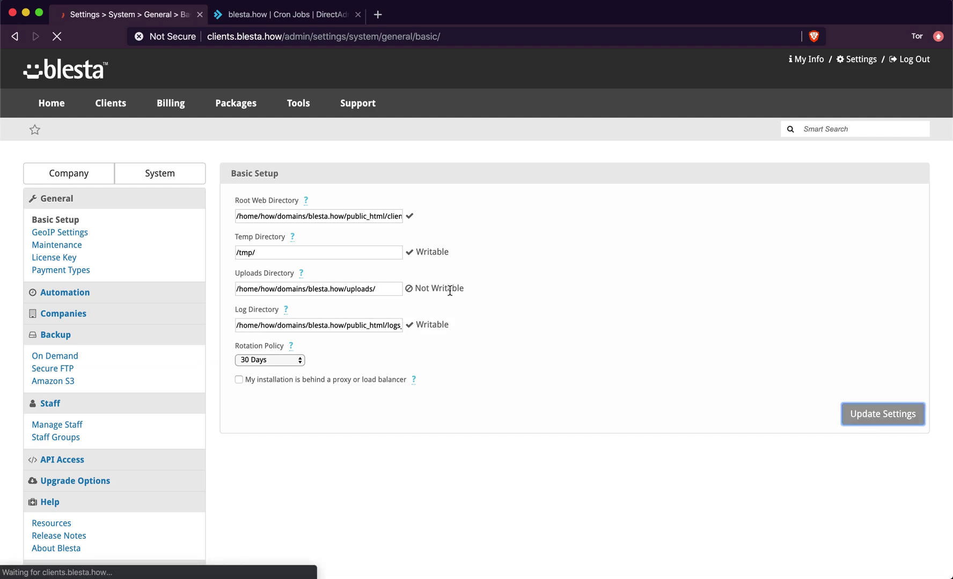
double_click(429, 348)
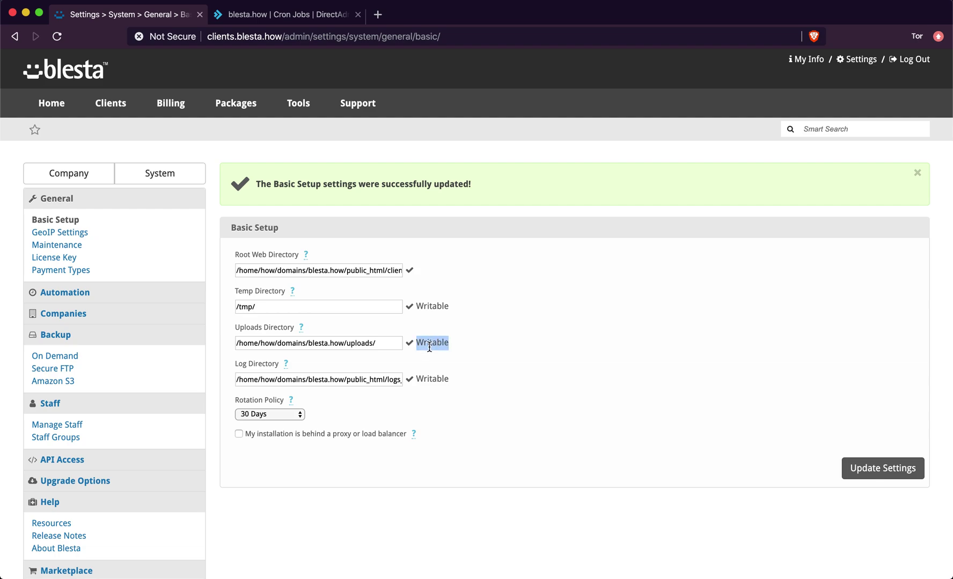
click(429, 348)
click(429, 348)
click(429, 347)
click(429, 347)
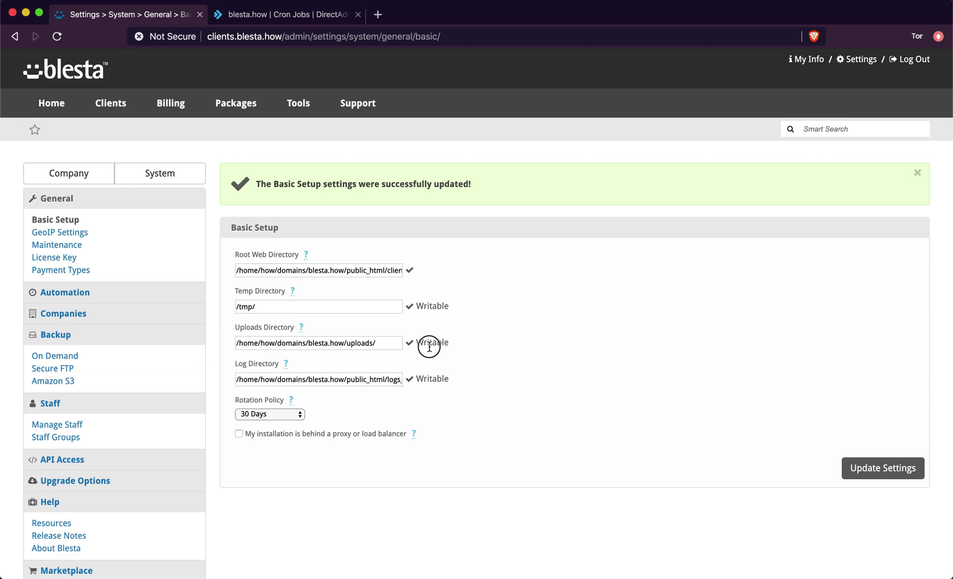
click(429, 347)
click(429, 347)
double_click(430, 346)
double_click(358, 345)
drag(377, 343, 345, 344)
key(super+a)
key(Left)
double_click(358, 344)
click(381, 344)
drag(346, 344, 389, 343)
mouse_move(301, 329)
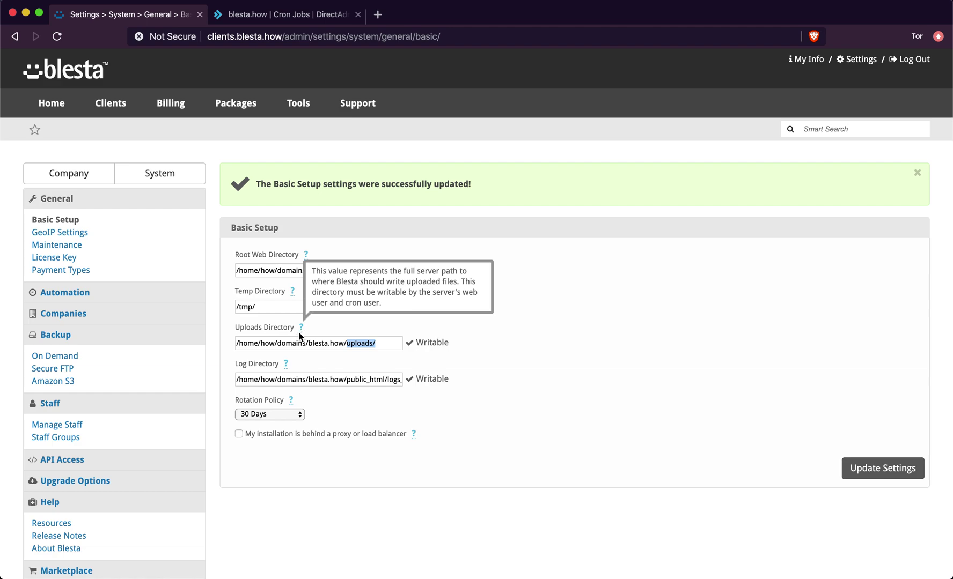
mouse_move(296, 295)
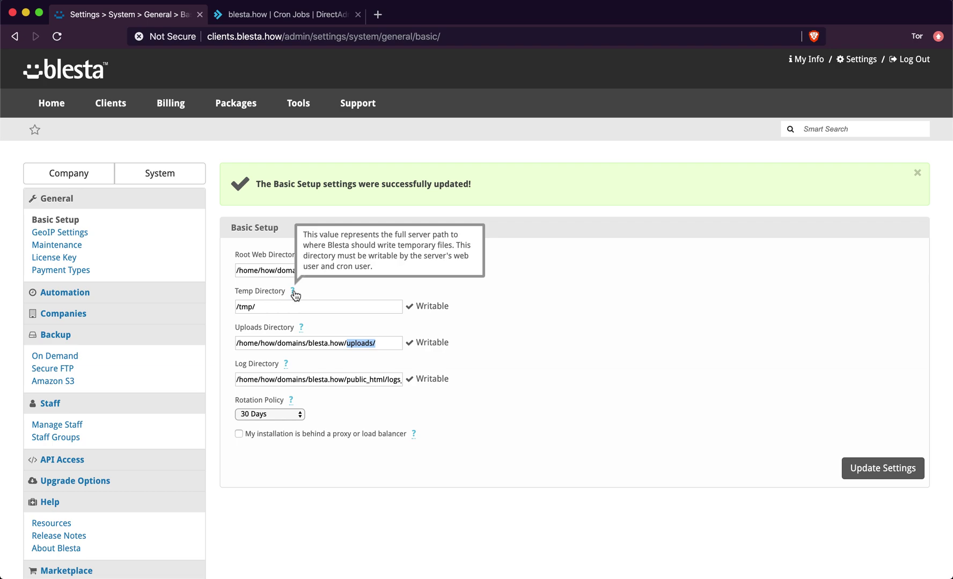
mouse_move(308, 256)
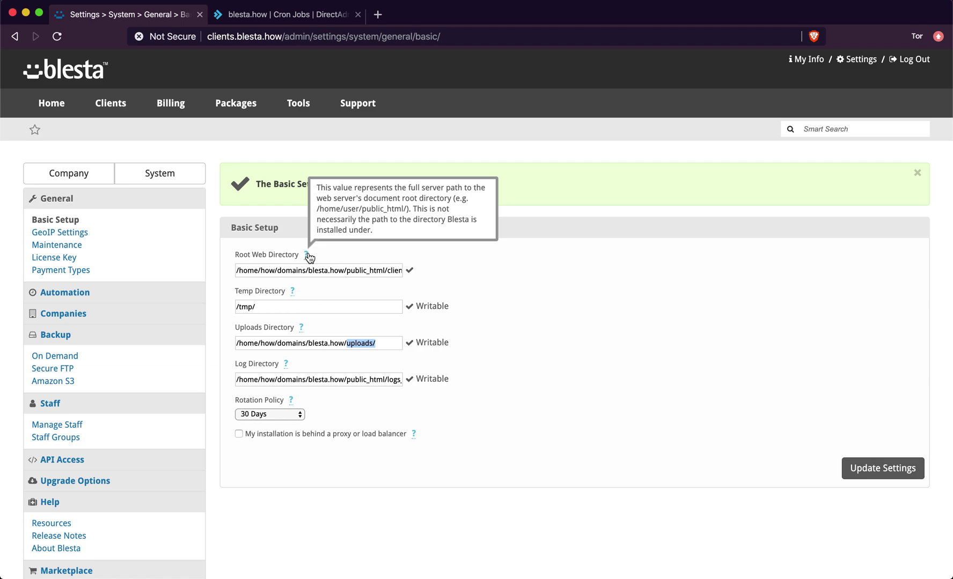
drag(355, 270, 494, 275)
click(494, 274)
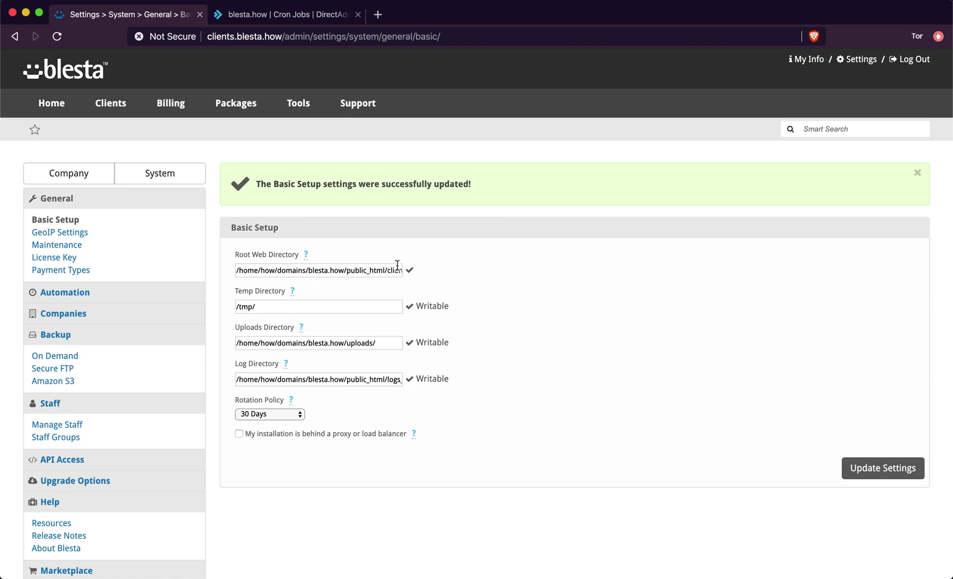
scroll(431, 361, down, 2)
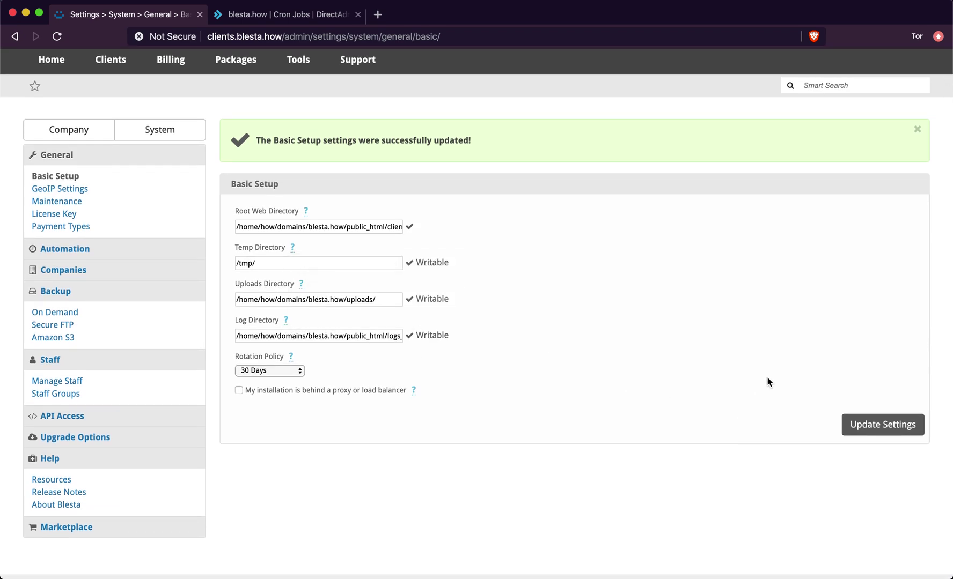
scroll(573, 351, up, 2)
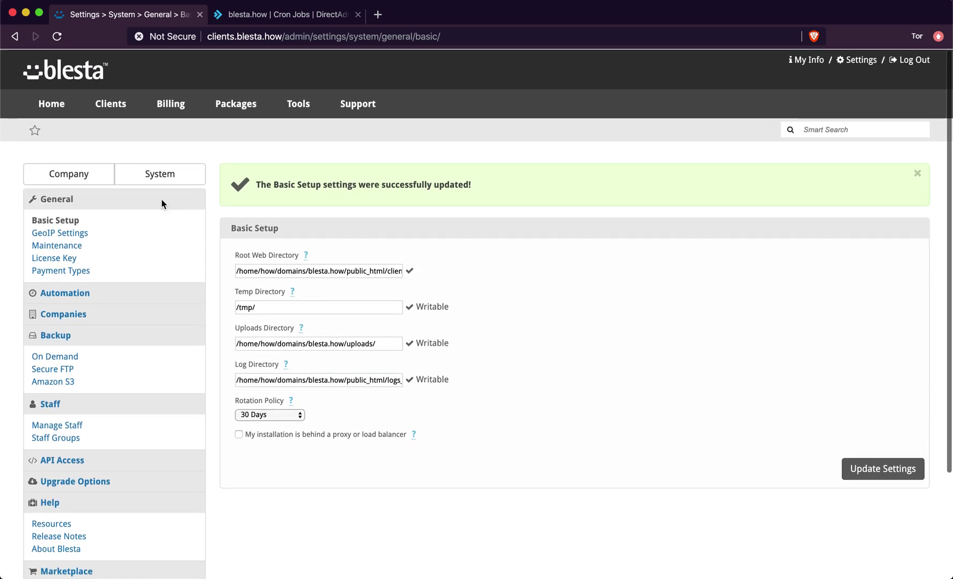
- Browse the admin Dashboard widgets, checking that System Status reports good health
click(50, 102)
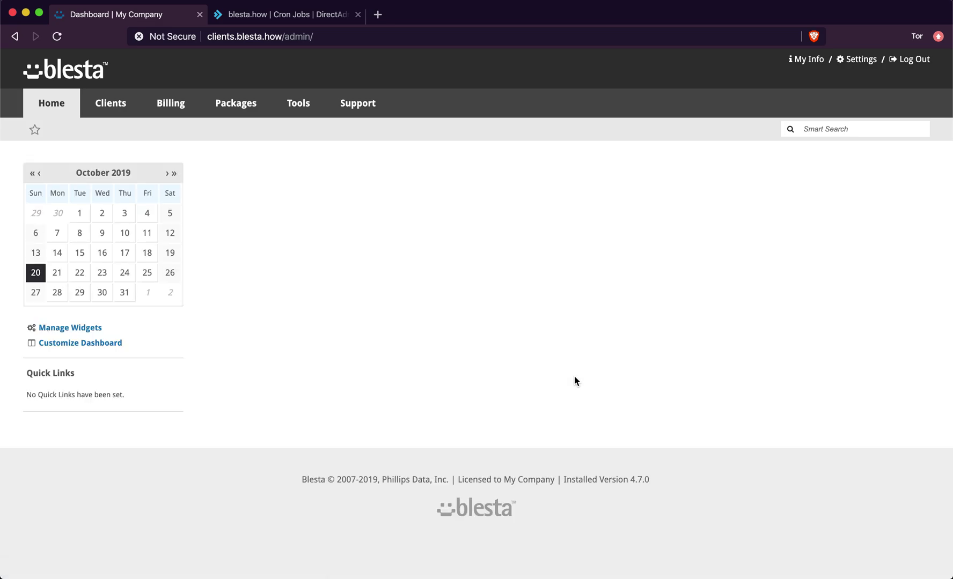
scroll(627, 357, down, 3)
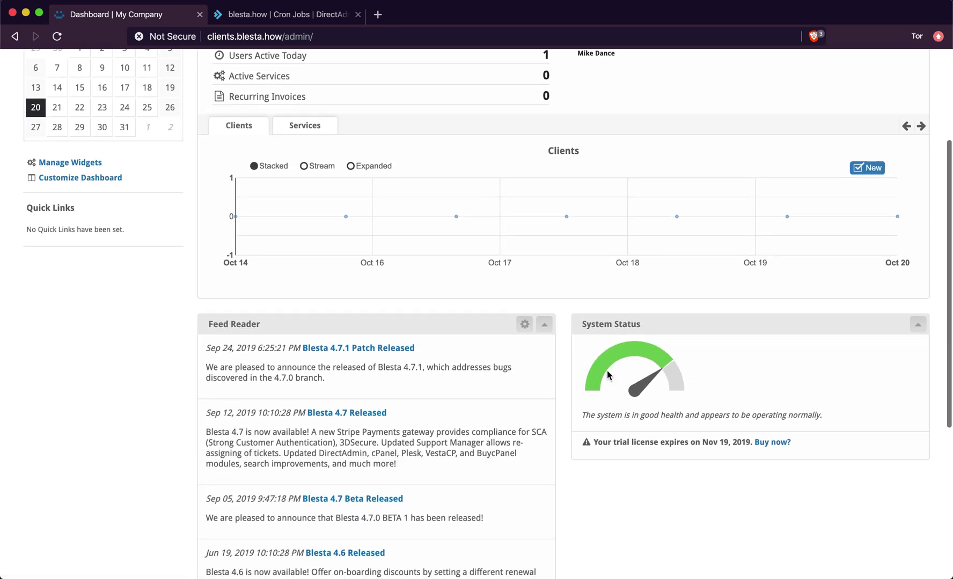
scroll(543, 406, up, 3)
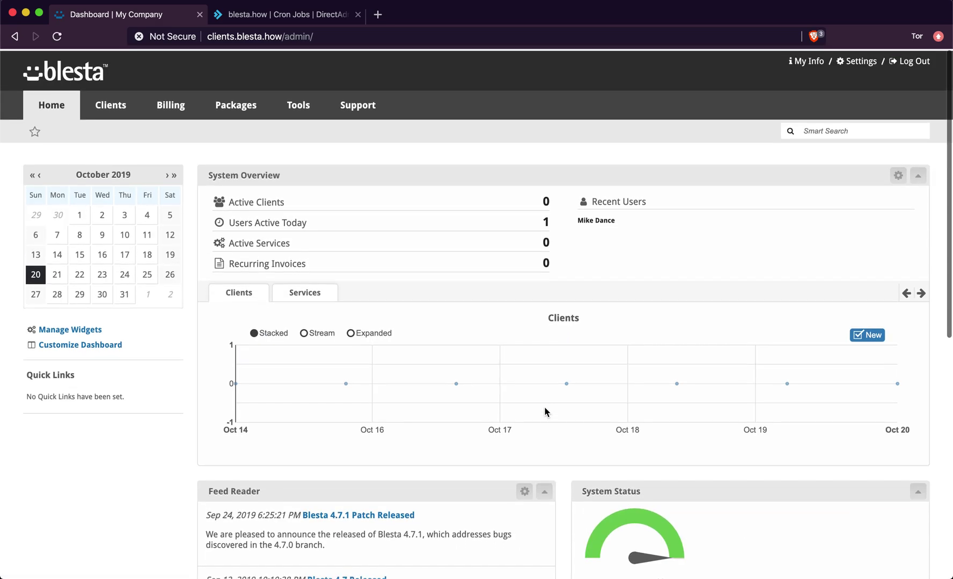
scroll(544, 408, down, 6)
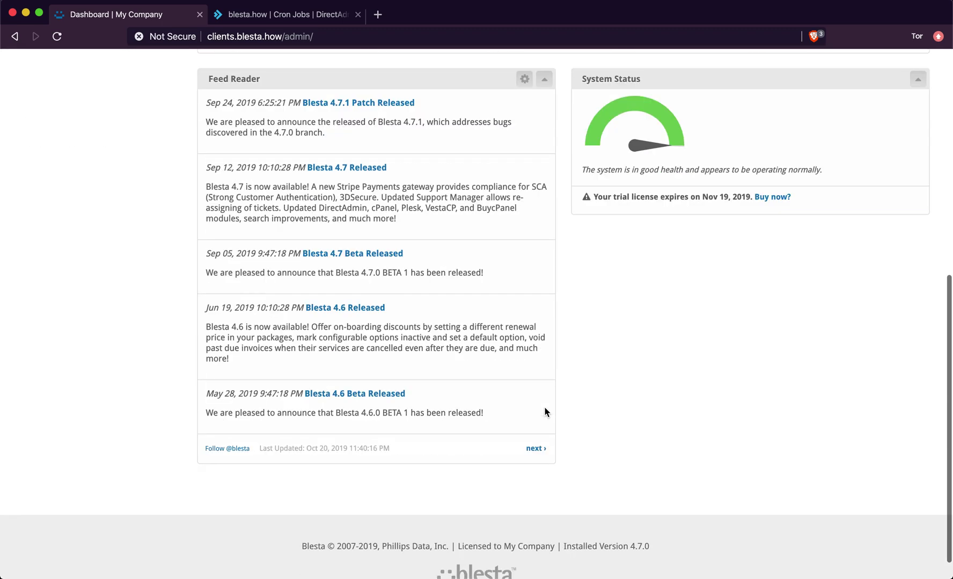
scroll(544, 408, up, 1)
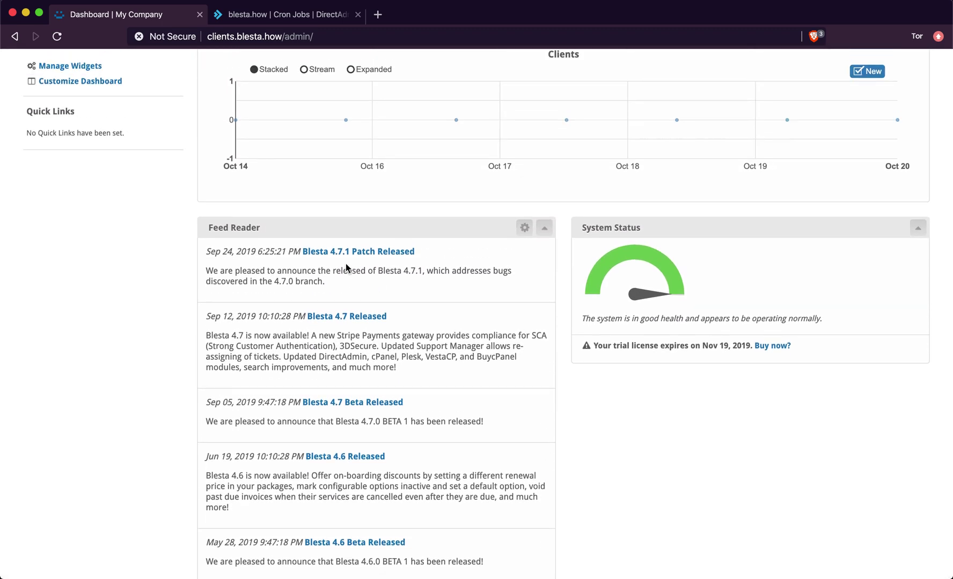
scroll(344, 384, down, 3)
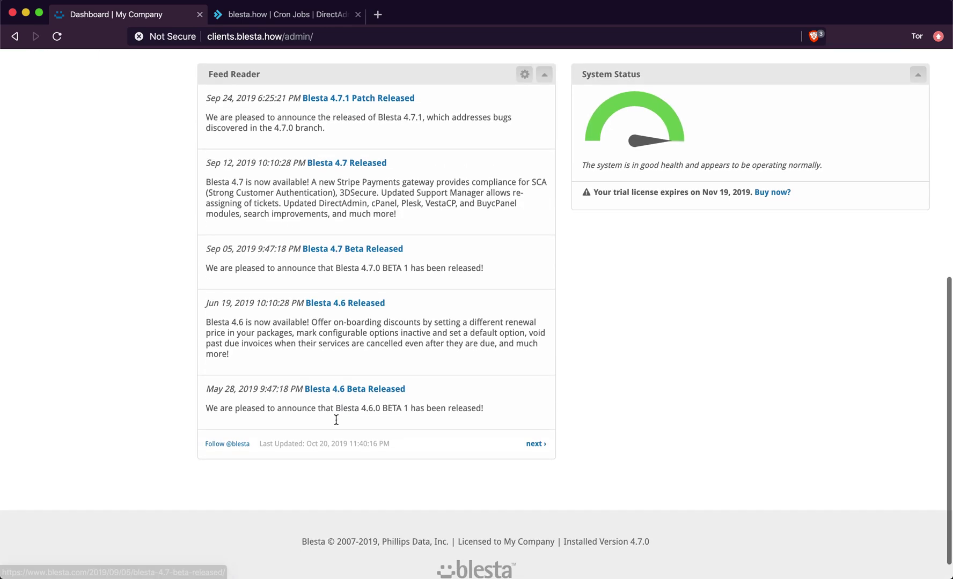
scroll(336, 419, up, 4)
scroll(336, 419, up, 4)
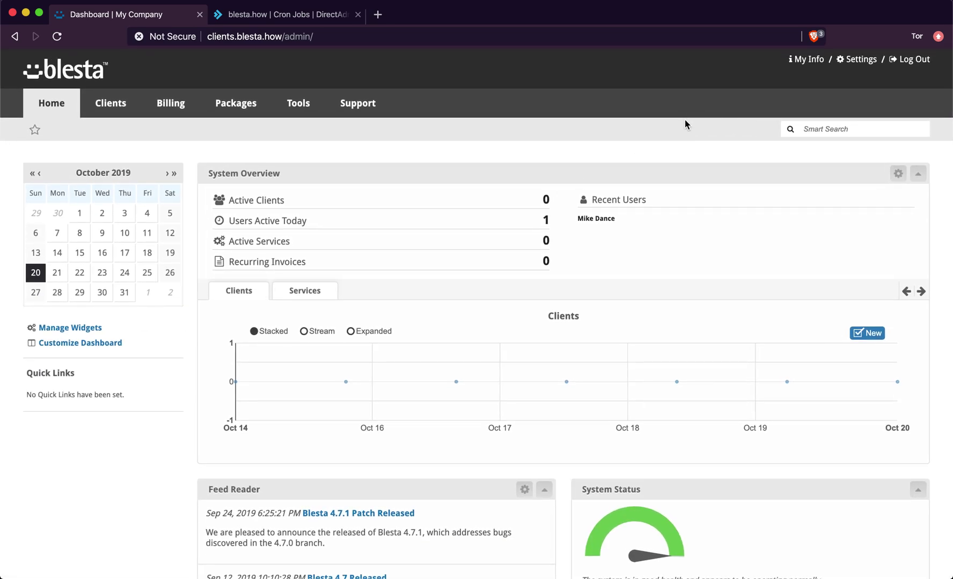
scroll(685, 121, down, 1)
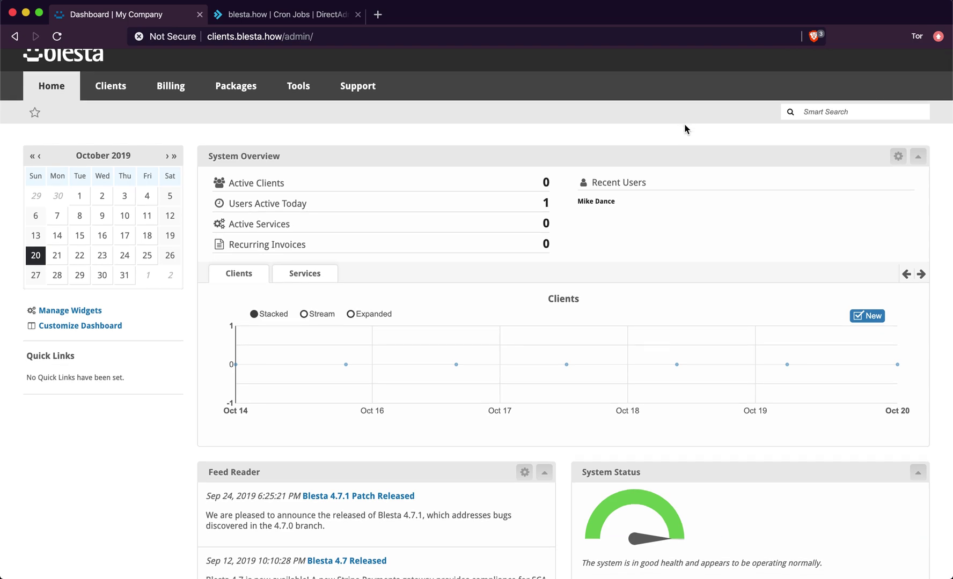
scroll(684, 121, up, 1)
scroll(686, 123, down, 1)
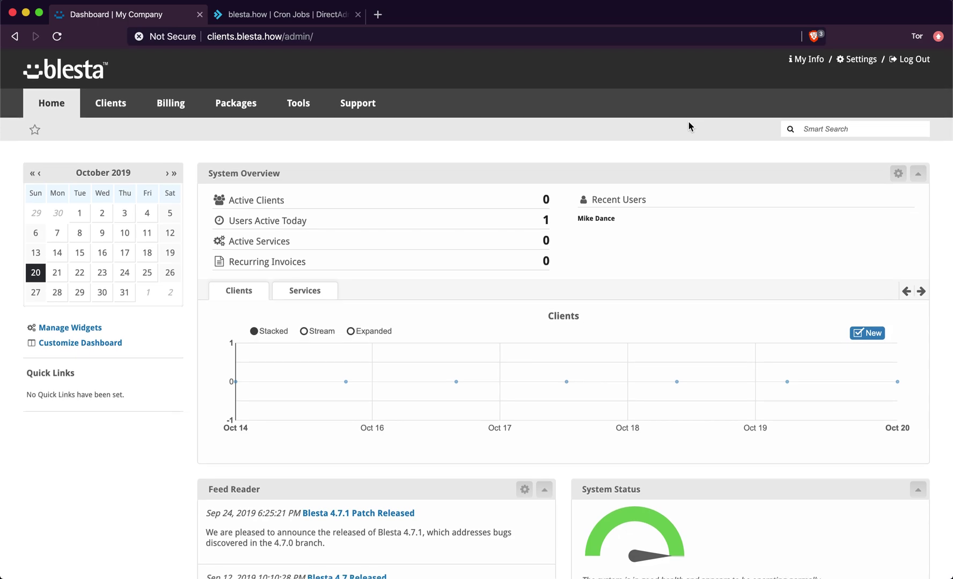